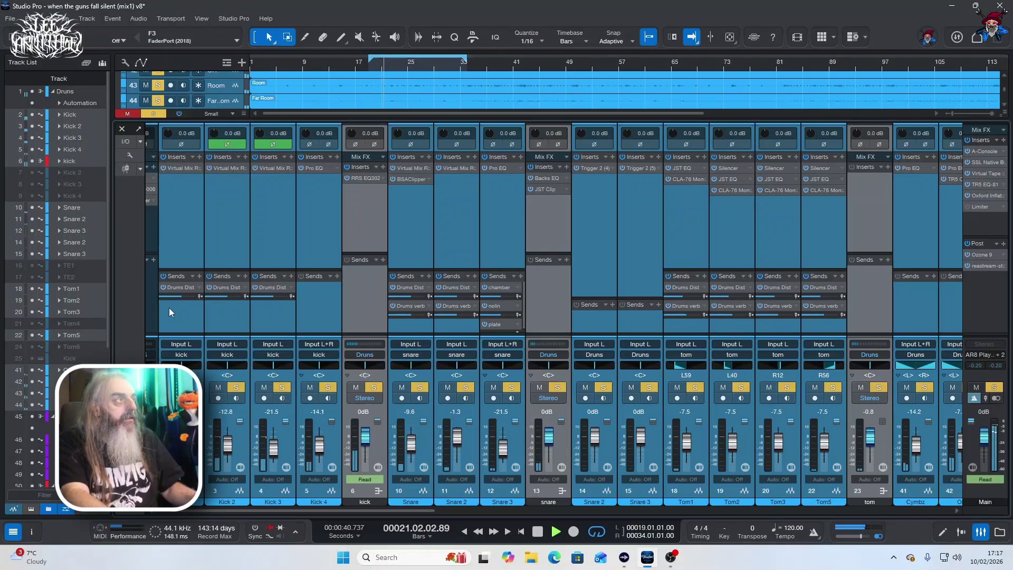
- Stop playback and review the kit pieces, levels and routing of the Kick track's drum instrument
key(space)
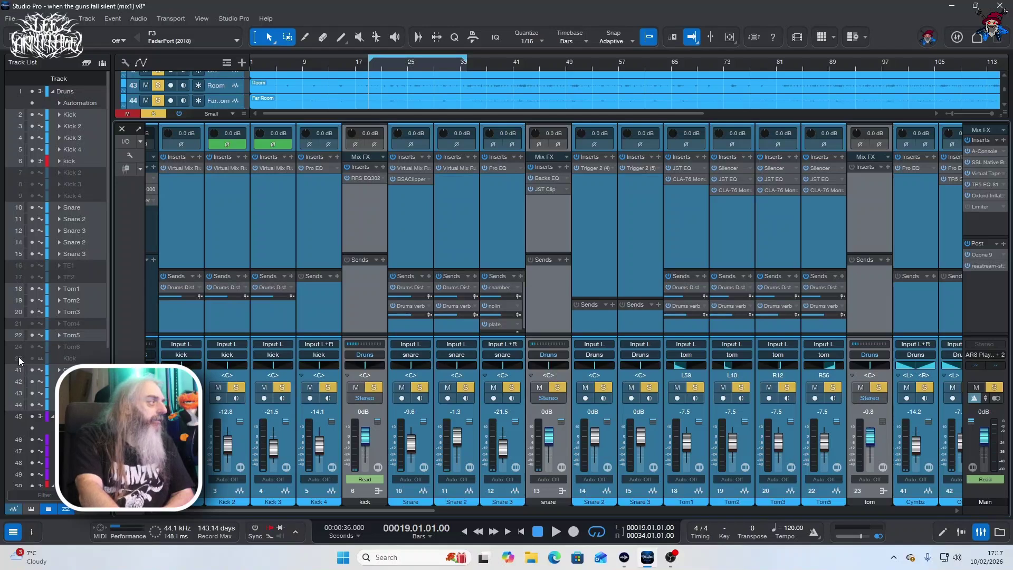
drag(285, 510, 366, 512)
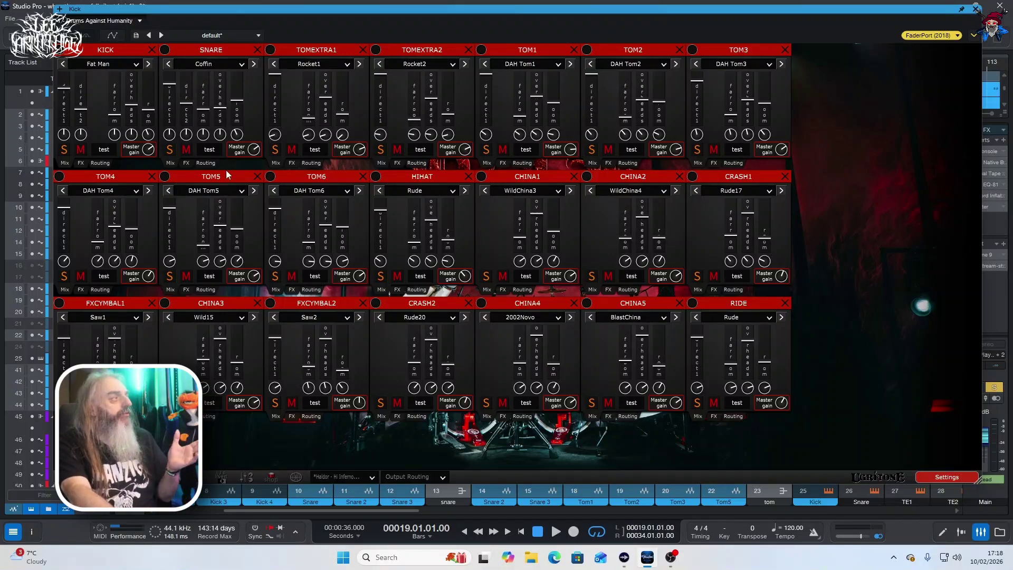
mouse_move(379, 106)
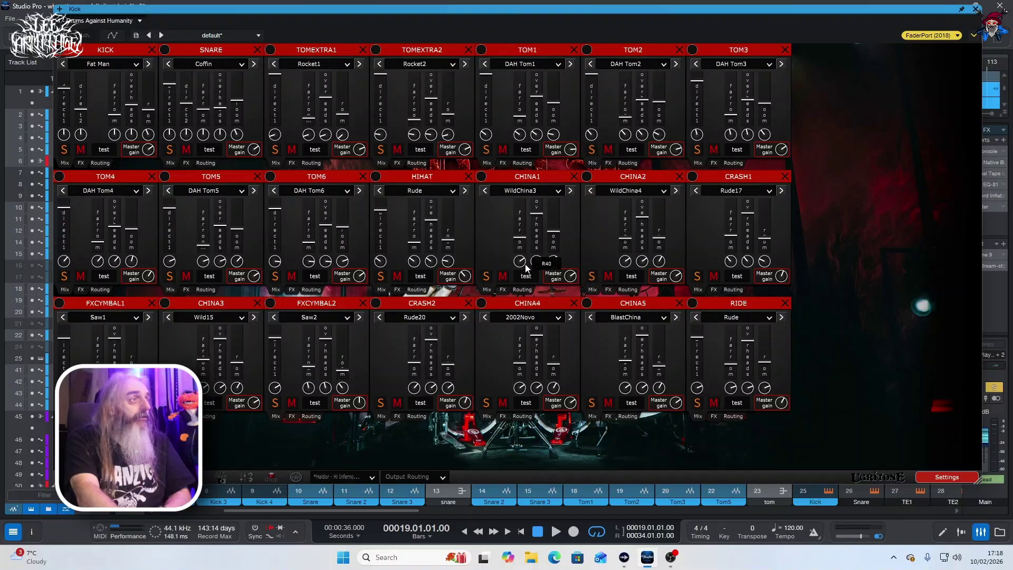
mouse_move(361, 277)
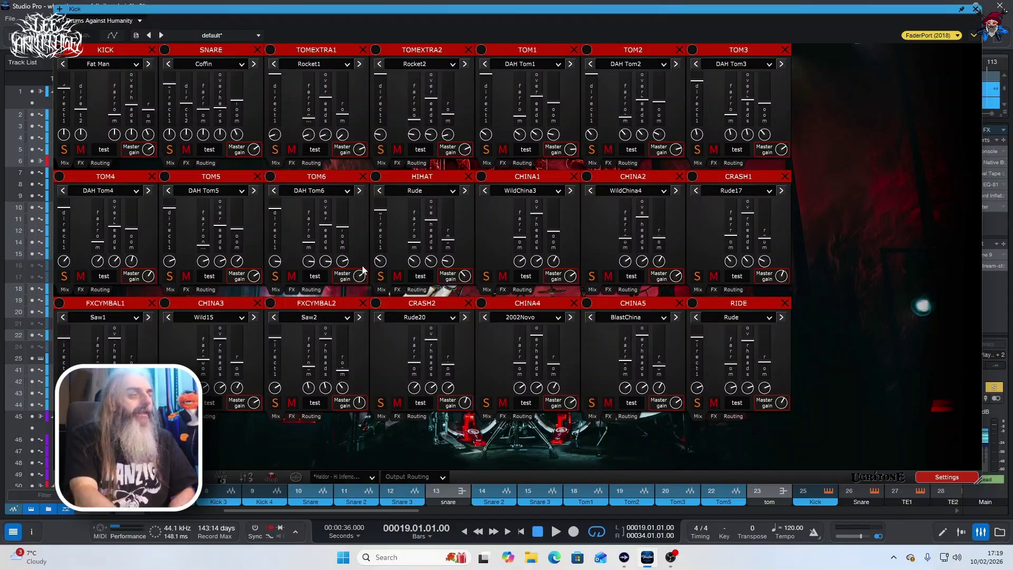
click(976, 9)
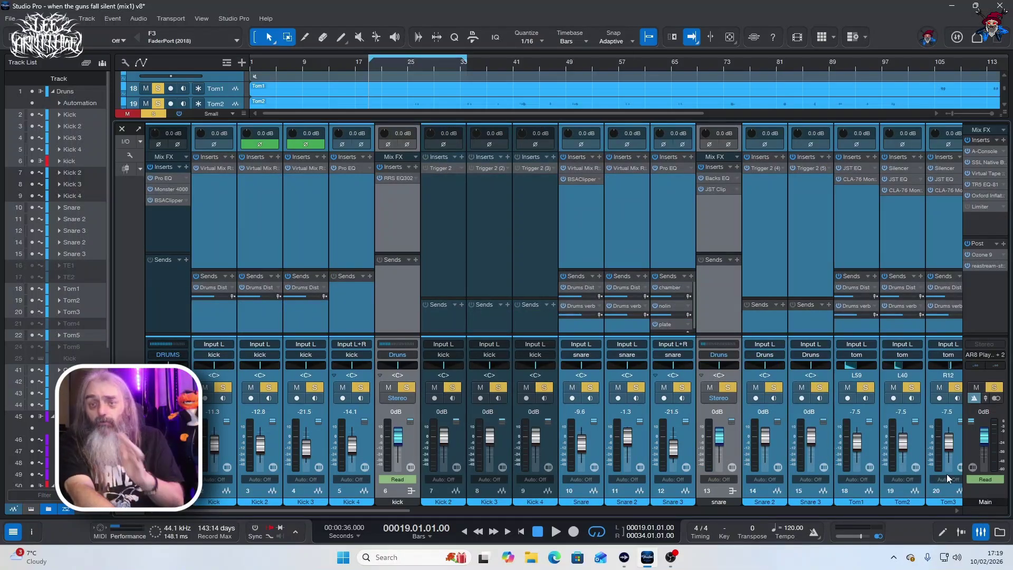
- Hide the mixer to review the kick and snare tracks in the arrangement, and bring the mixer back
click(980, 531)
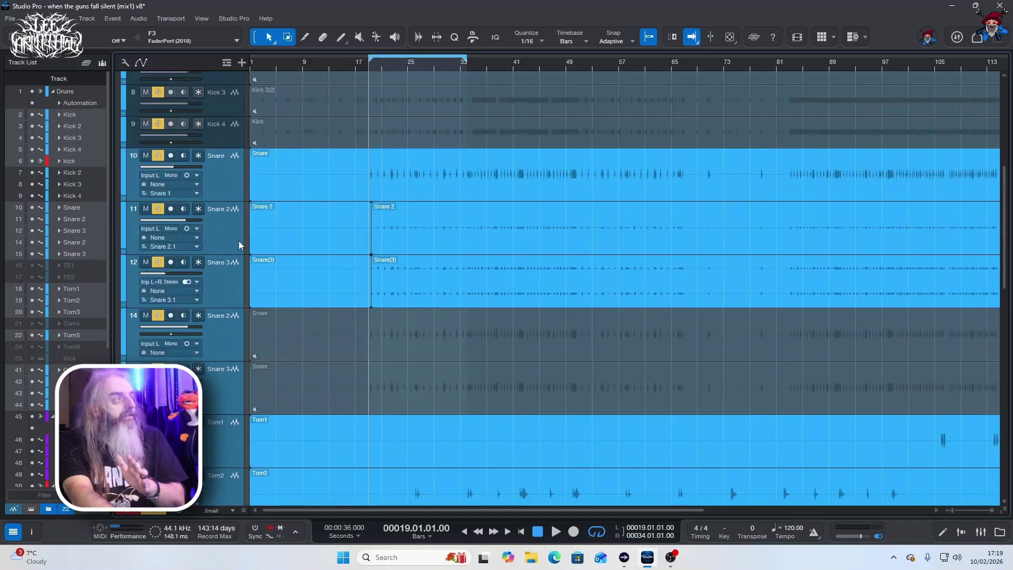
scroll(585, 198, up, 6)
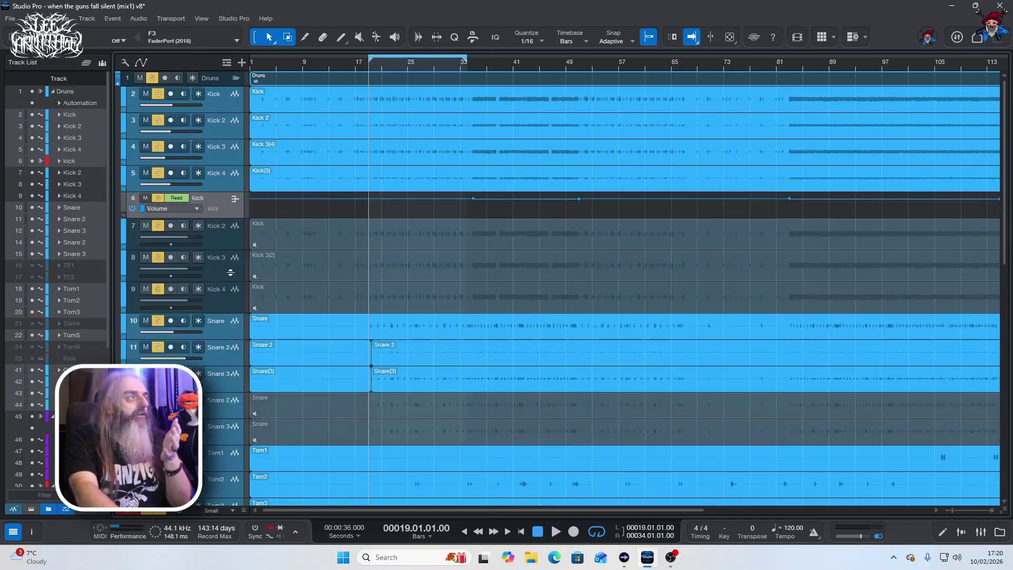
click(980, 532)
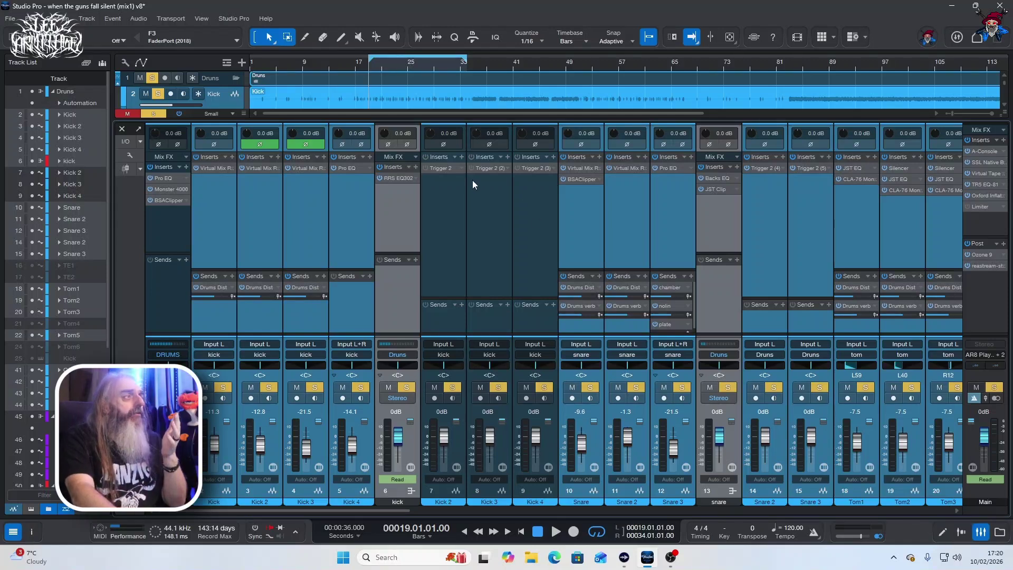
- Inspect the samples and trigger settings of the Trigger 2 inserts on the additional kick channels
double_click(447, 171)
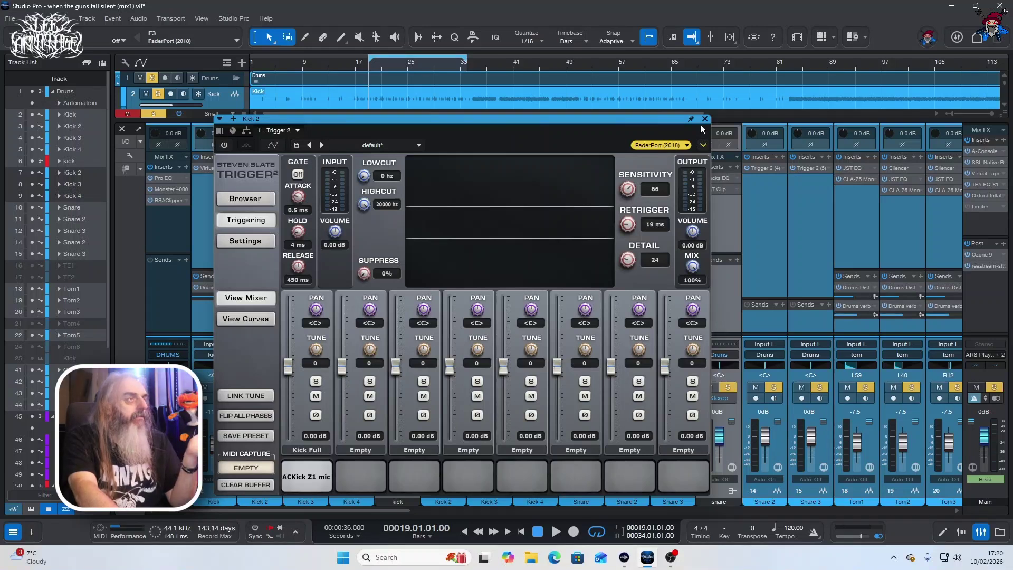
click(704, 119)
double_click(486, 166)
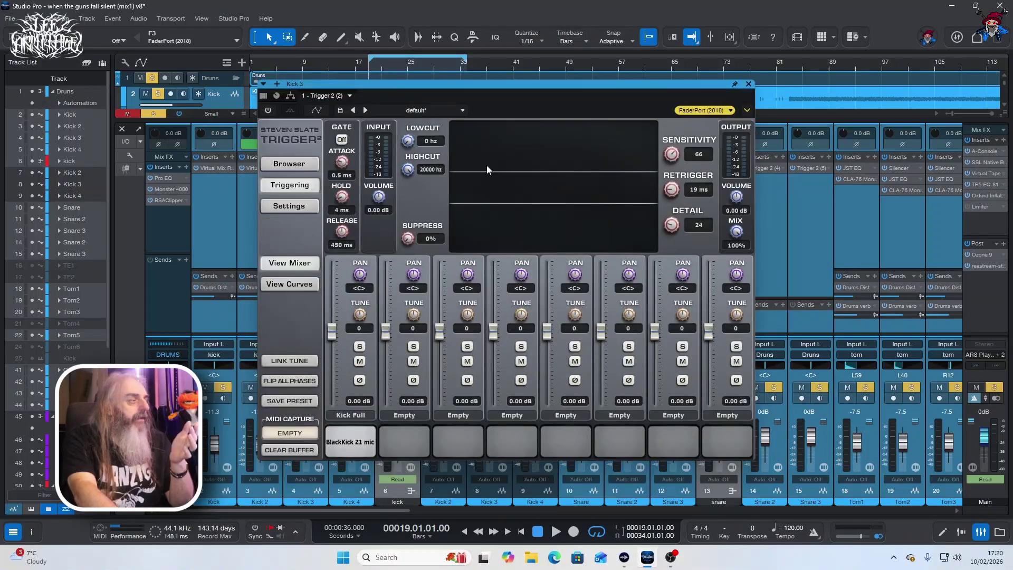
click(748, 84)
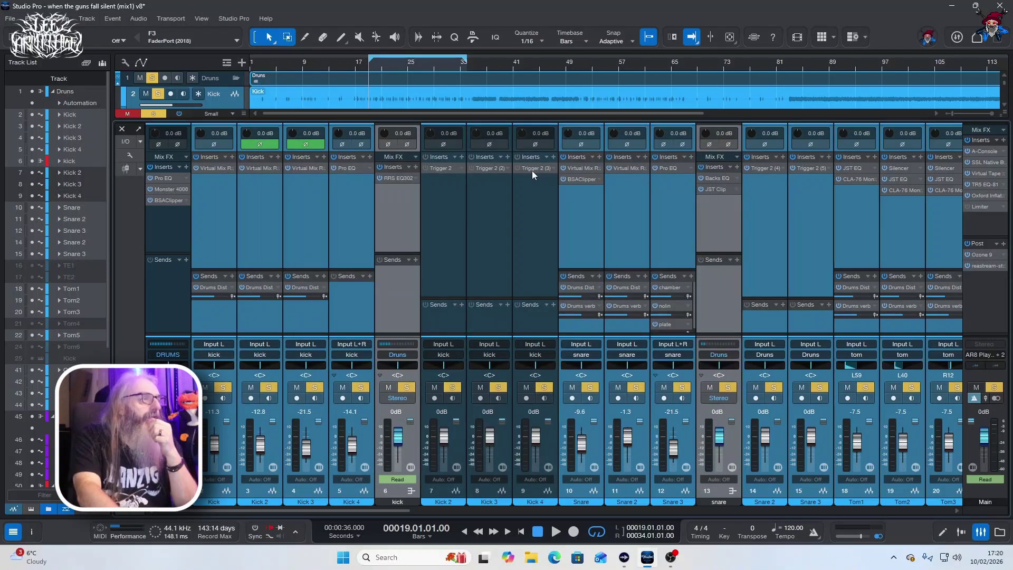
click(532, 170)
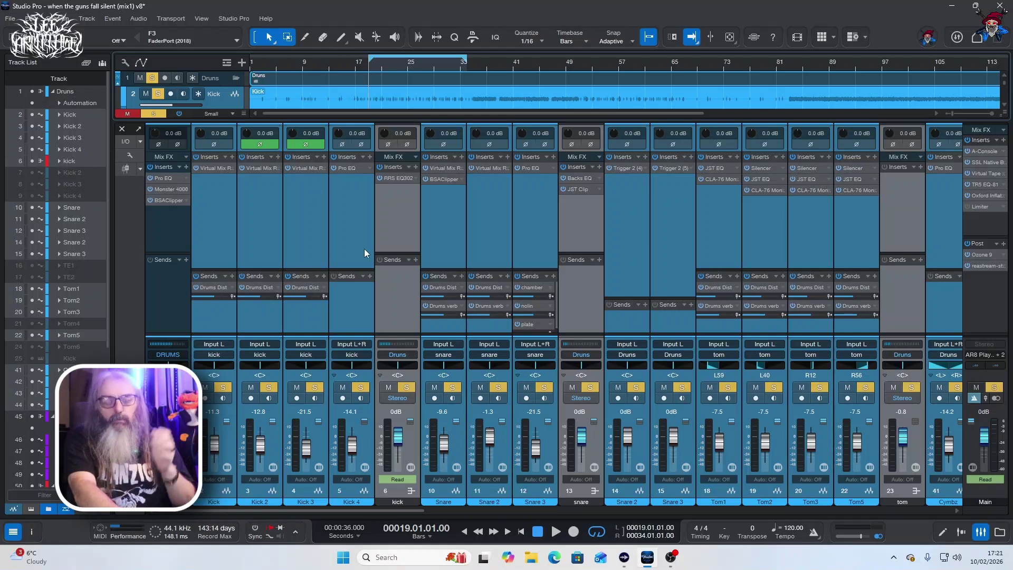
- Inspect the samples loaded in the Trigger 2 inserts on the Snare 2 and Snare 3 trigger channels
click(624, 168)
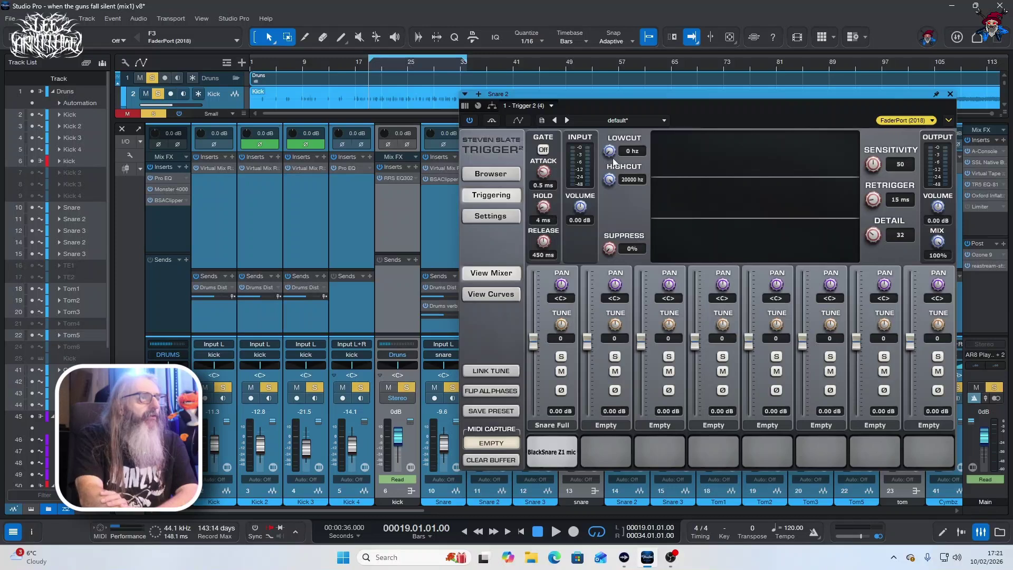
drag(666, 106, 386, 87)
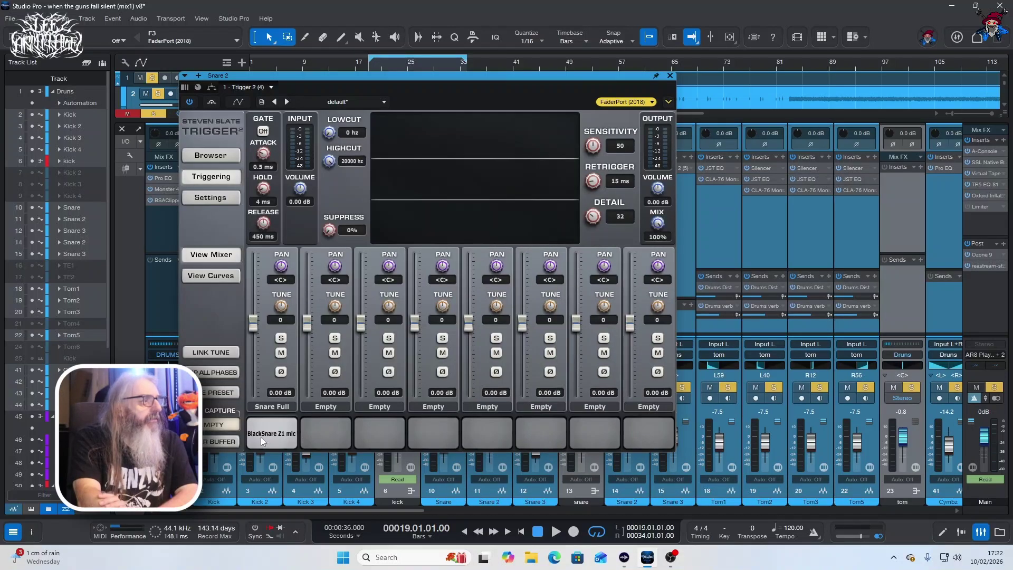
click(670, 76)
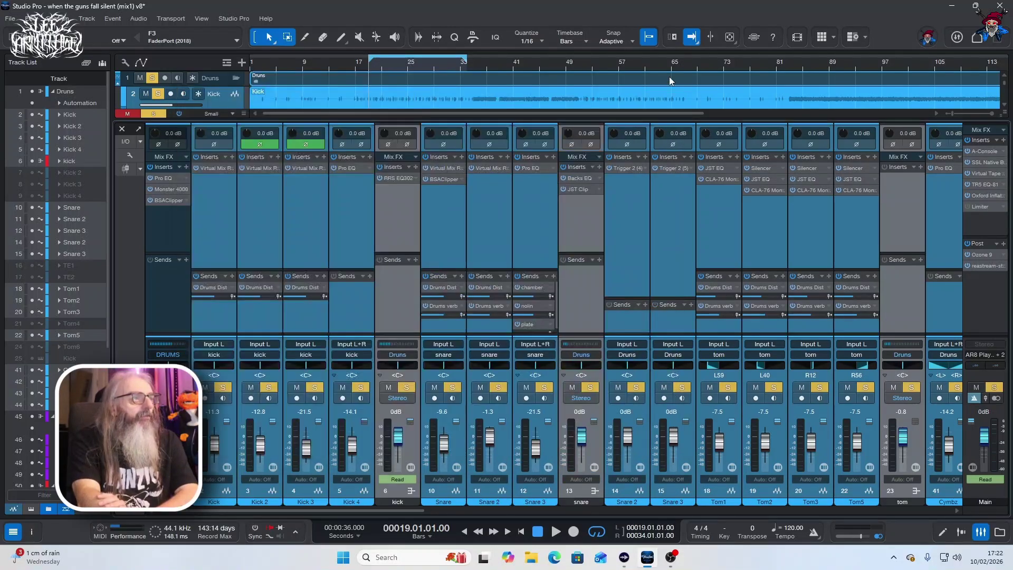
click(670, 167)
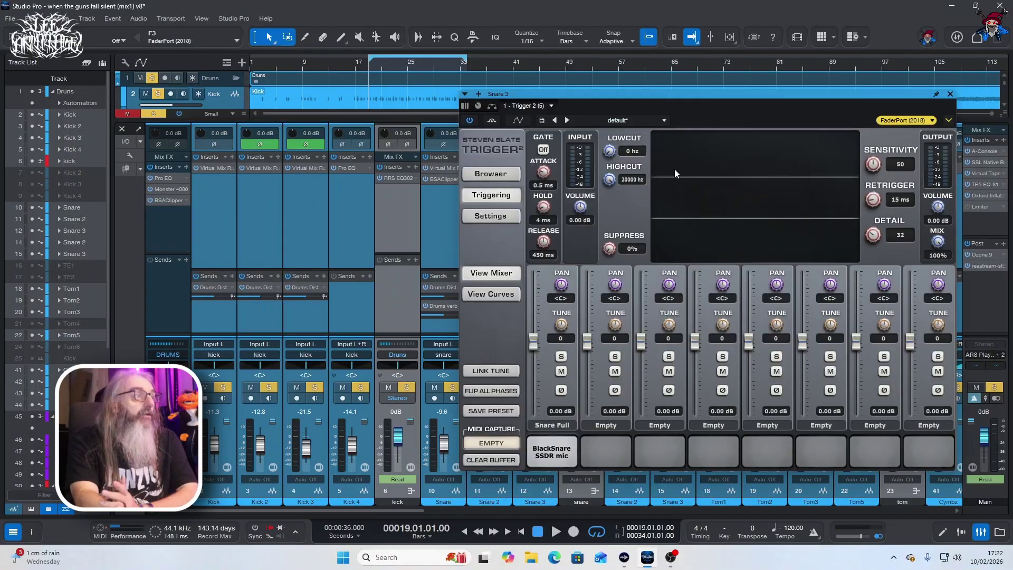
drag(691, 94, 598, 92)
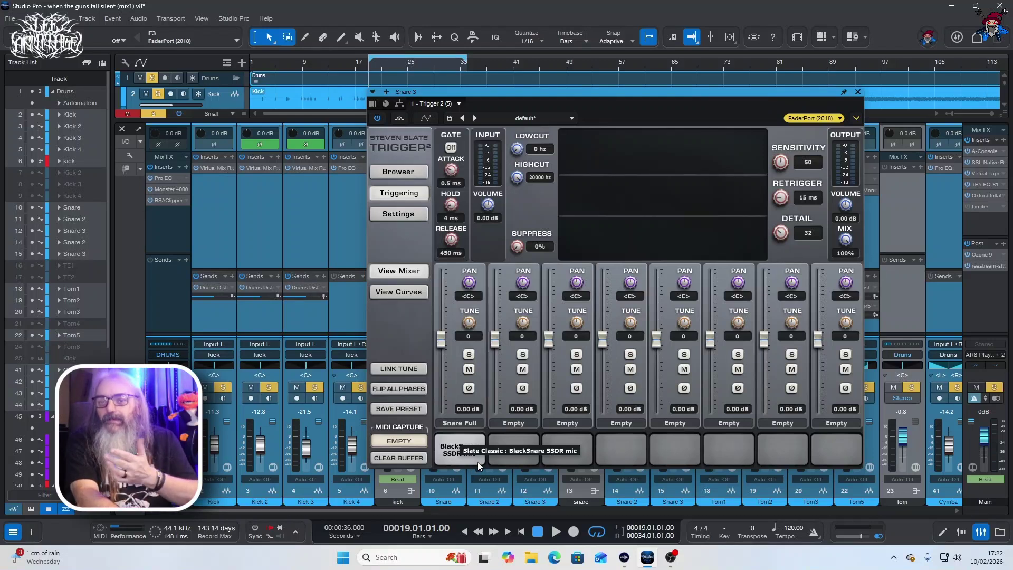
click(857, 92)
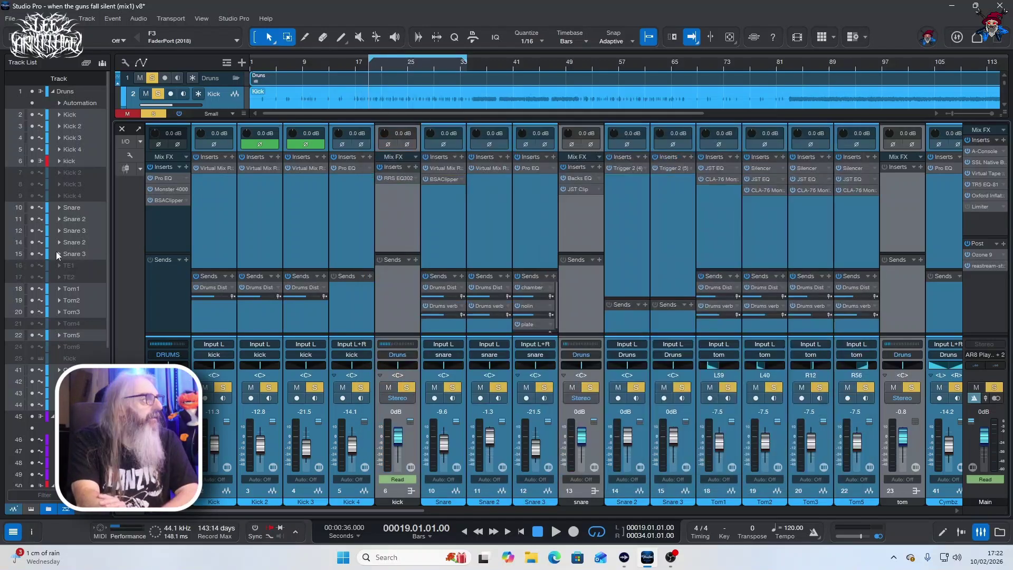
- Hide the Snare 2 and Snare 3 trigger tracks (14 and 15) and close the track list
click(30, 239)
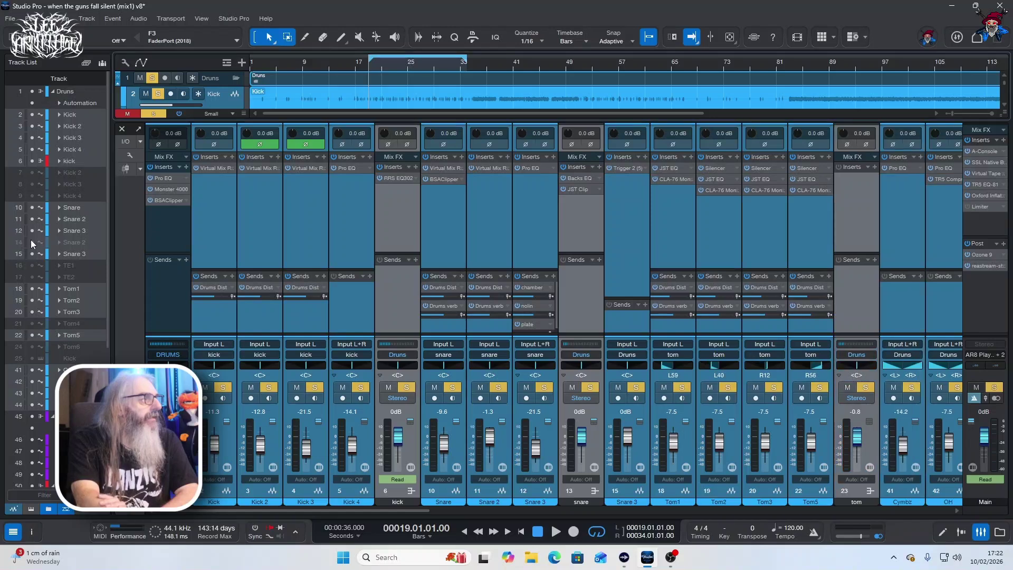
click(30, 253)
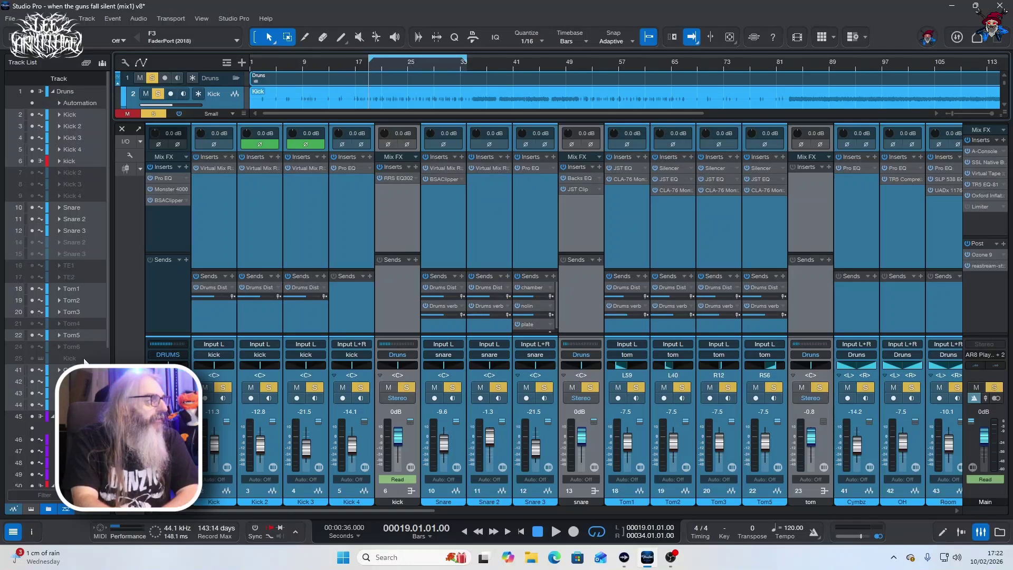
click(19, 534)
- Solo only the Kick channel and audition it briefly
click(122, 217)
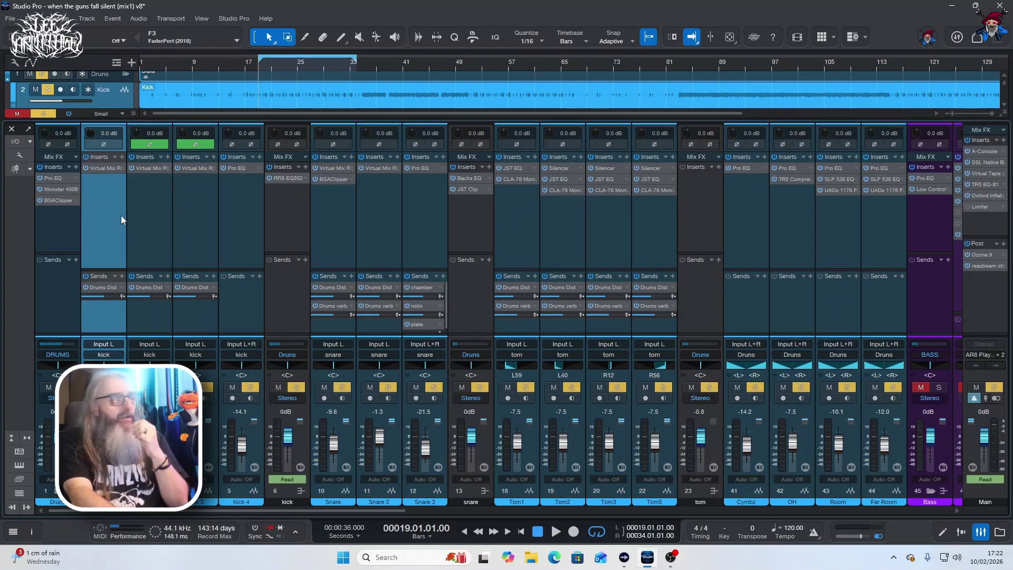
click(113, 388)
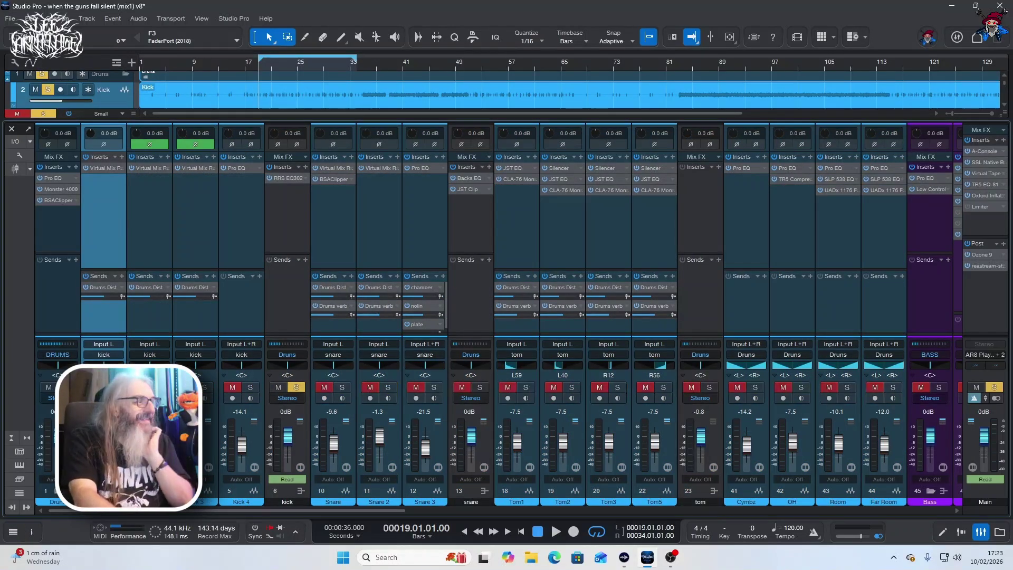
key(space)
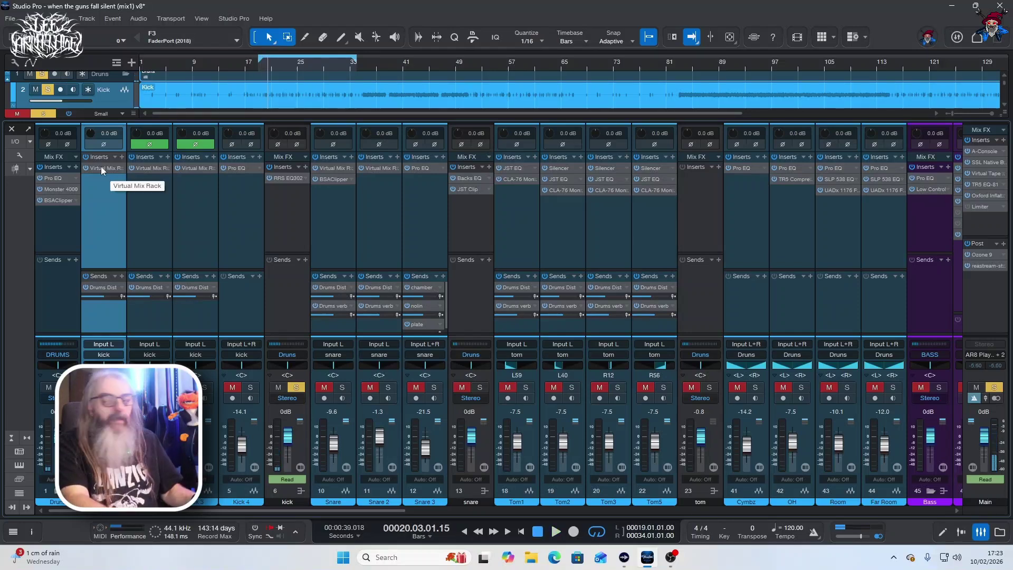
key(space)
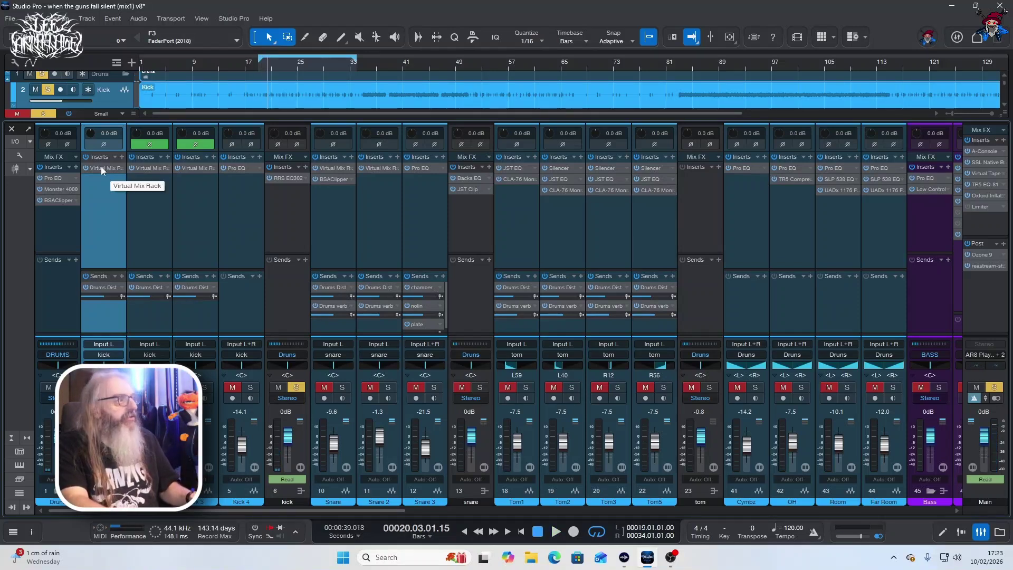
- Open the Kick channel's Virtual Mix Rack and examine the Virtual Channel and FG-N EQ modules
click(102, 168)
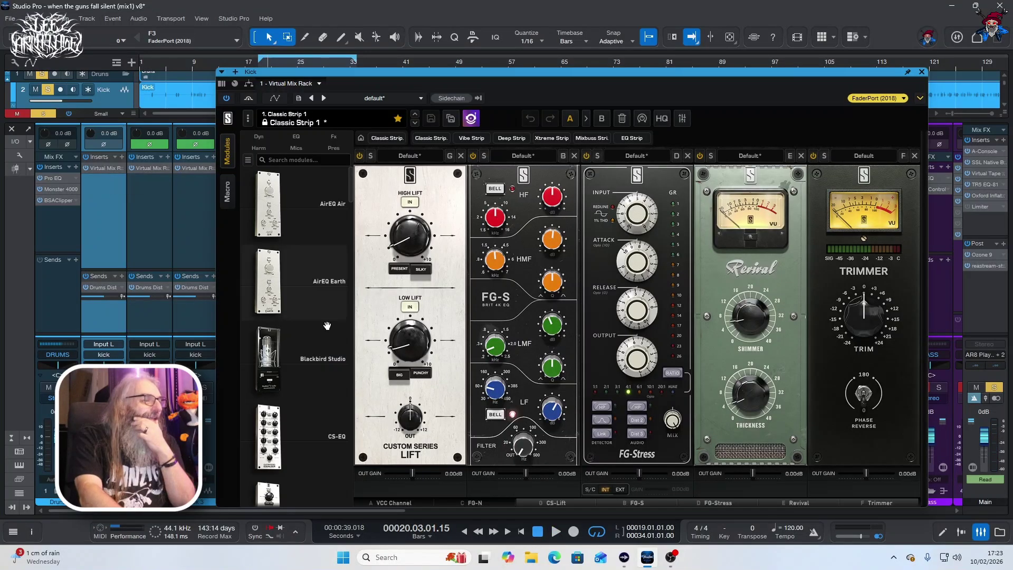
click(381, 502)
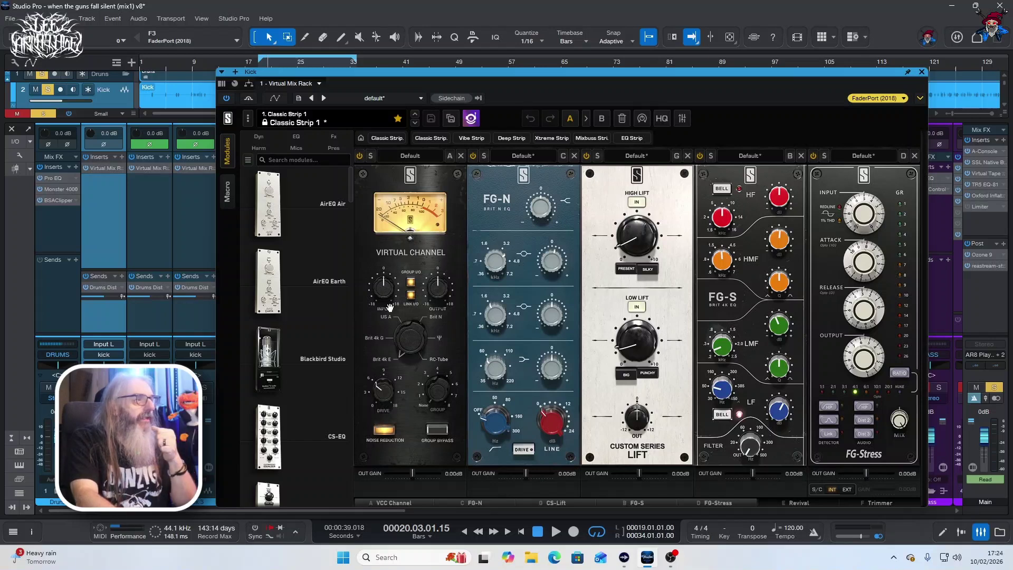
mouse_move(569, 315)
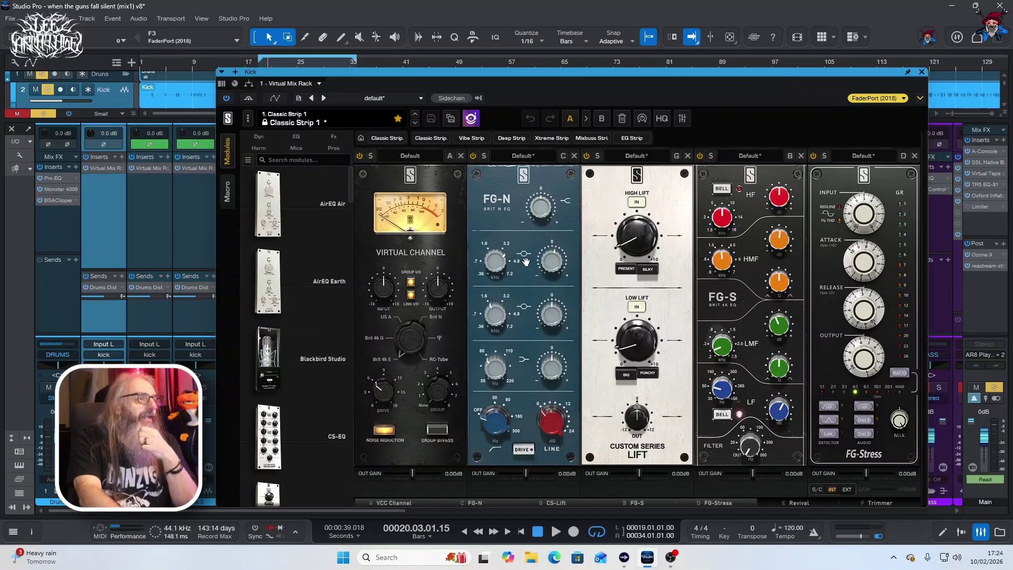
mouse_move(504, 261)
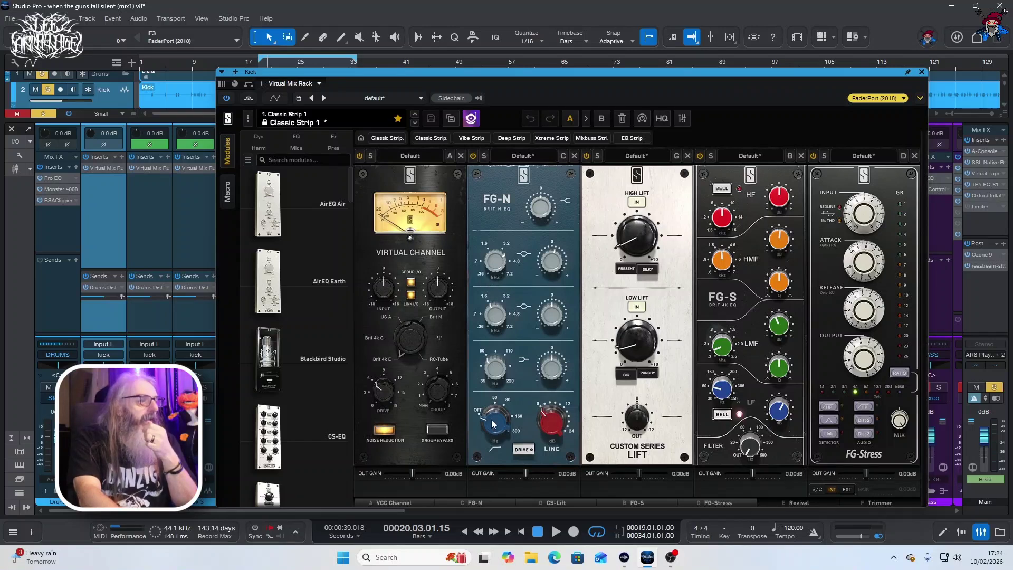
- Examine the Lift, FG-S EQ and FG-Stress modules on the Kick channel and play the soloed kick through them
click(636, 308)
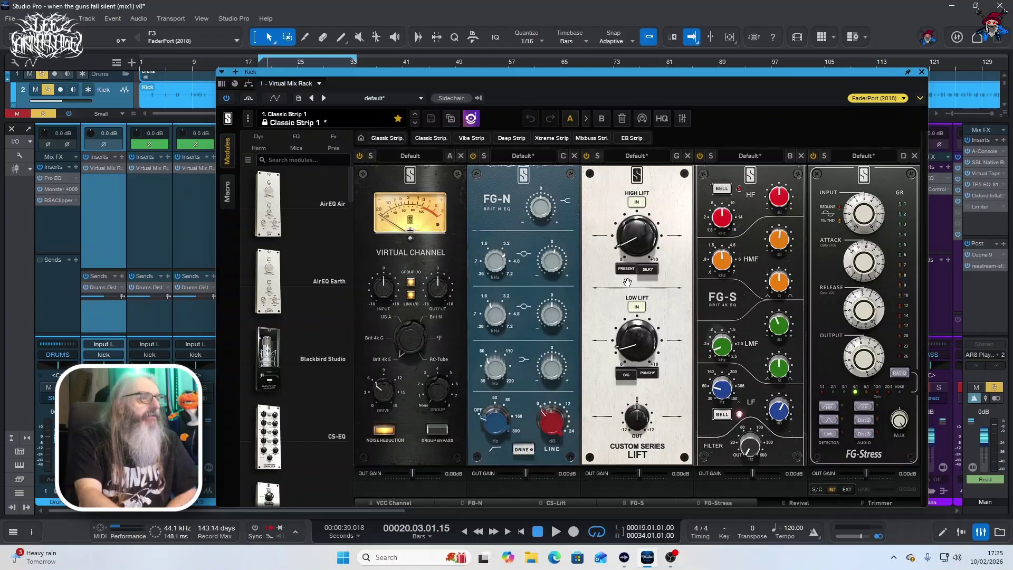
mouse_move(612, 423)
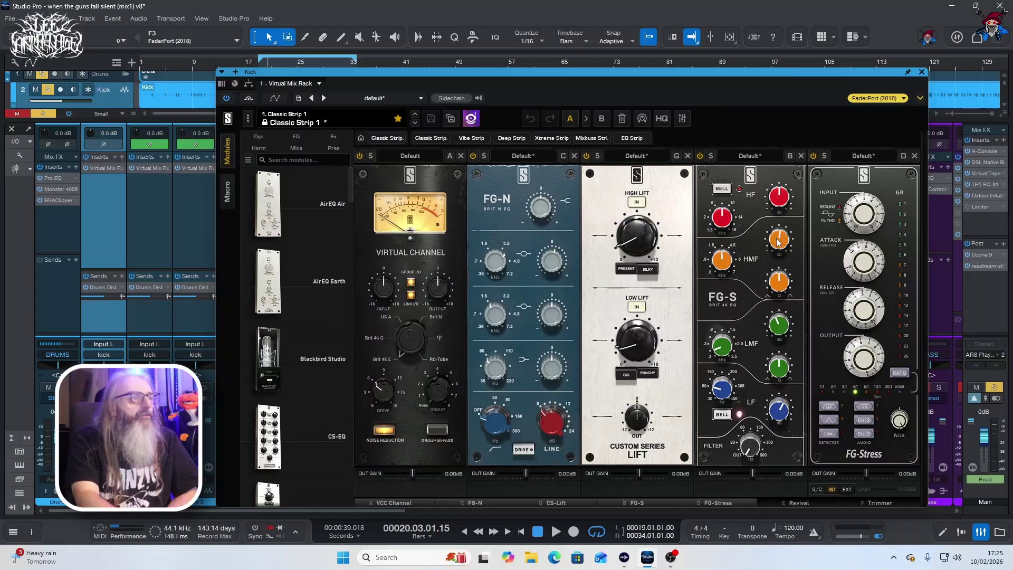
mouse_move(726, 262)
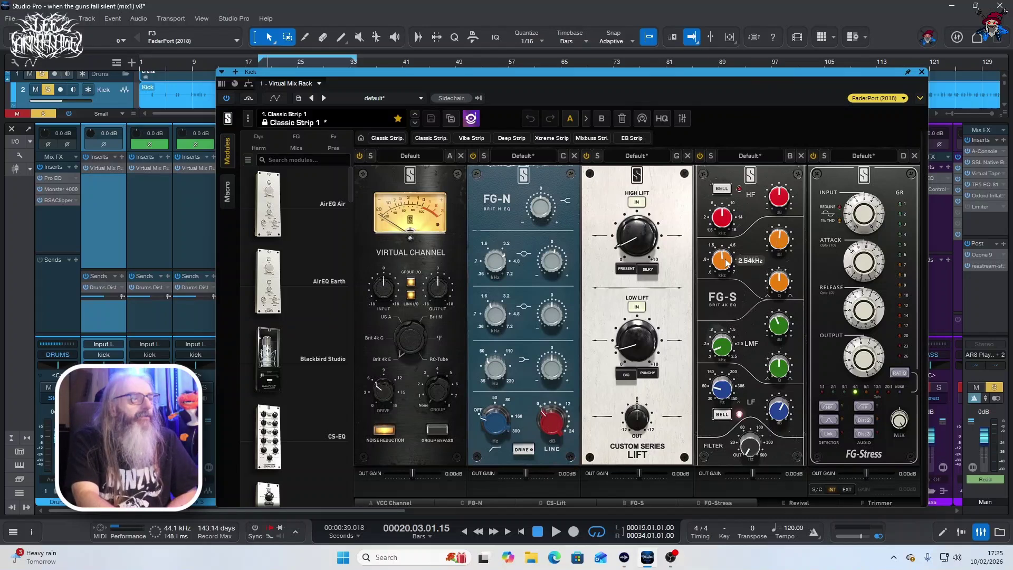
mouse_move(729, 352)
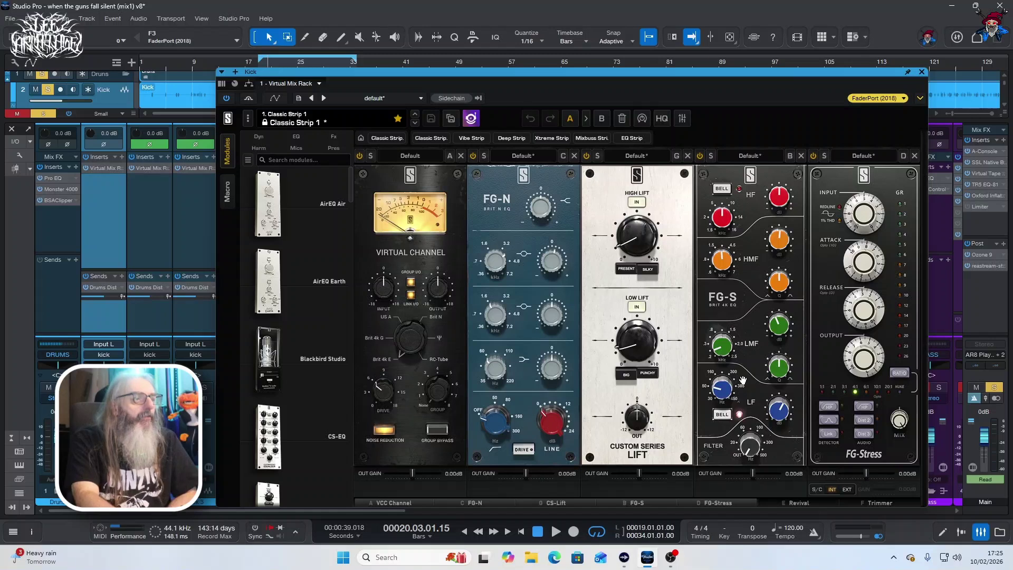
mouse_move(724, 393)
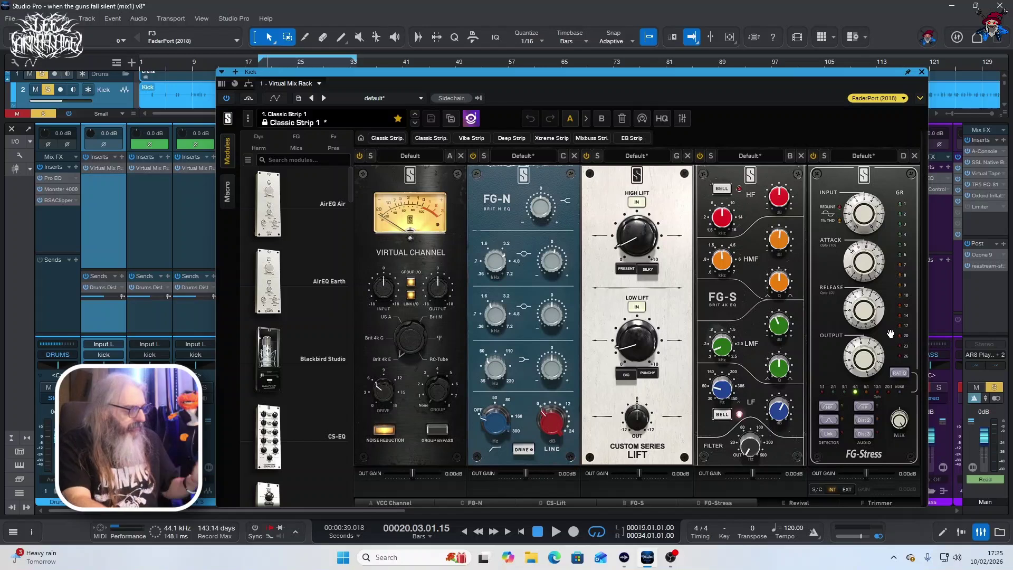
key(space)
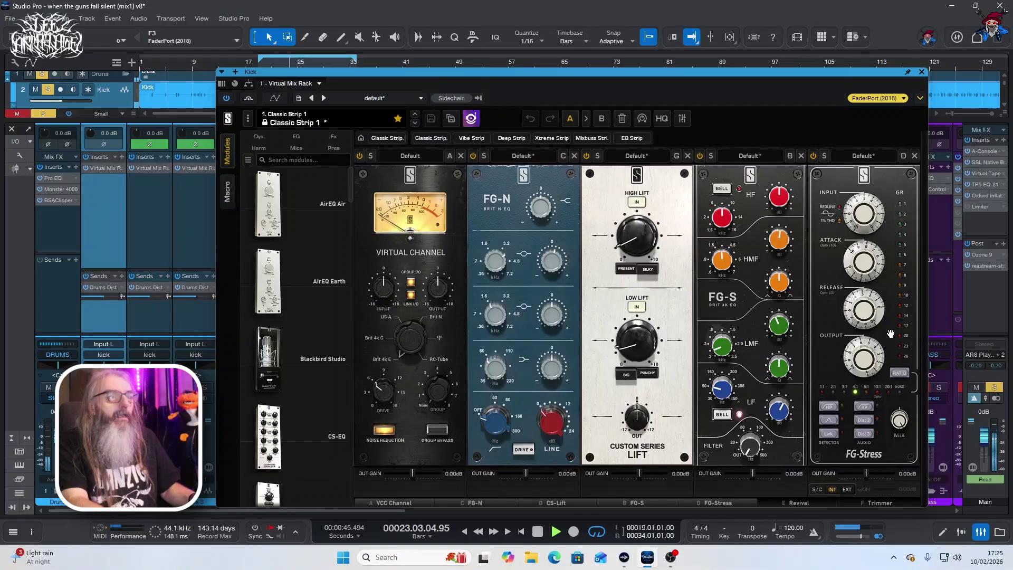
key(space)
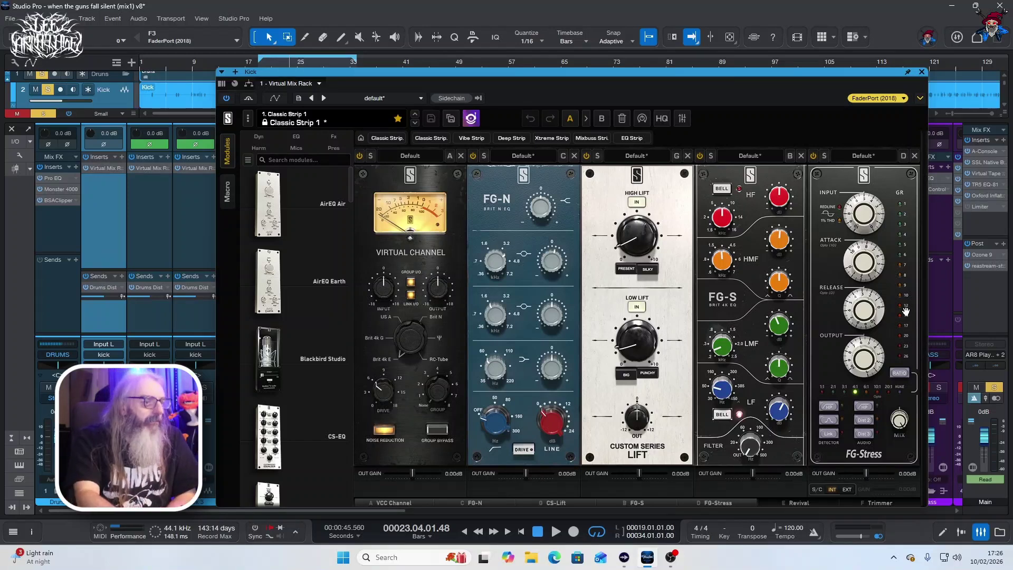
- Examine the Revival and Trimmer modules at the end of the Kick channel's rack, and close the plug-in window
click(810, 500)
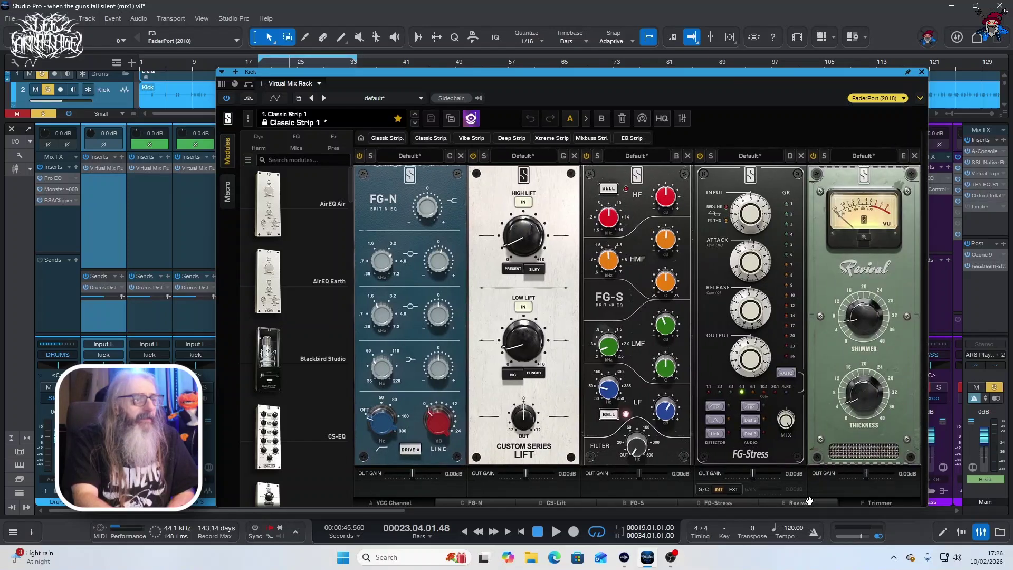
click(861, 501)
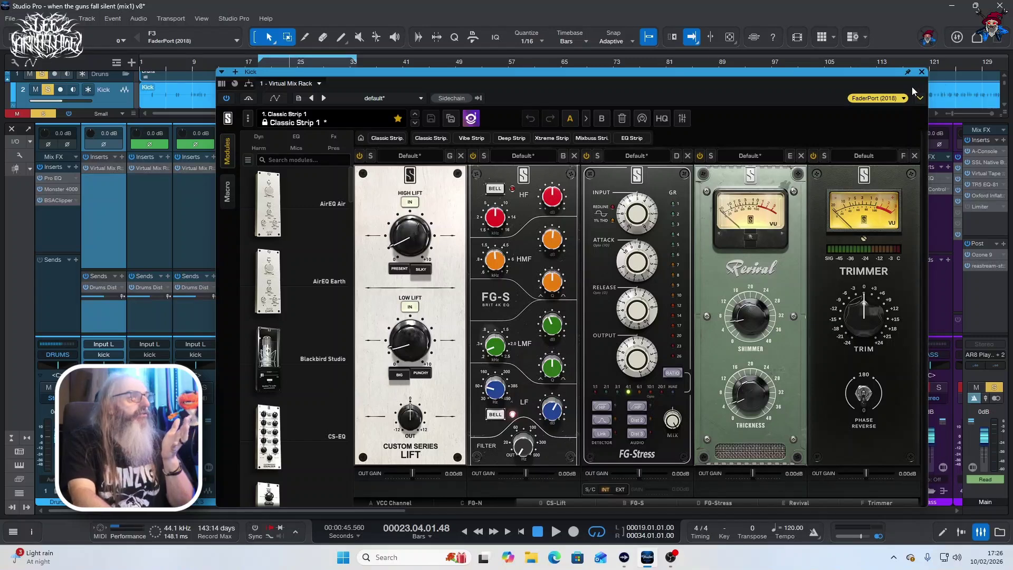
click(921, 72)
- Switch the solo from the Kick channel to Kick 2 and audition it briefly
click(95, 387)
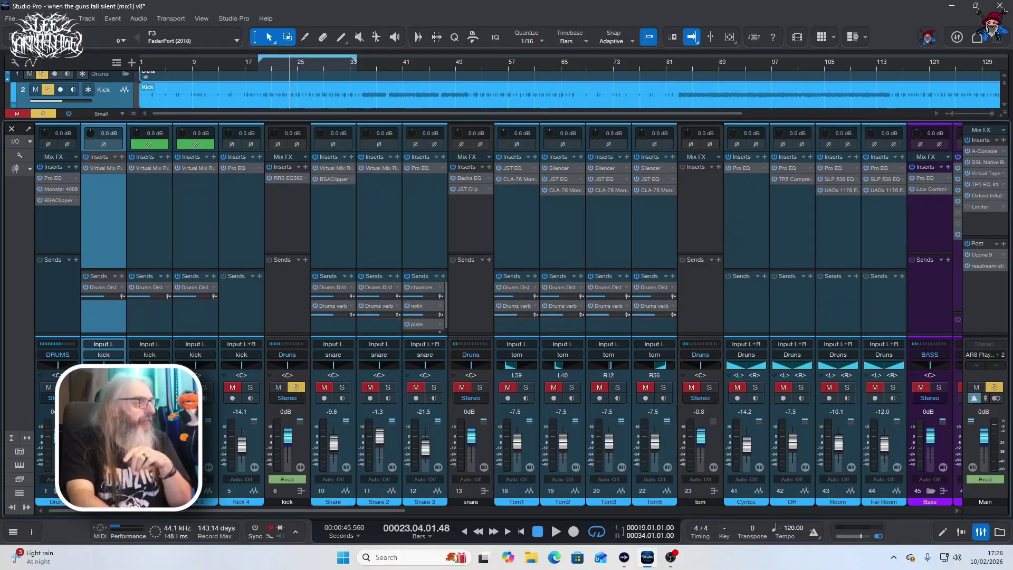
click(113, 388)
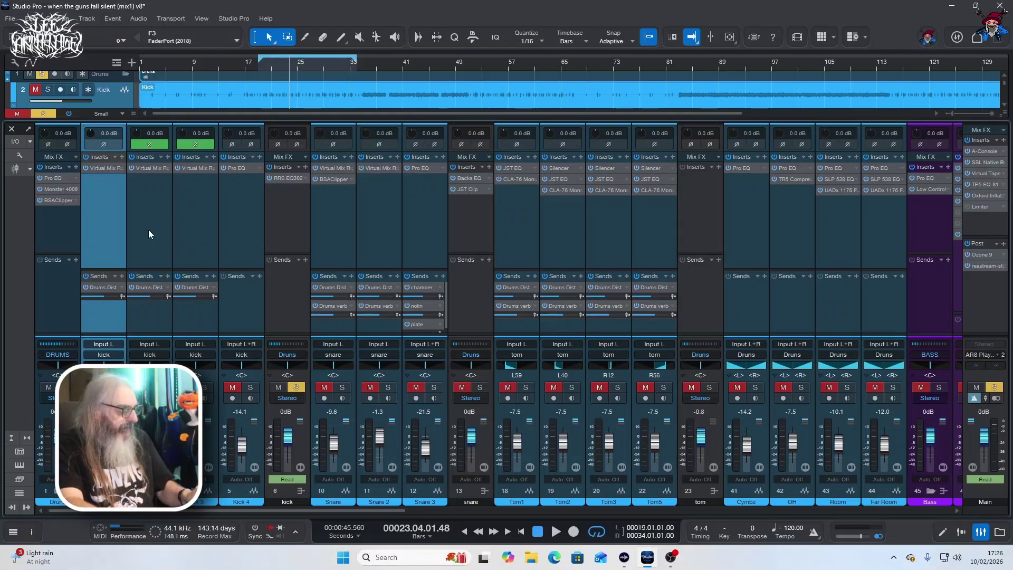
key(space)
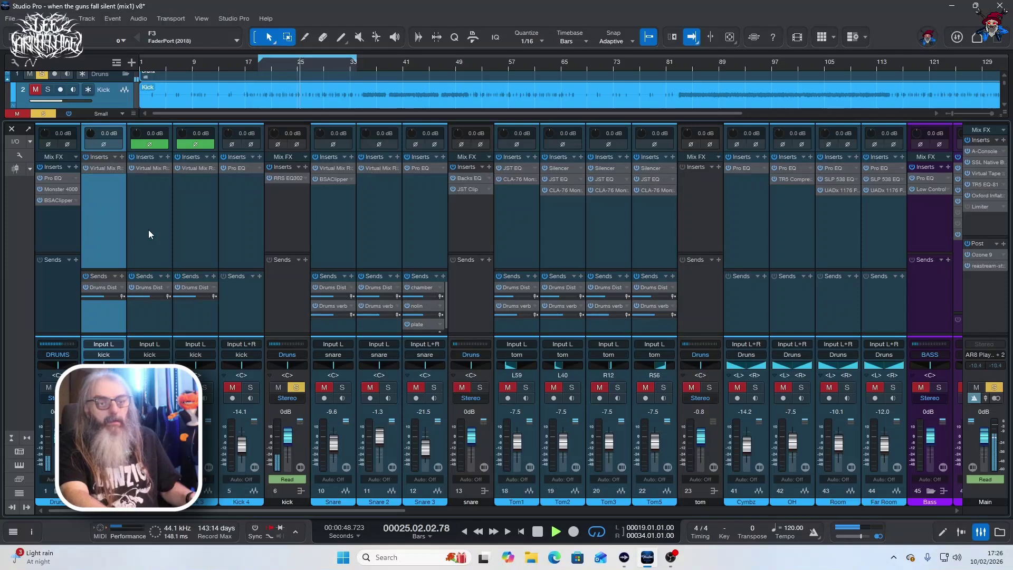
key(space)
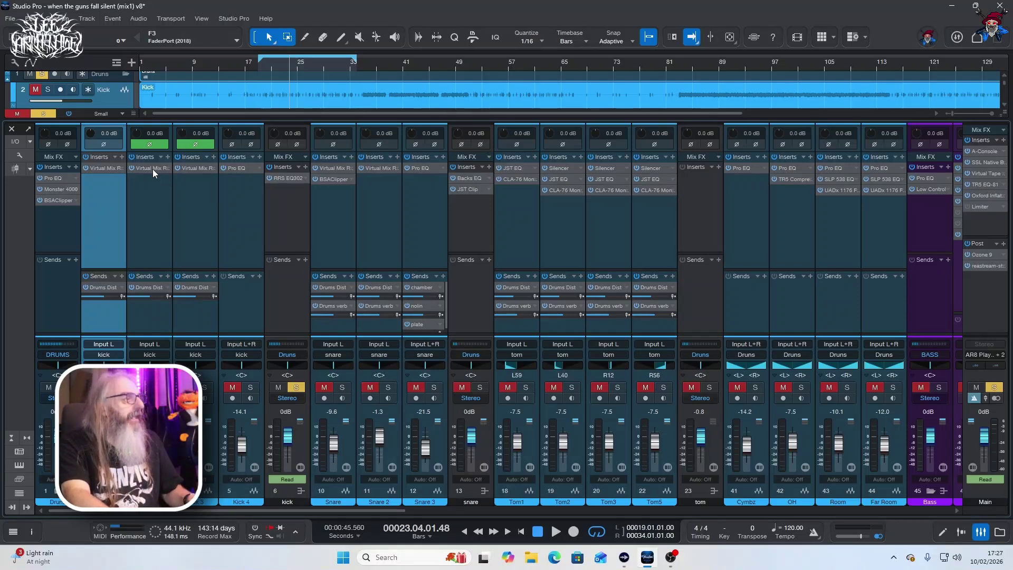
- Open Kick 2's Virtual Mix Rack and examine its Virtual Channel, FG-N and FG-S EQ modules
click(153, 169)
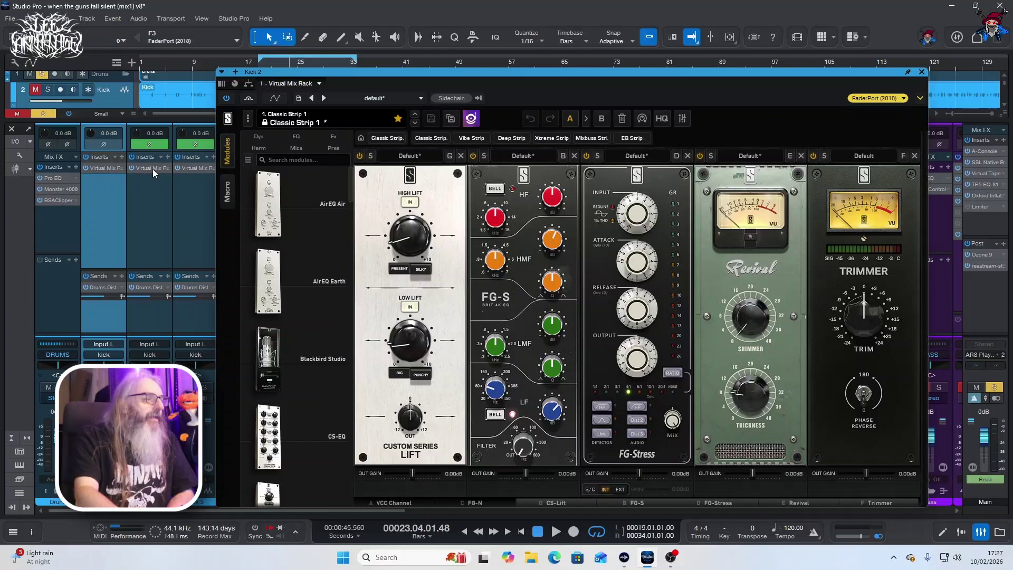
click(404, 503)
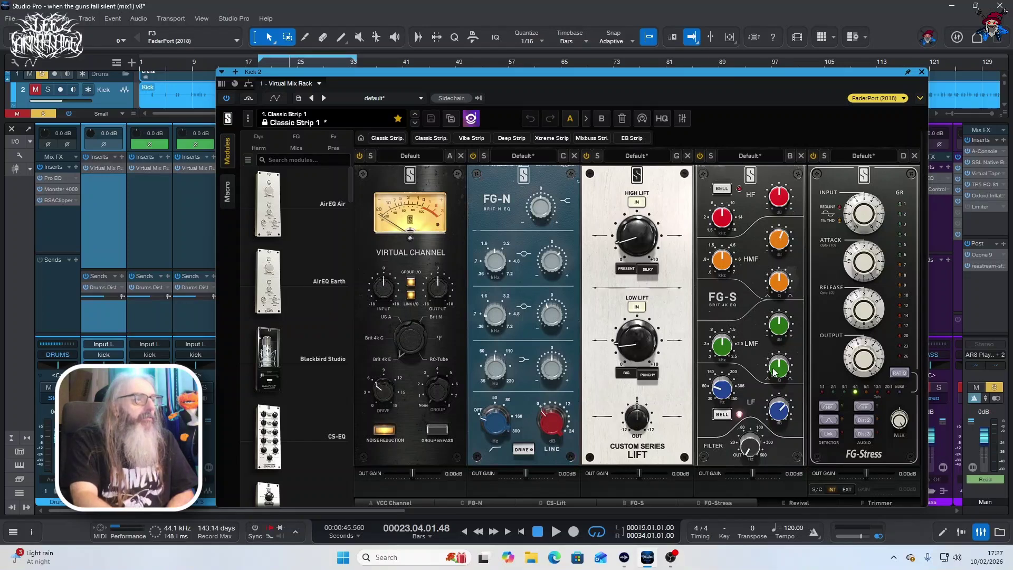
mouse_move(773, 363)
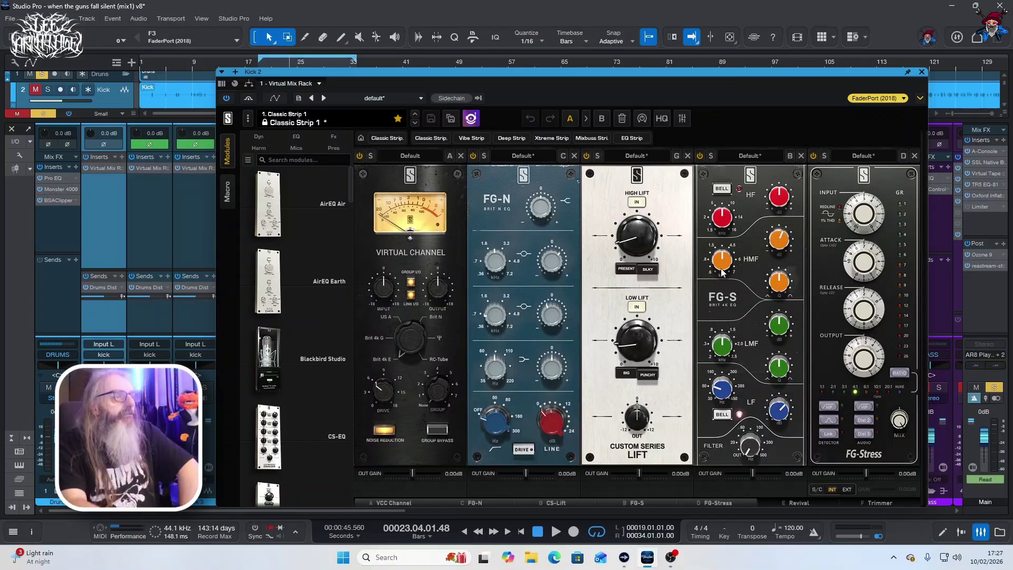
mouse_move(721, 268)
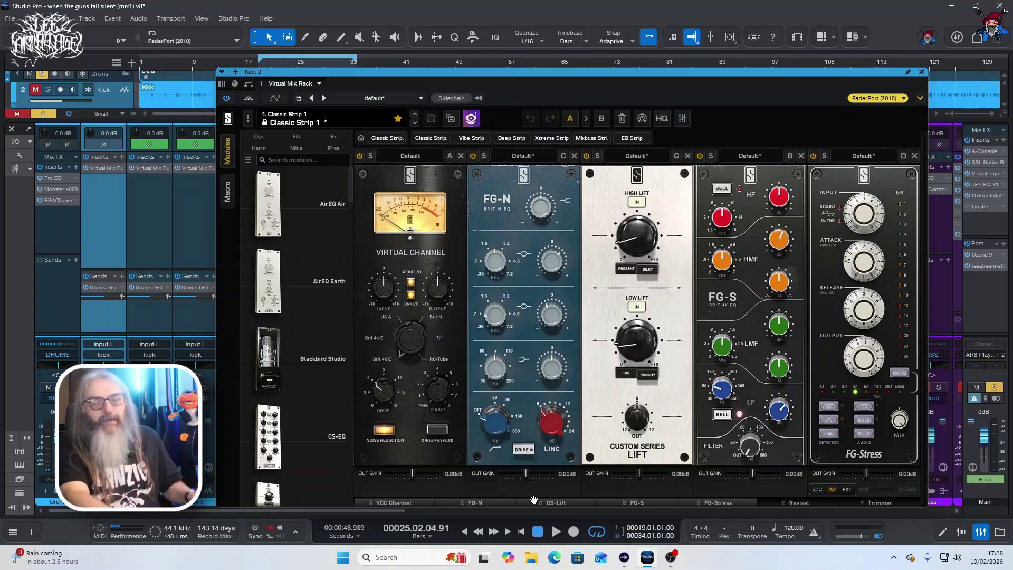
- Examine the Revival and Trimmer modules on Kick 2 and close its Virtual Mix Rack
click(793, 505)
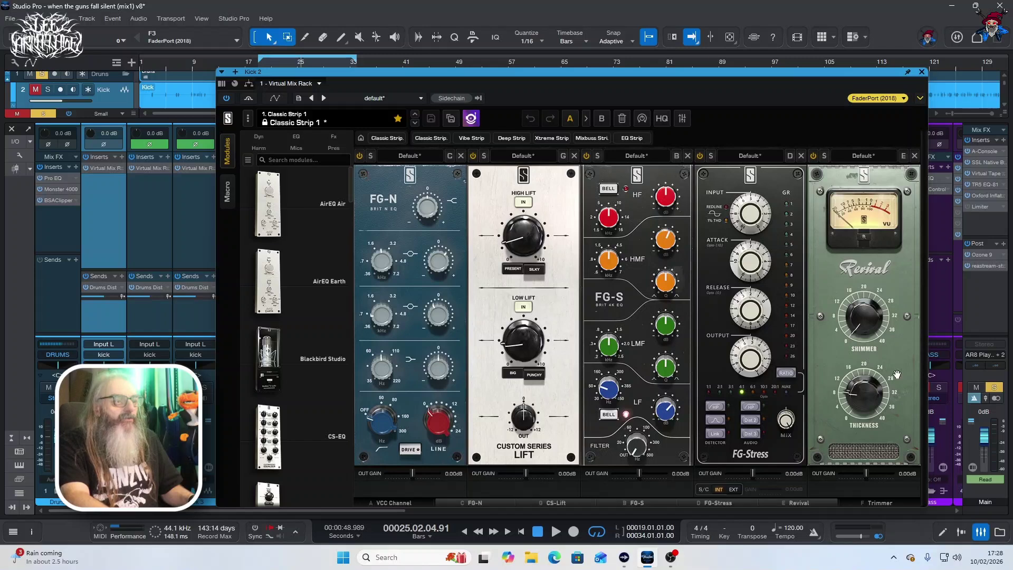
click(869, 502)
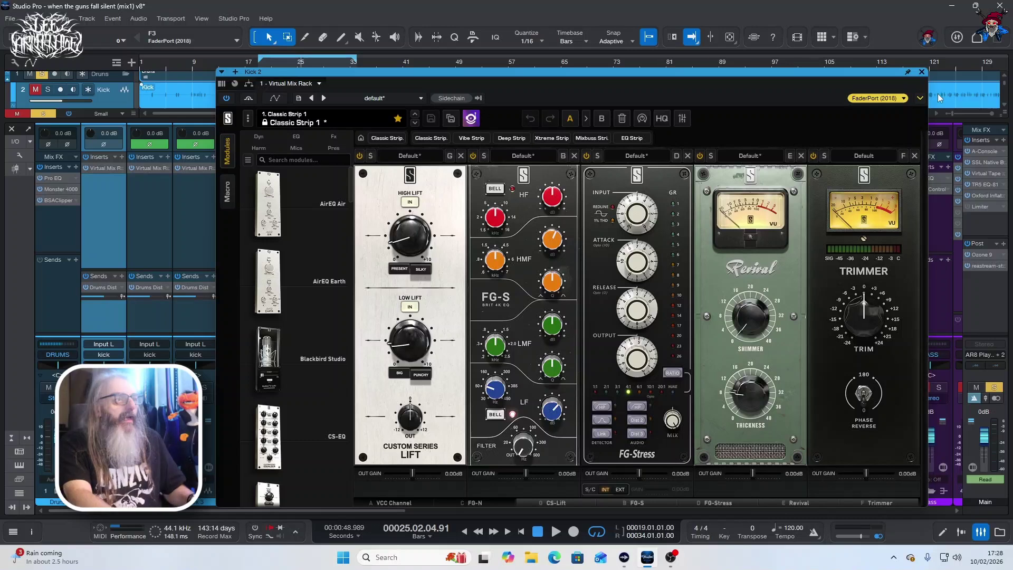
click(921, 72)
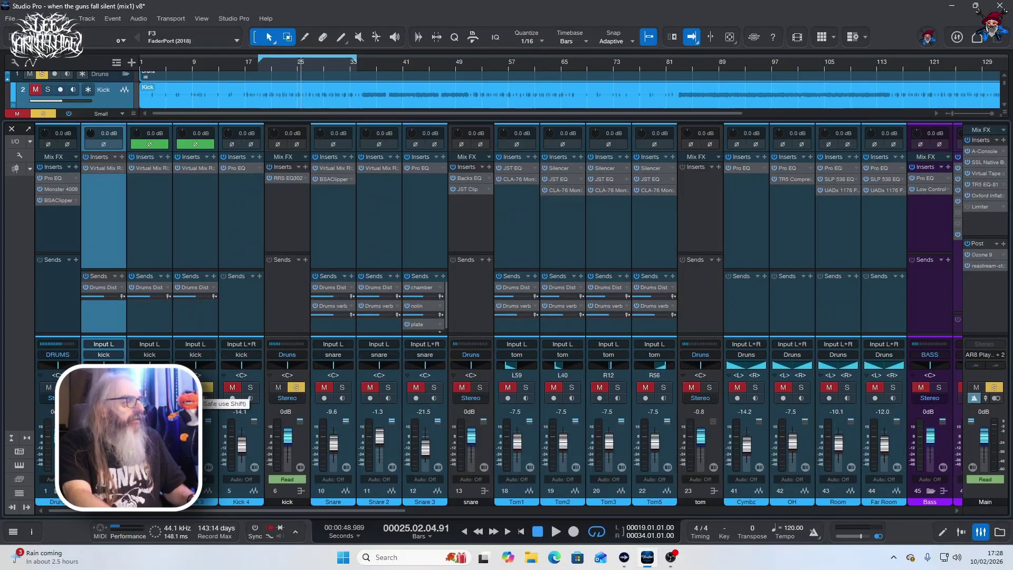
- Play the soloed Kick 3 channel briefly and open its Virtual Mix Rack, placing the window higher on the screen
key(space)
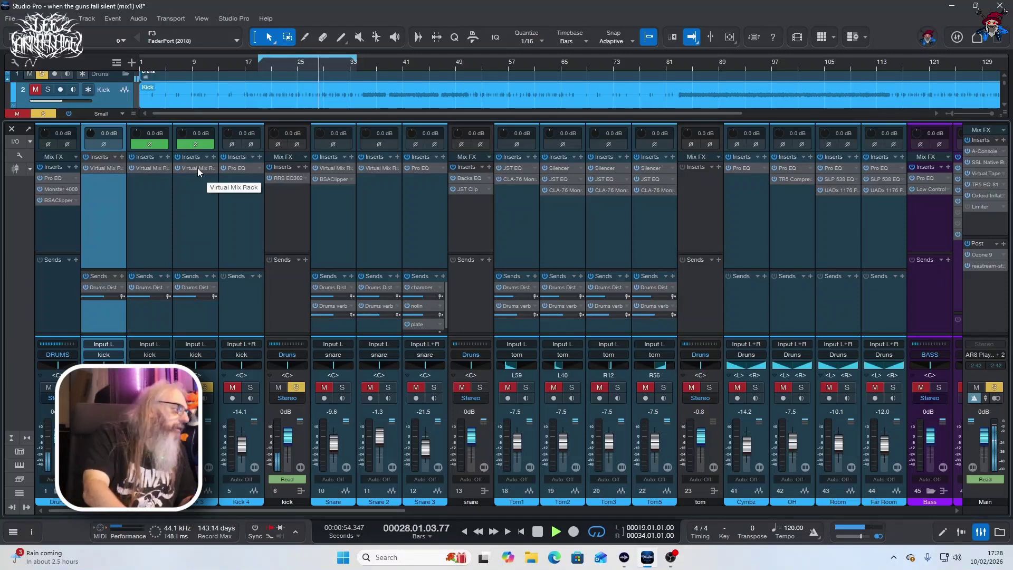
key(space)
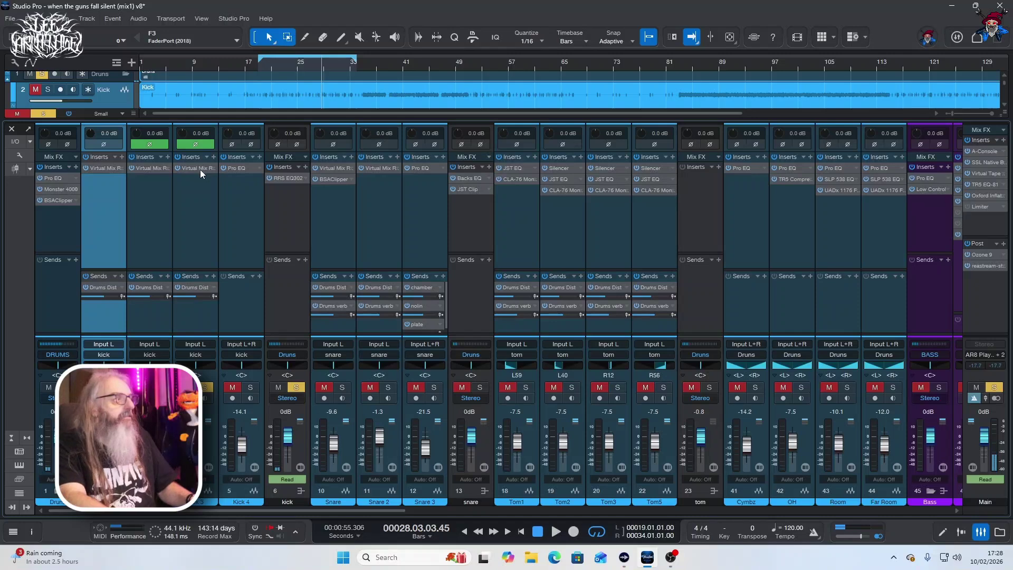
click(200, 170)
click(200, 170)
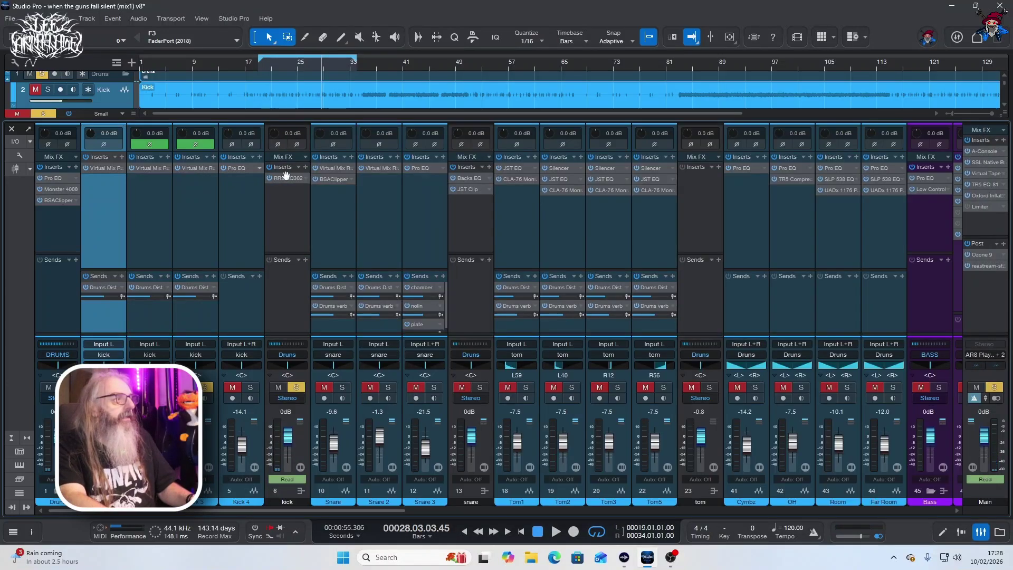
click(196, 168)
drag(704, 67, 577, 43)
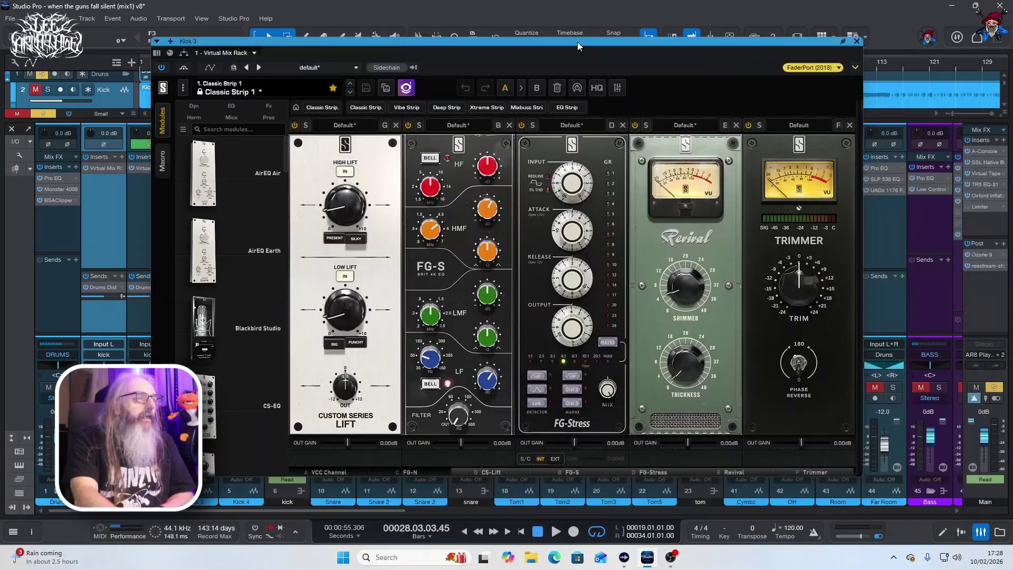
- Examine the Virtual Channel, FG-N and FG-S EQ modules on Kick 3 and play the soloed kick through them
click(325, 471)
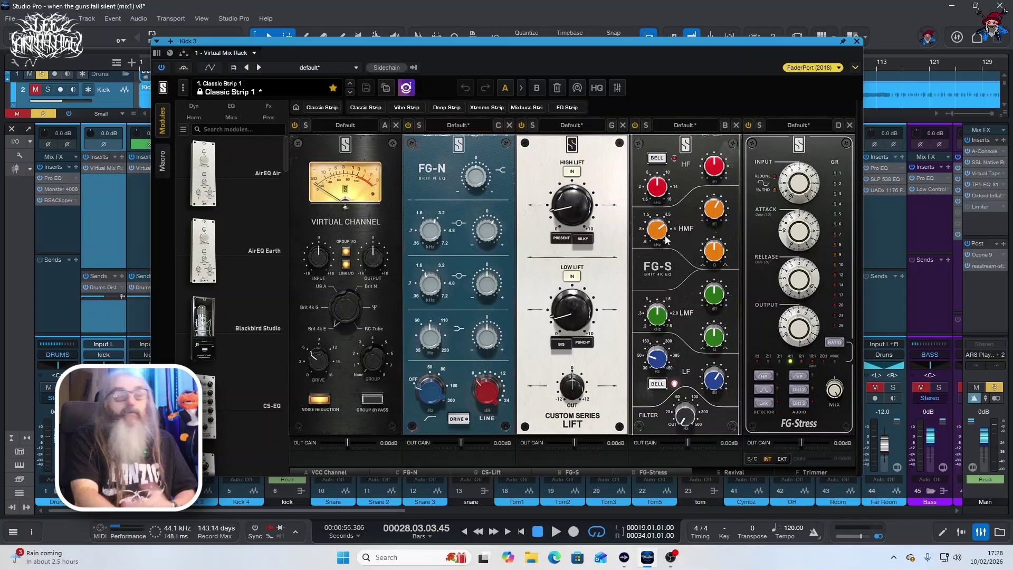
mouse_move(666, 239)
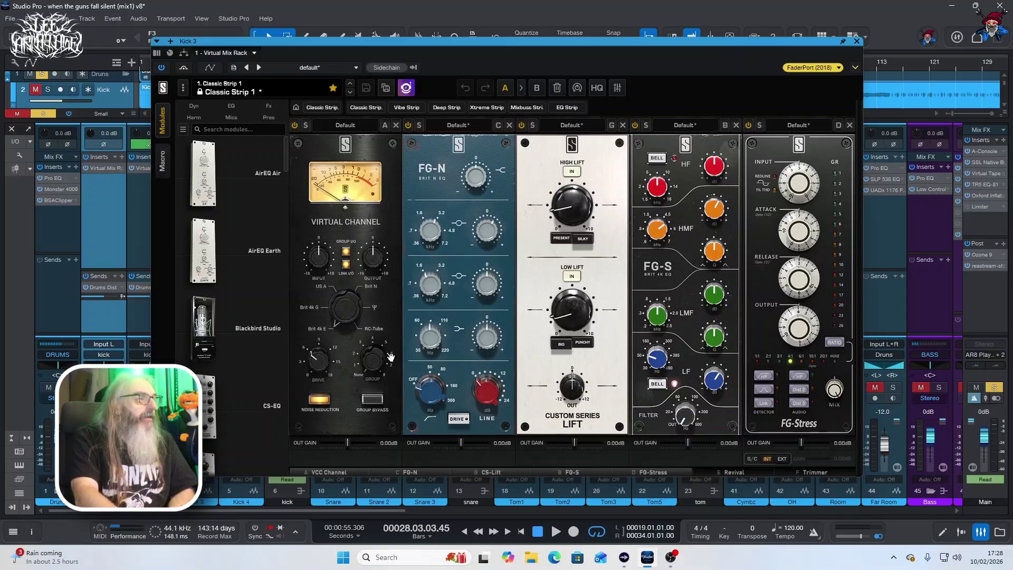
mouse_move(449, 230)
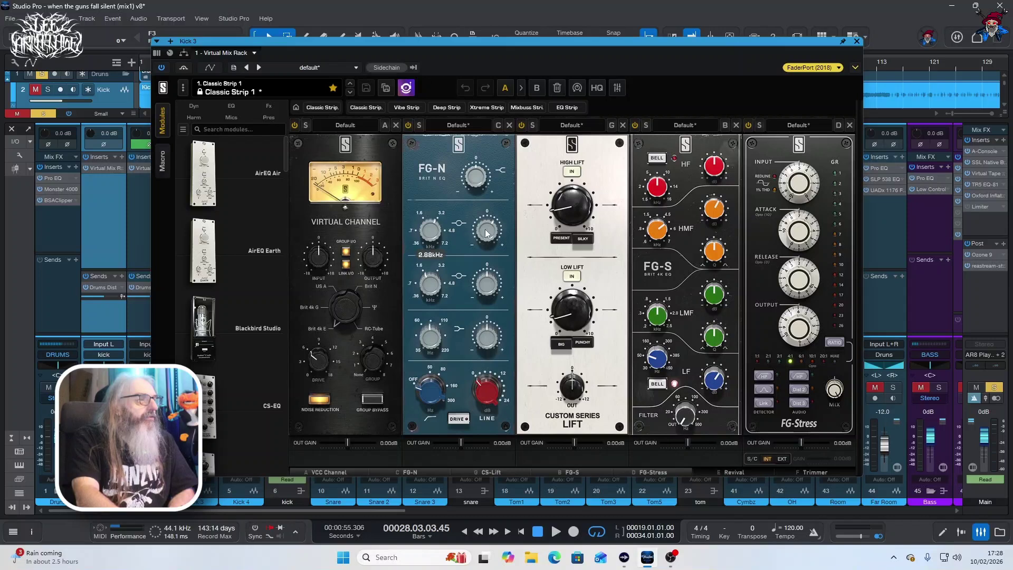
mouse_move(486, 233)
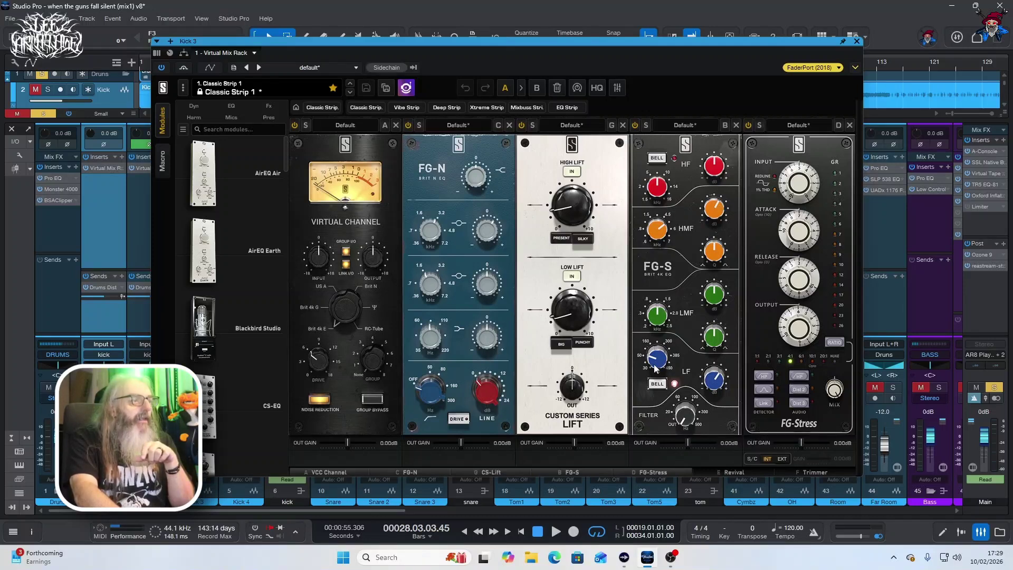
mouse_move(717, 384)
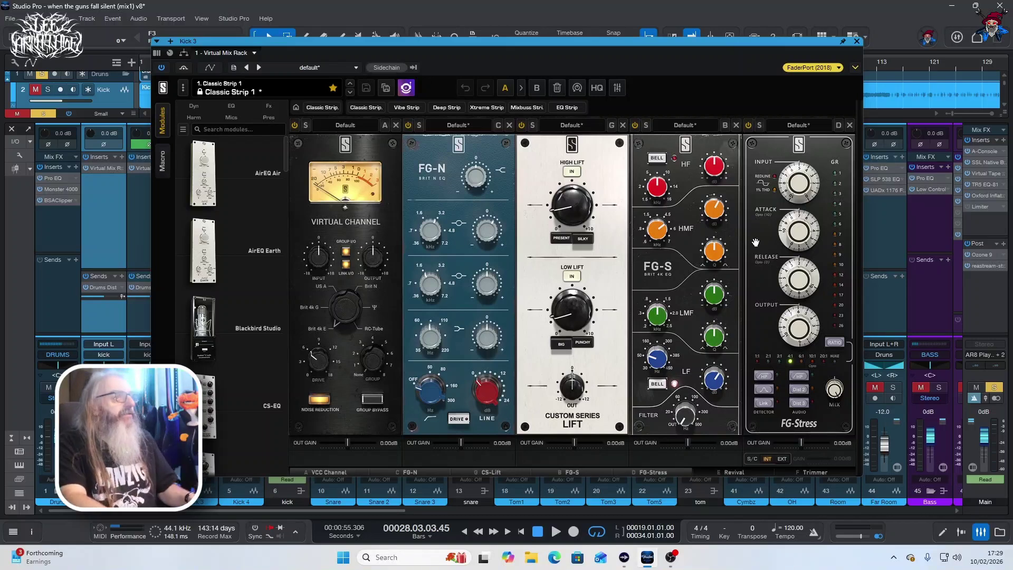
key(space)
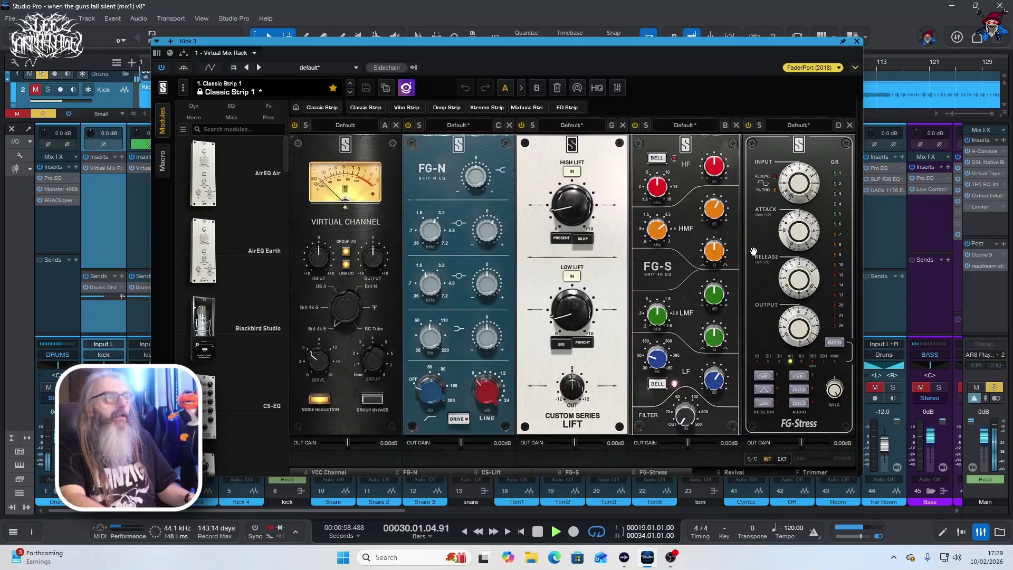
key(space)
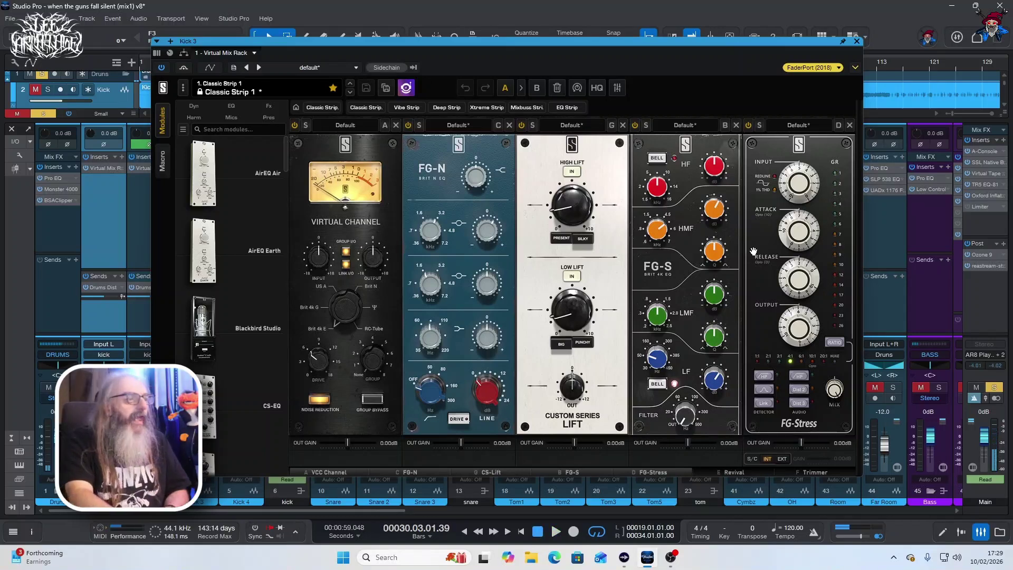
- Examine the Revival and Trimmer modules on Kick 3 and close its Virtual Mix Rack
click(737, 471)
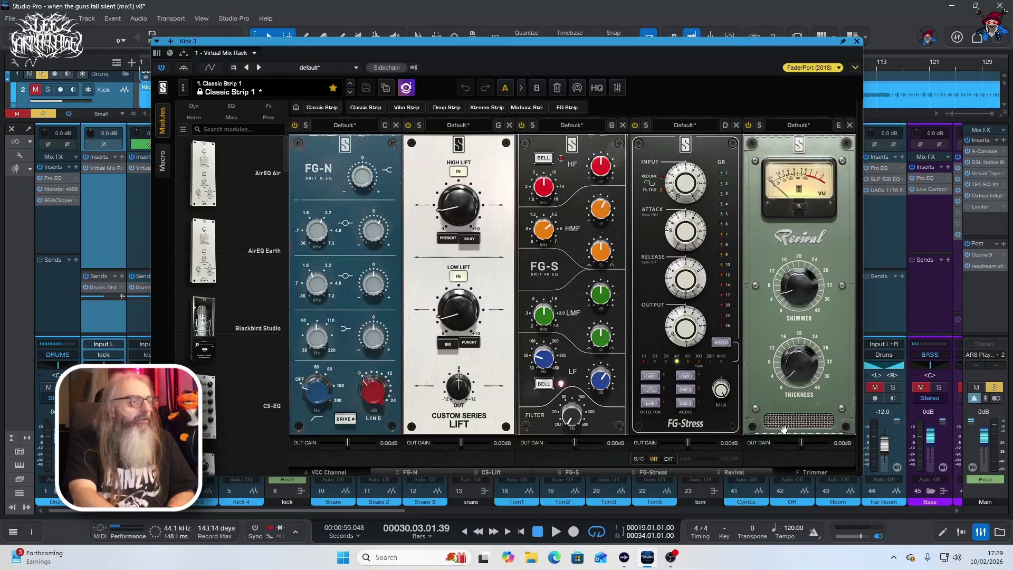
click(795, 472)
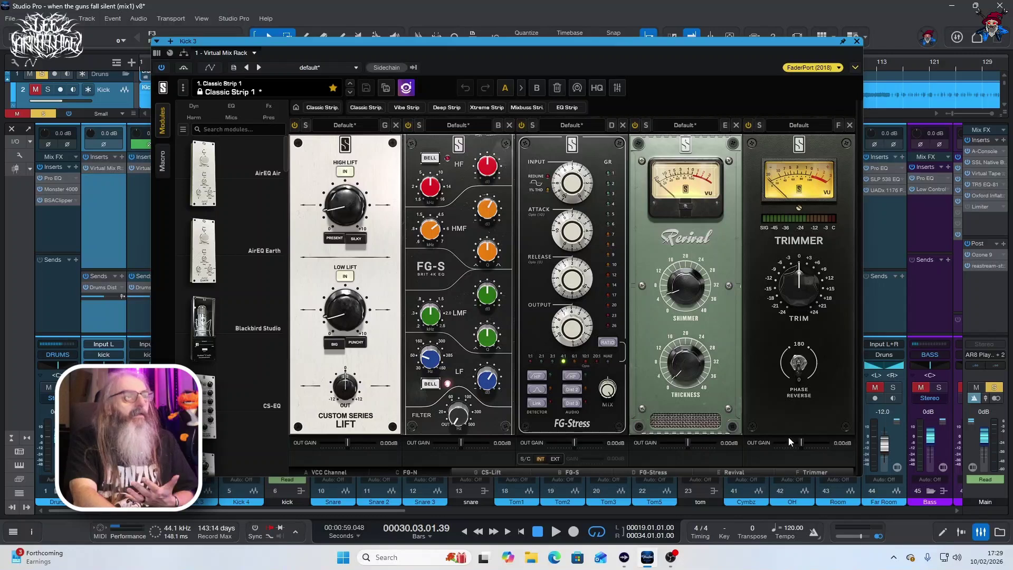
click(856, 41)
- Solo the Kick 4 channel, audition it and examine the LF, LMF and MF bands of its Pro EQ
click(250, 387)
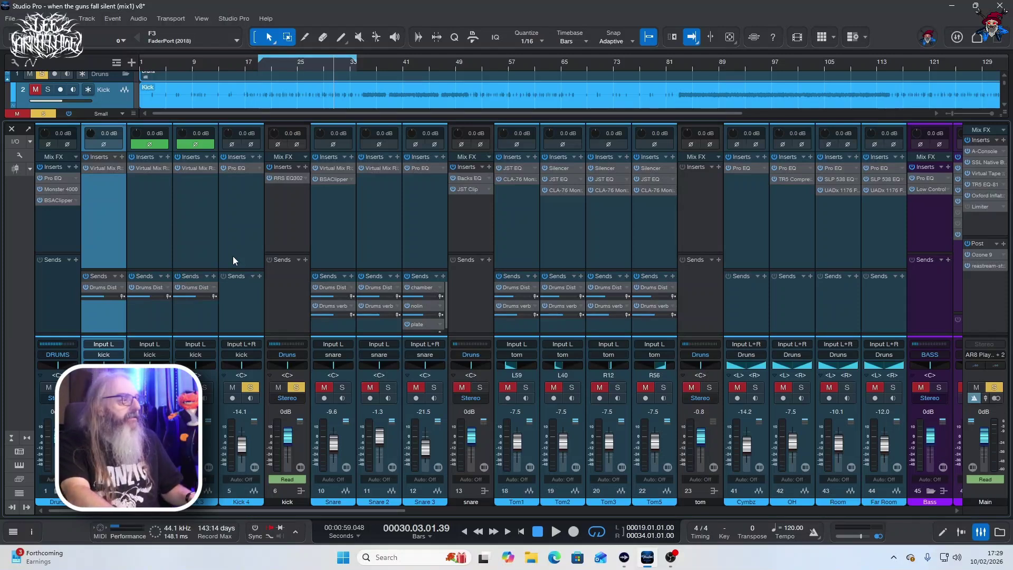
key(space)
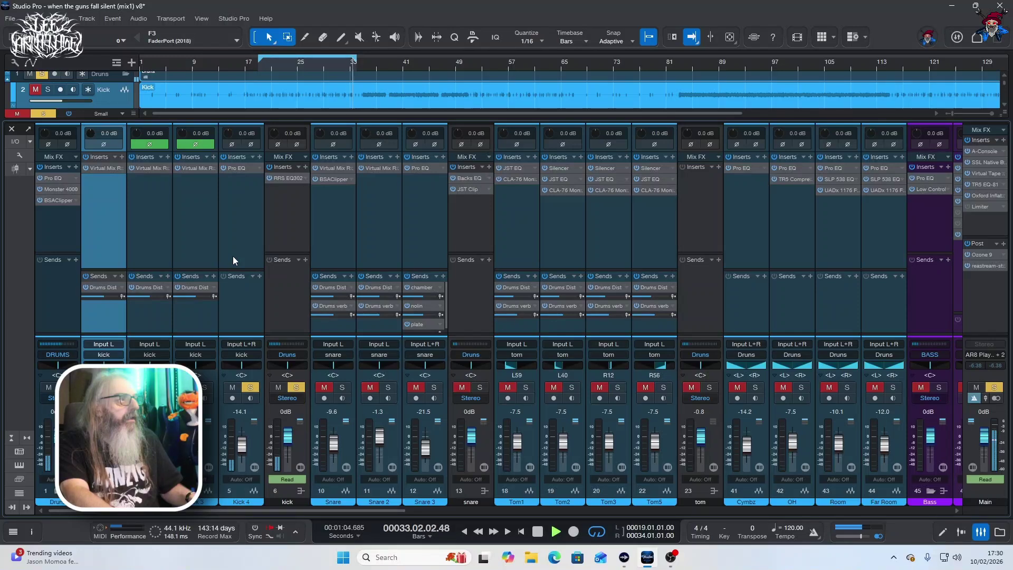
click(242, 167)
key(space)
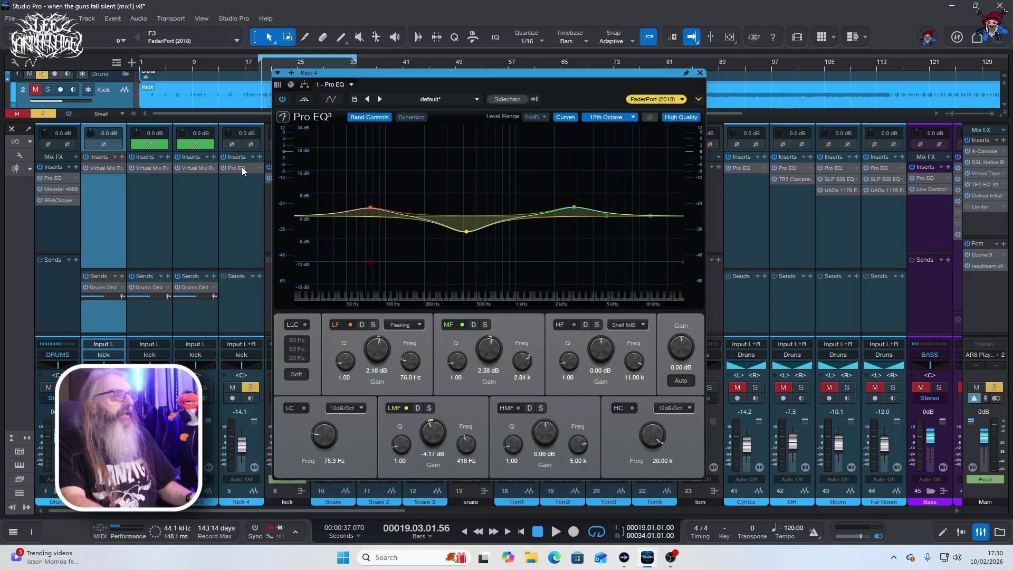
key(space)
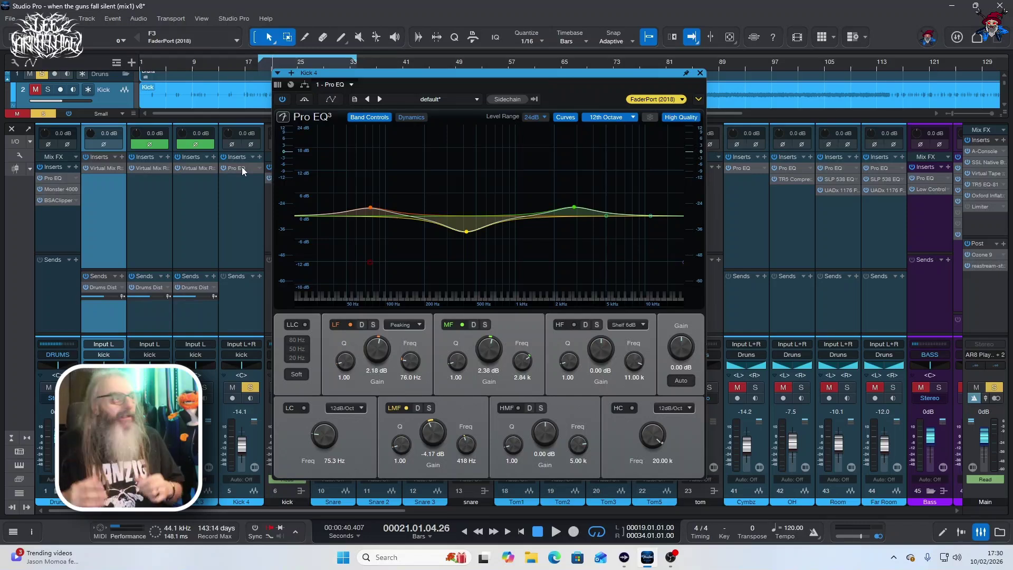
click(241, 167)
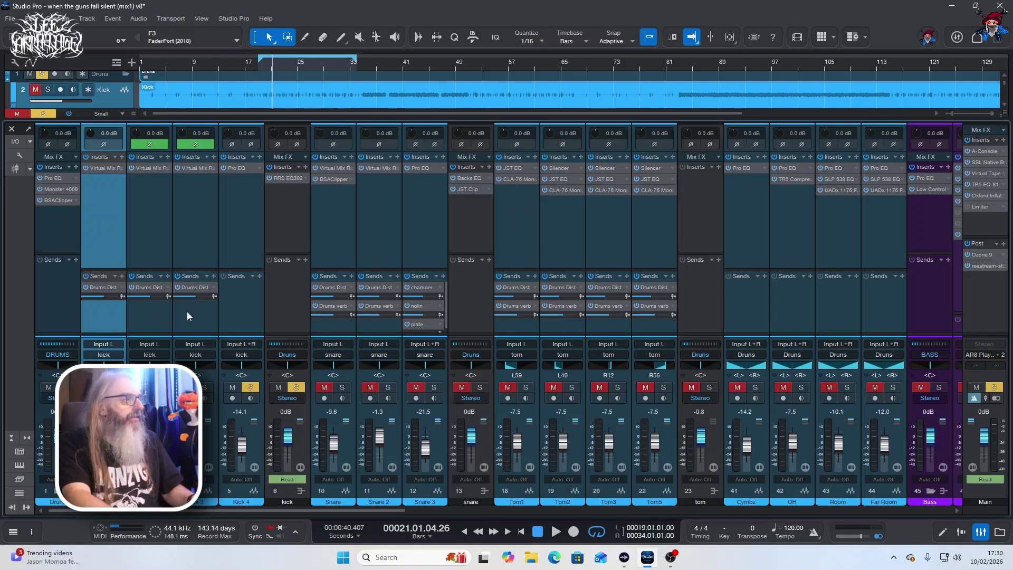
- Select the four kick channels, Kick through Kick 4, together in the mixer
shift+click(242, 315)
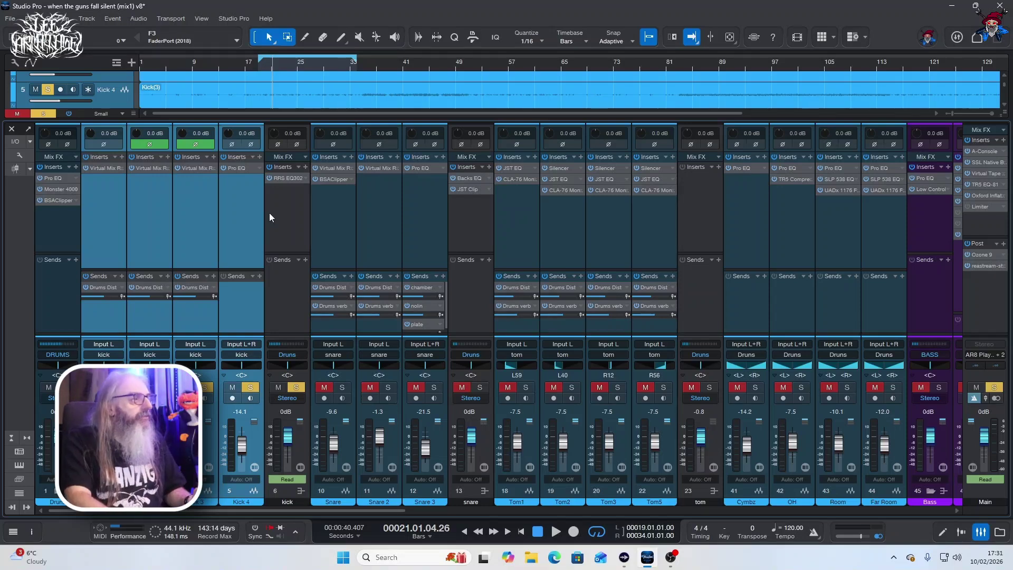
- Open the RRS EQ302 on the kick bus, request its 1.0.2 update download and set the equaliser's scale to +/-6 dB
click(289, 179)
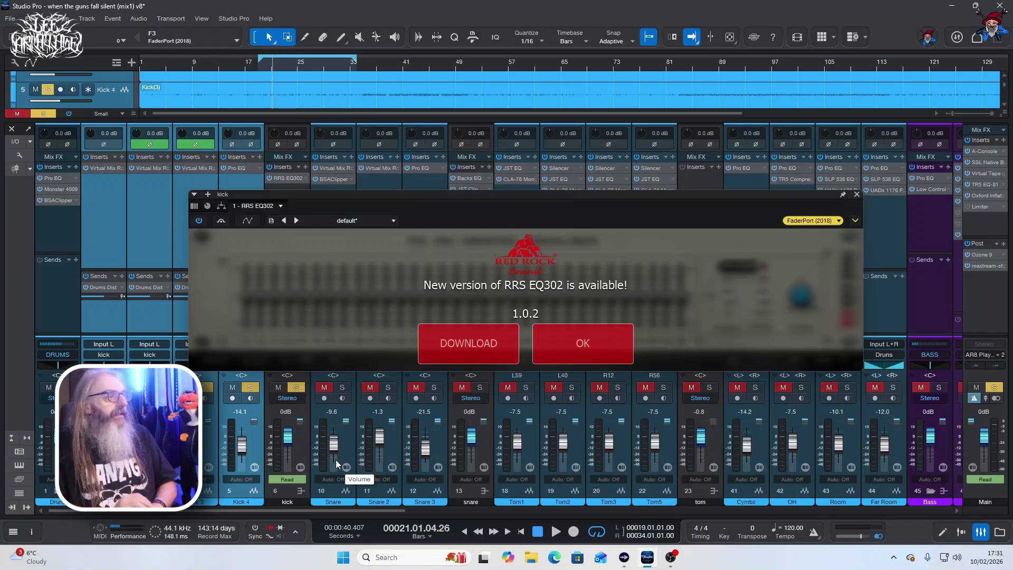
click(451, 343)
key(alt+Tab)
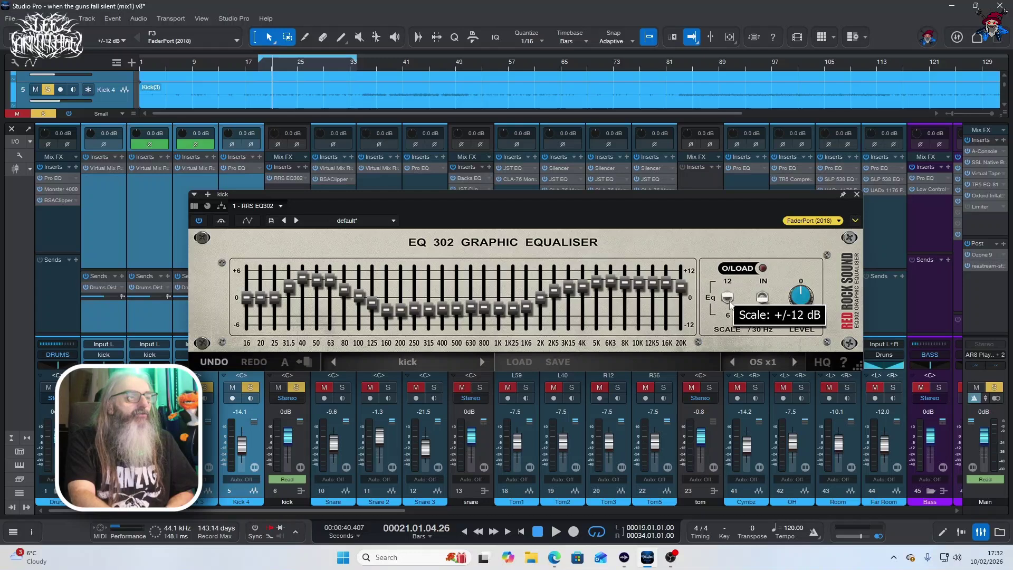
click(728, 299)
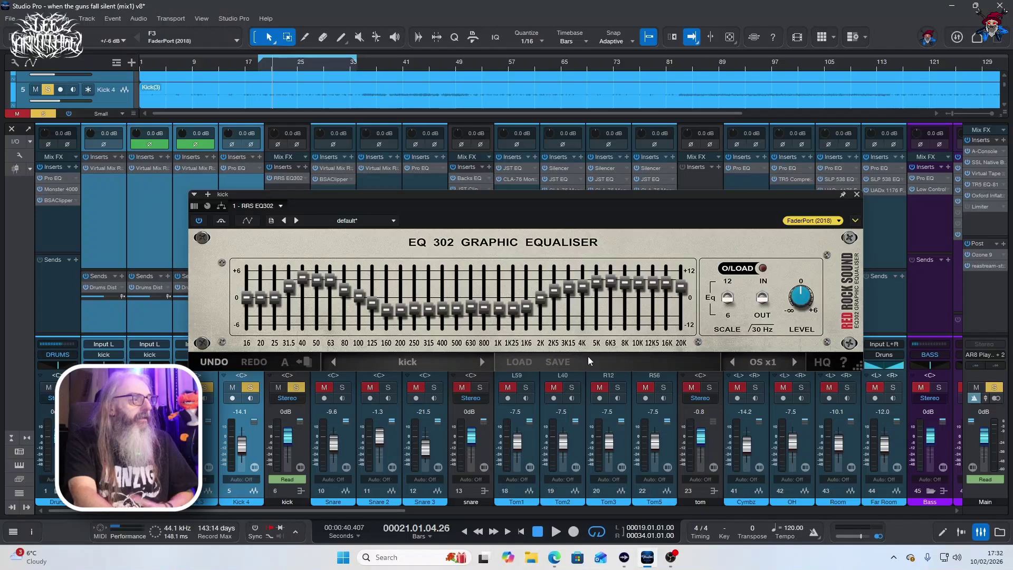
- Compare the kick bus with the RRS EQ302 bypassed and active by playing the soloed kicks in each state
mouse_move(647, 325)
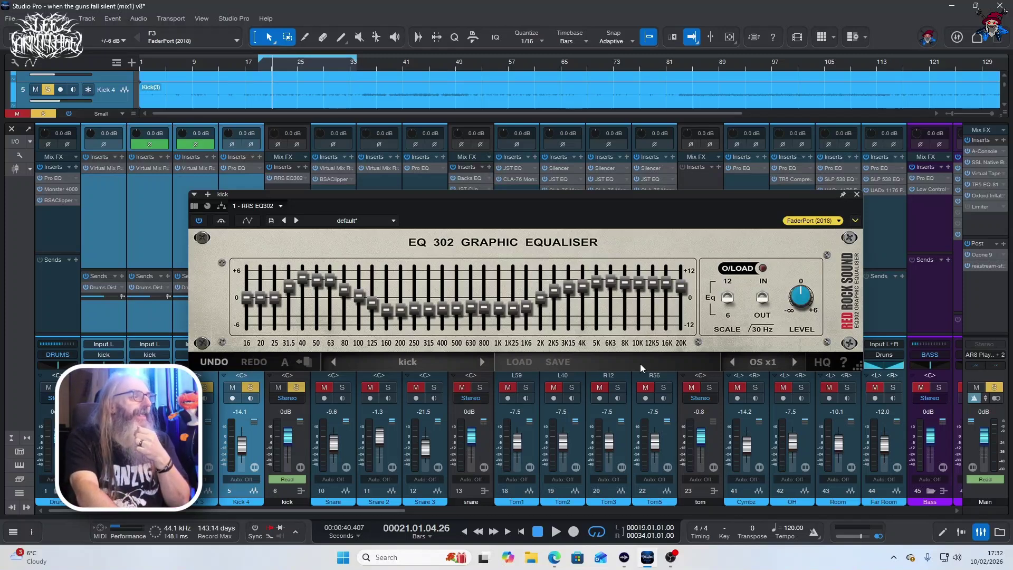
click(221, 221)
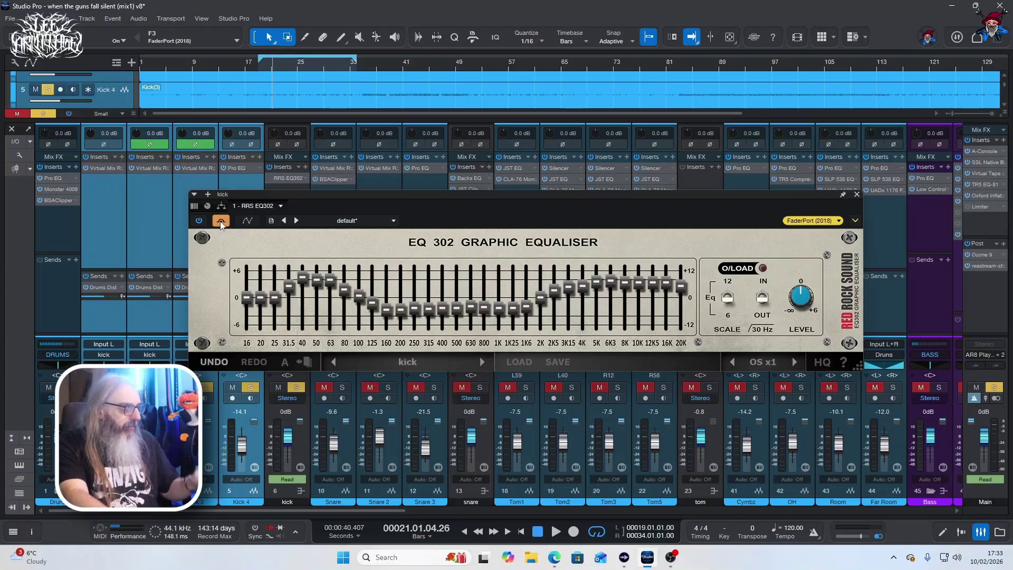
key(space)
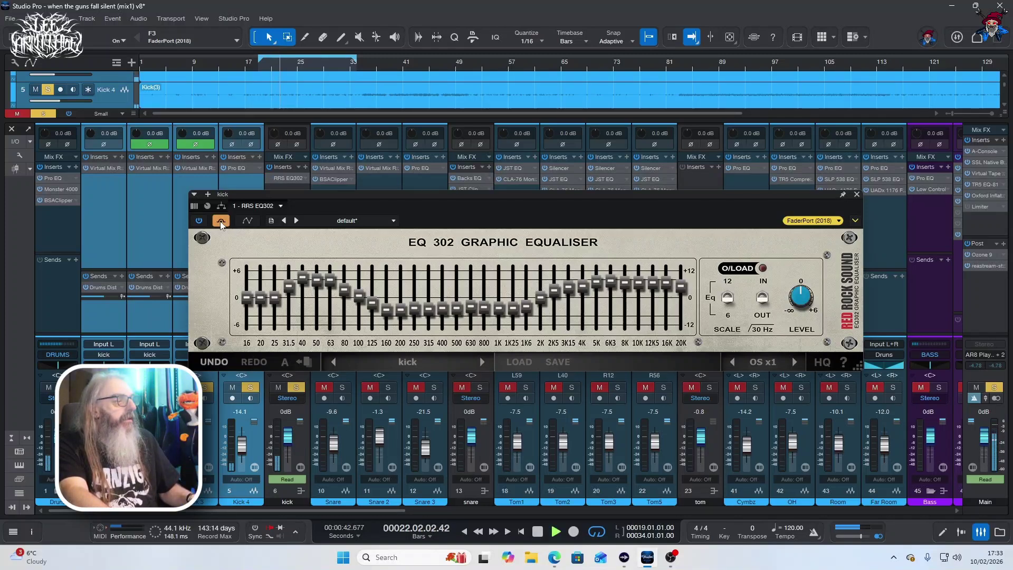
key(space)
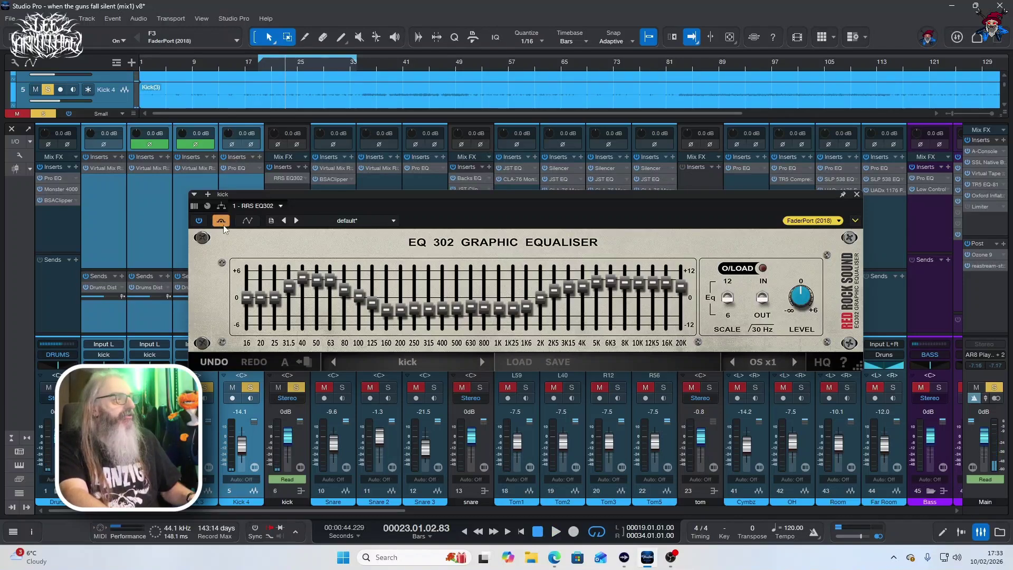
click(222, 224)
key(space)
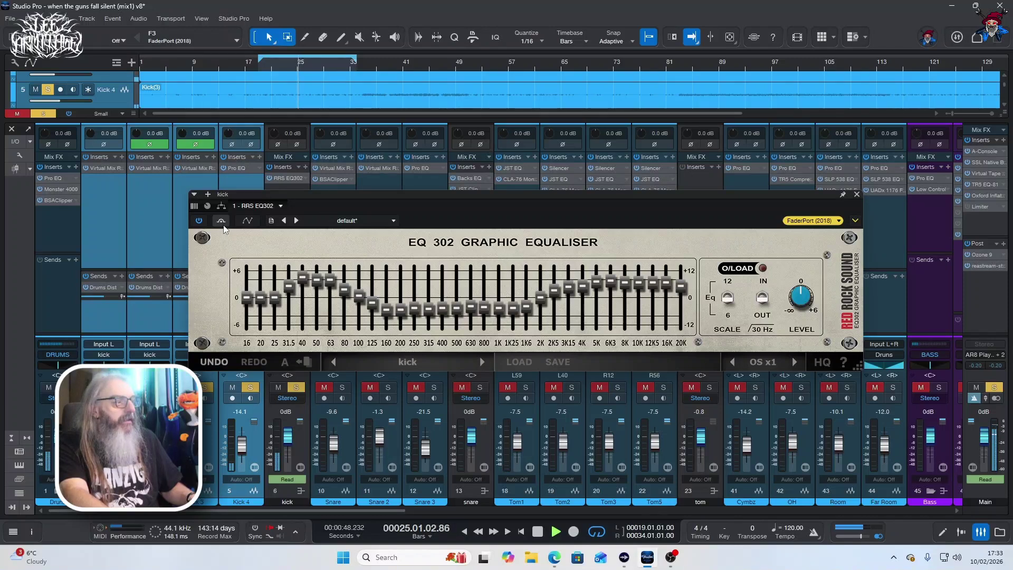
key(space)
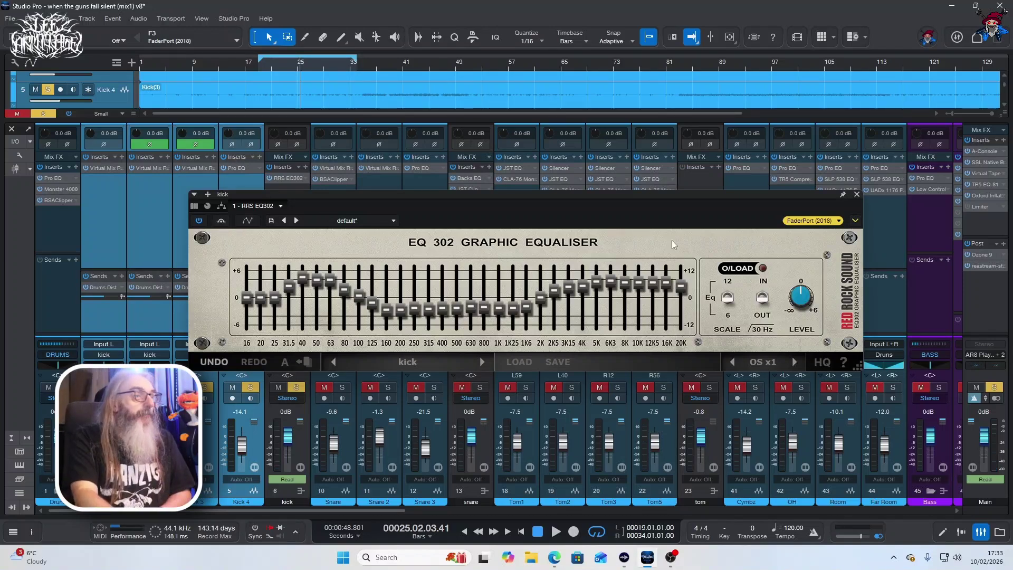
- Unsolo the kick bus, solo the Snare channel instead and audition it from bar 20
click(295, 388)
click(342, 389)
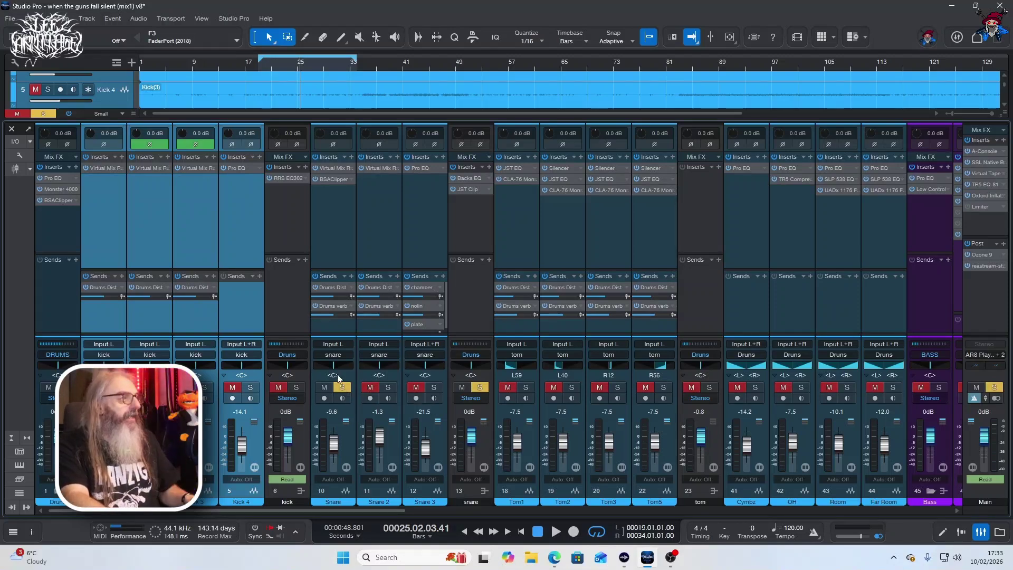
key(space)
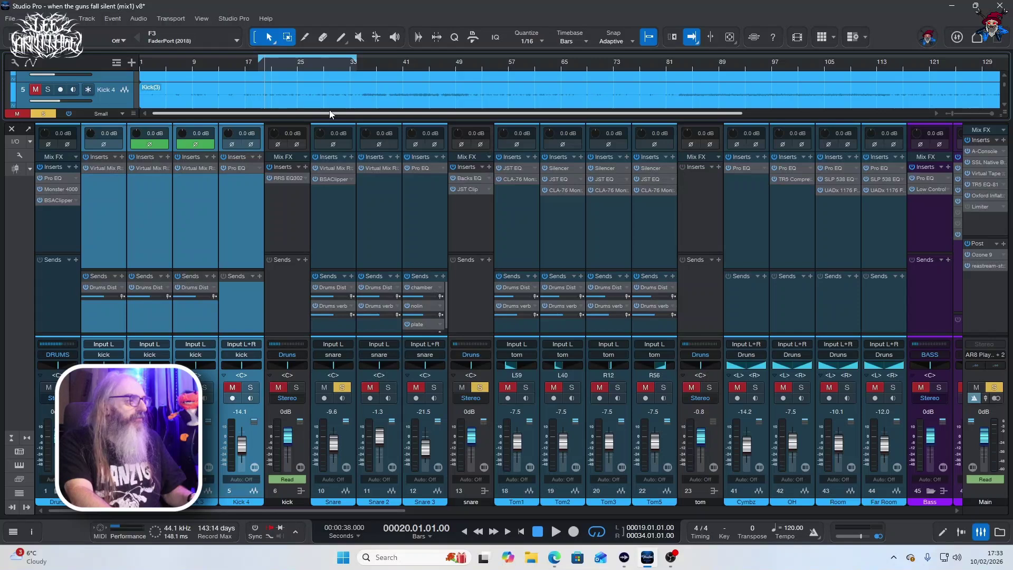
key(space)
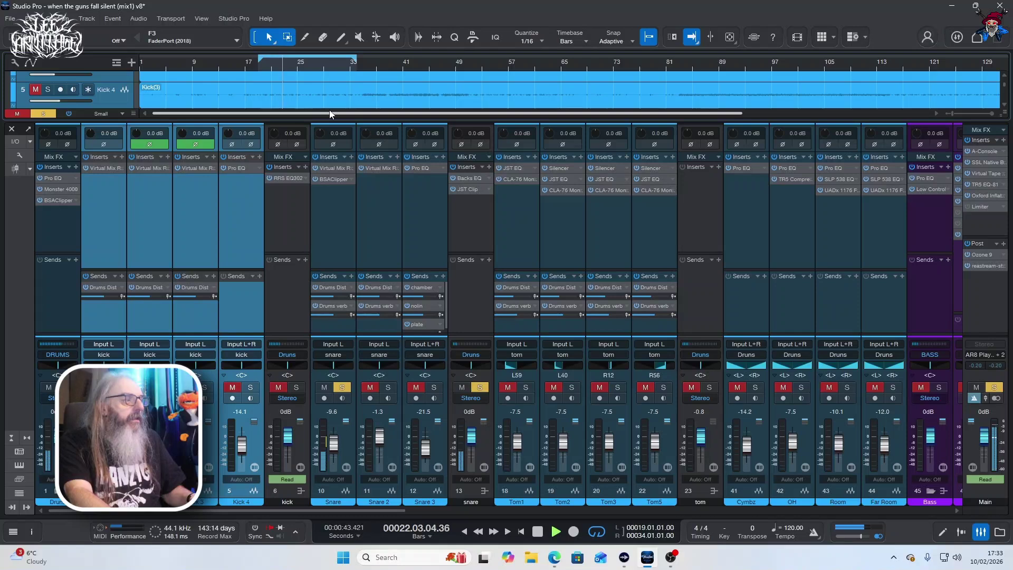
key(space)
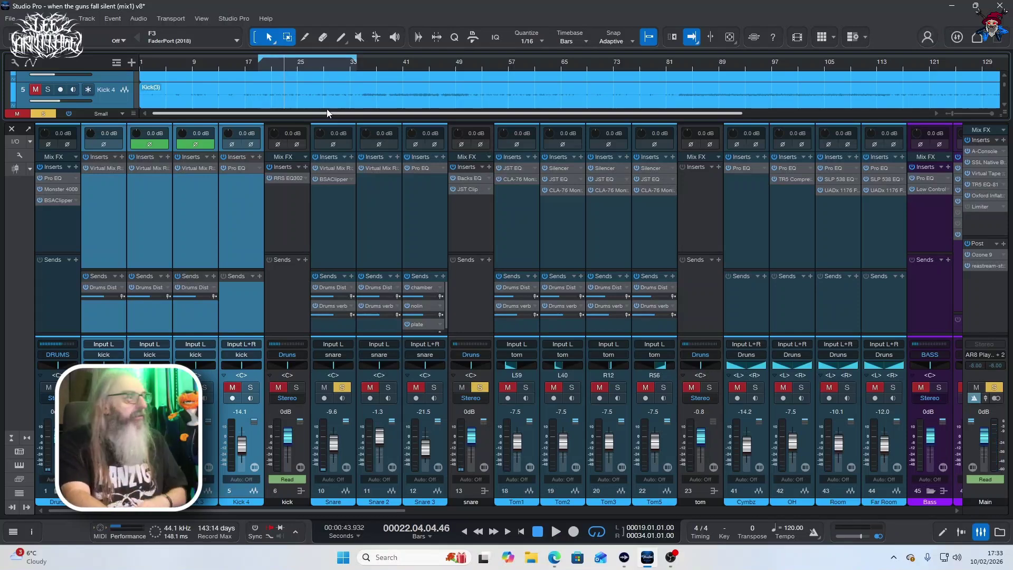
- Open the Virtual Mix Rack on Snare and compare the sound with the whole rack bypassed and active
double_click(332, 167)
click(395, 510)
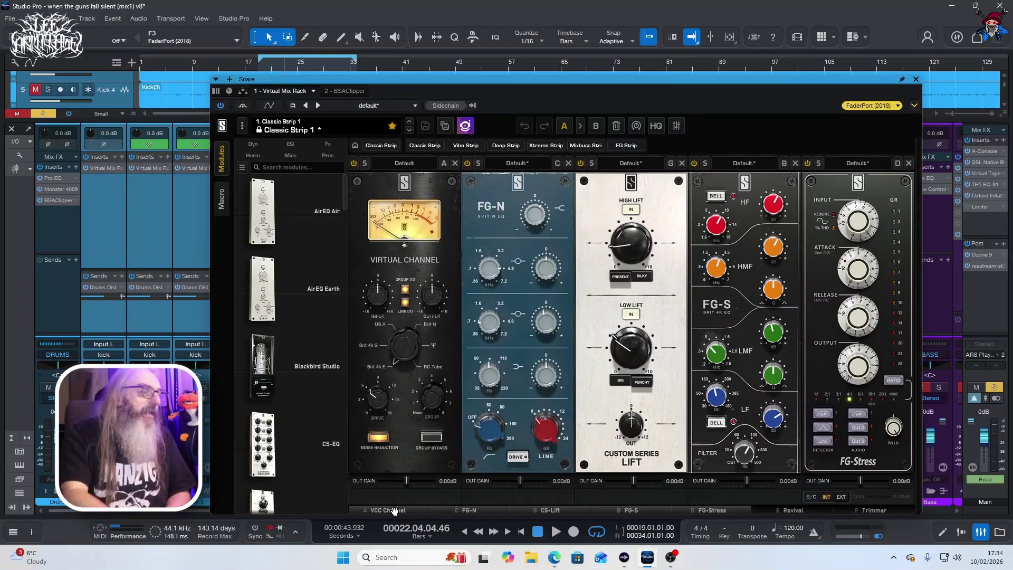
click(241, 108)
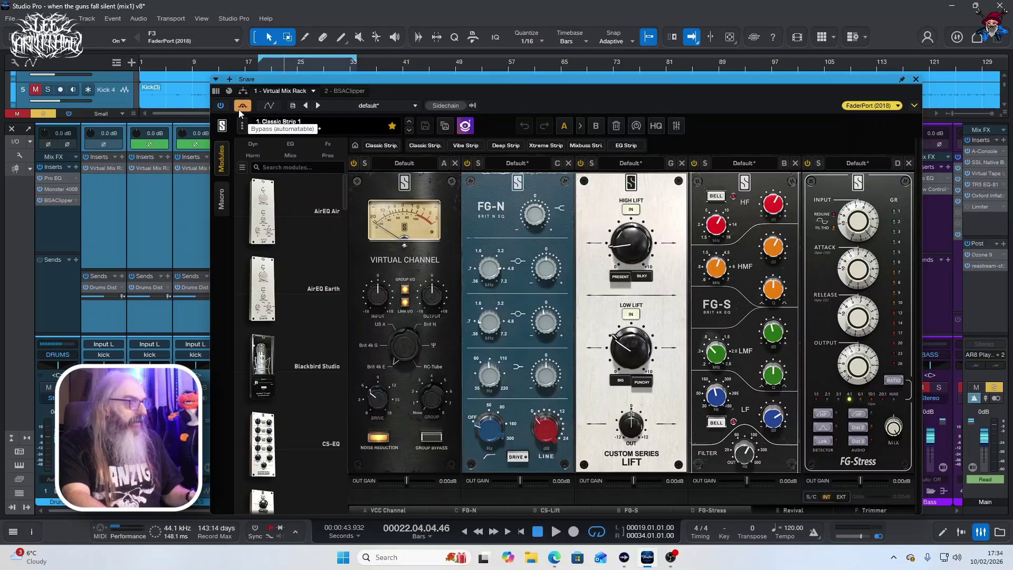
key(space)
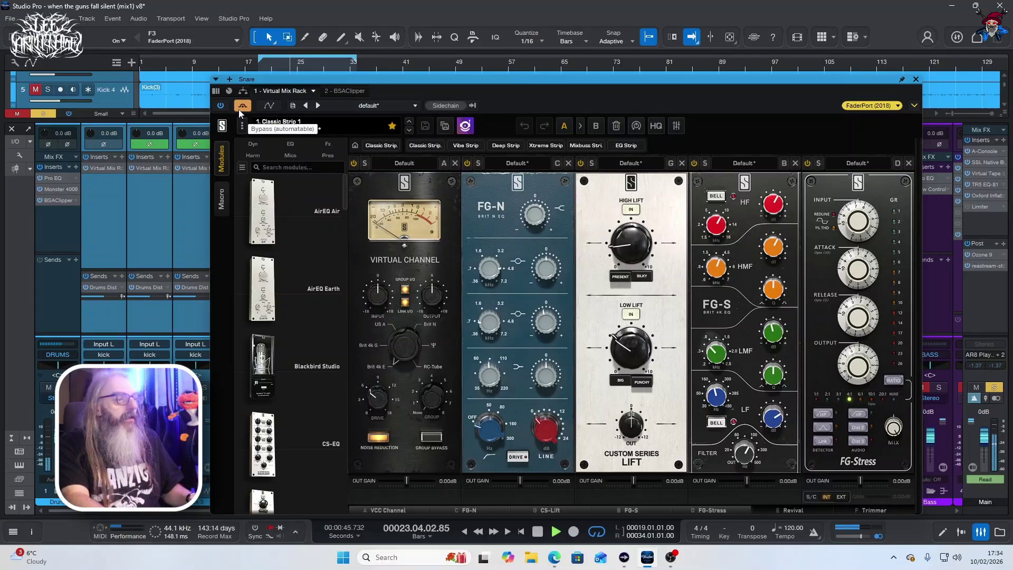
key(space)
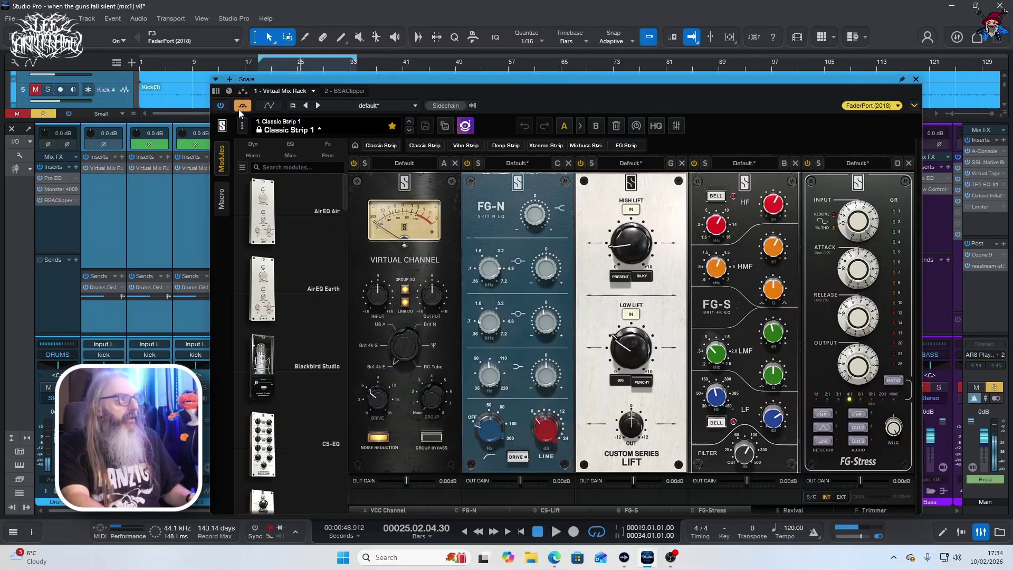
click(241, 107)
key(space)
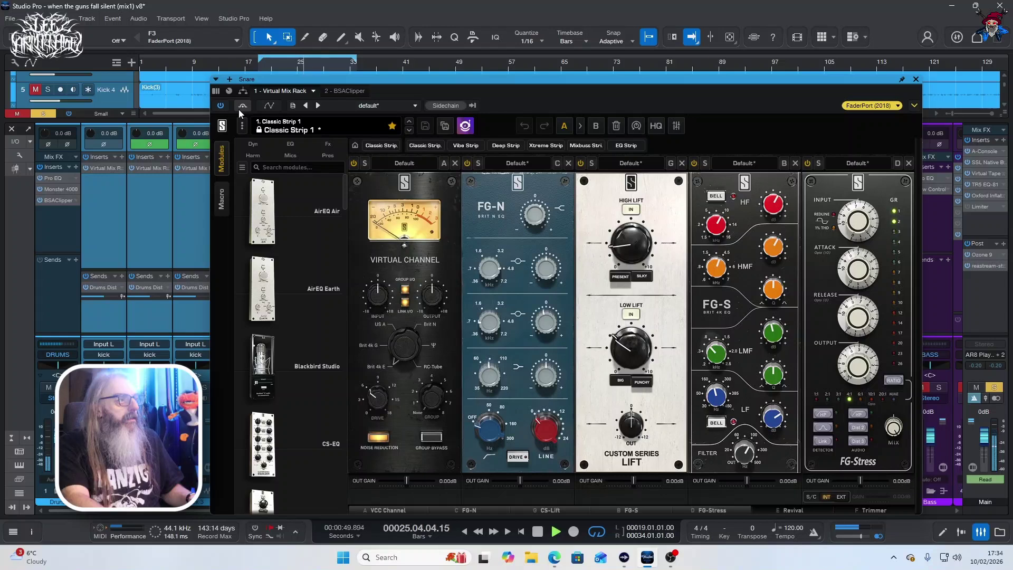
key(space)
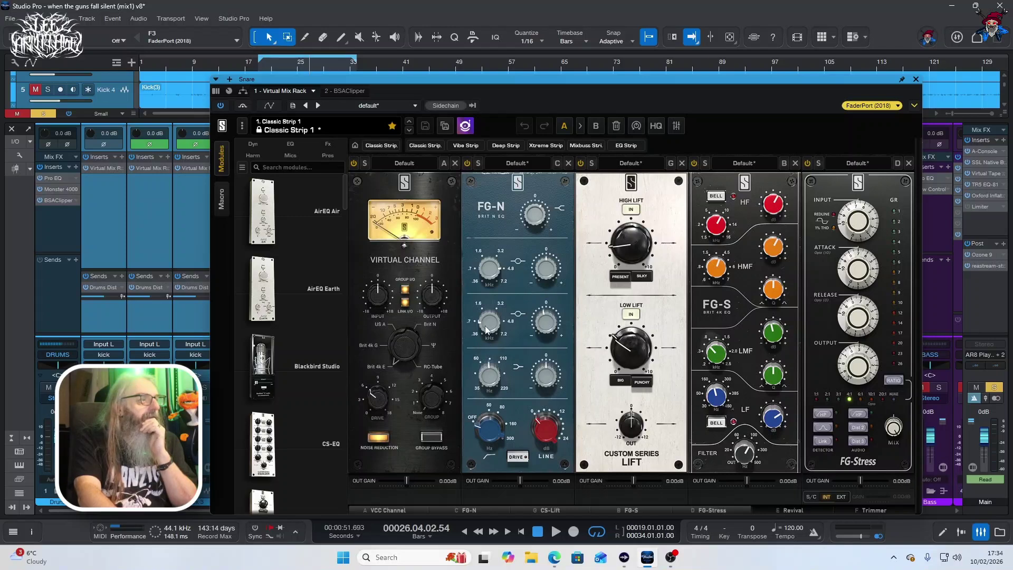
- Examine the Snare rack's EQ modules and audition the snare with the FG-Stress compressor switched off and on
scroll(541, 327, down, 2)
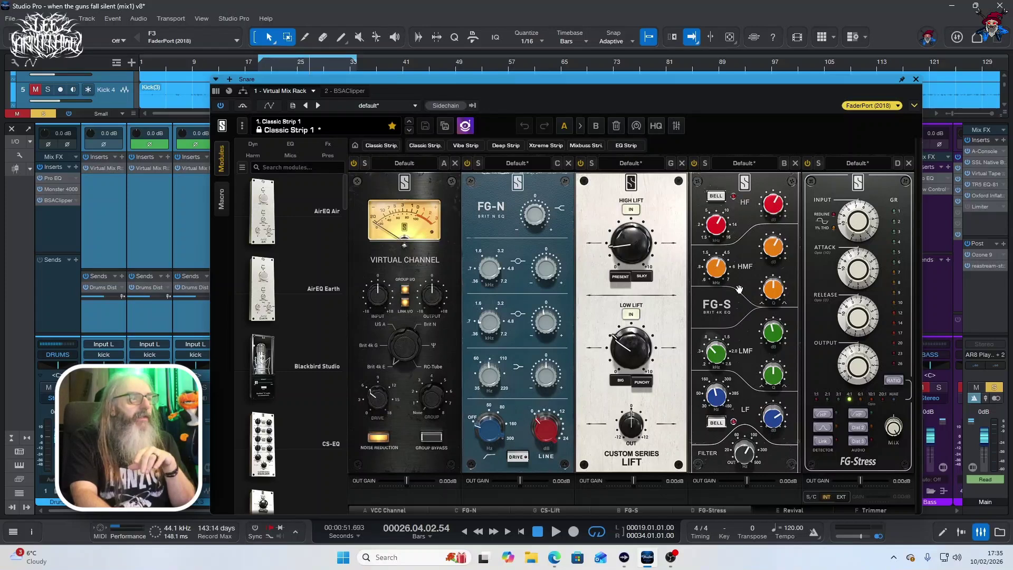
mouse_move(721, 276)
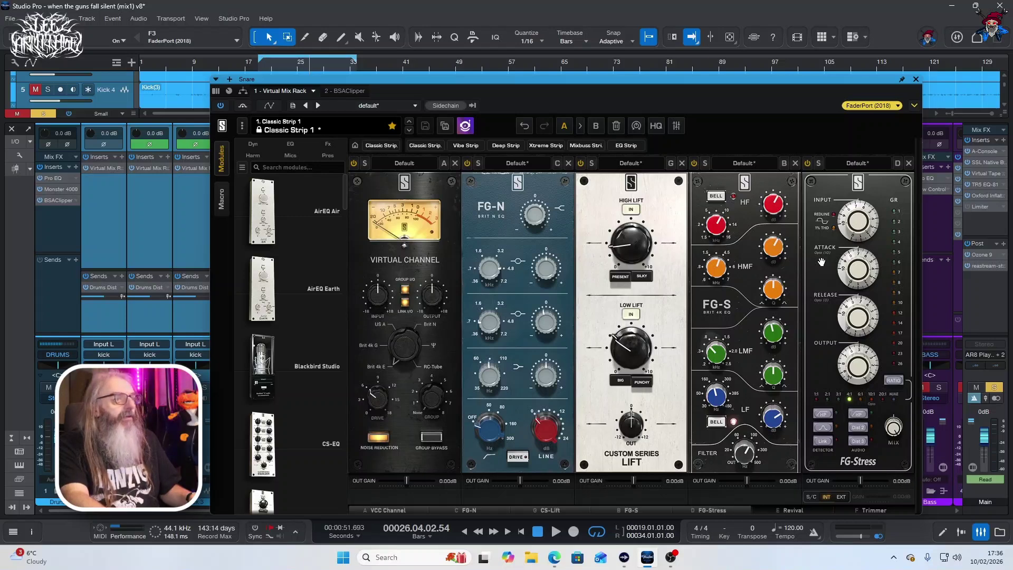
key(space)
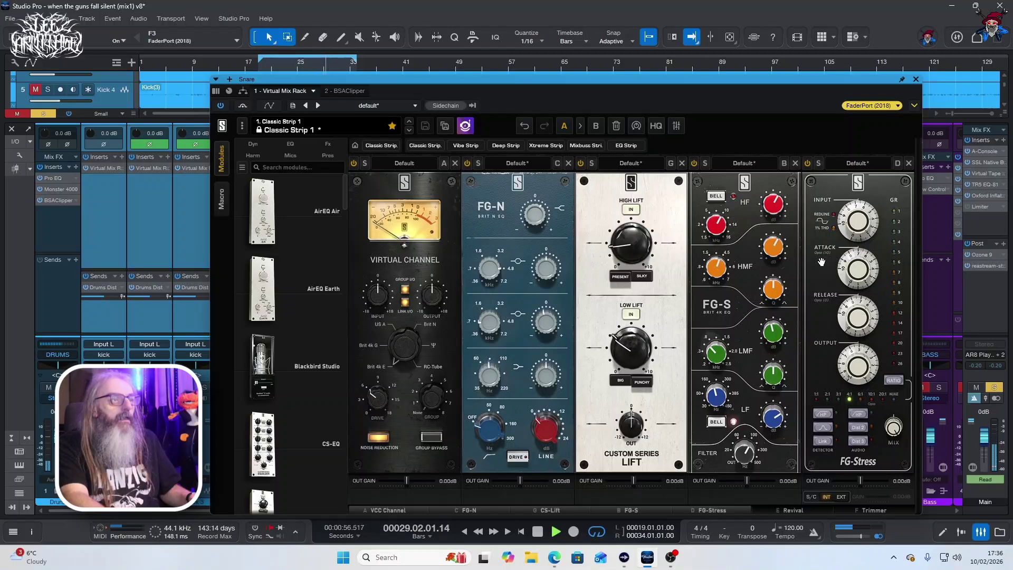
key(space)
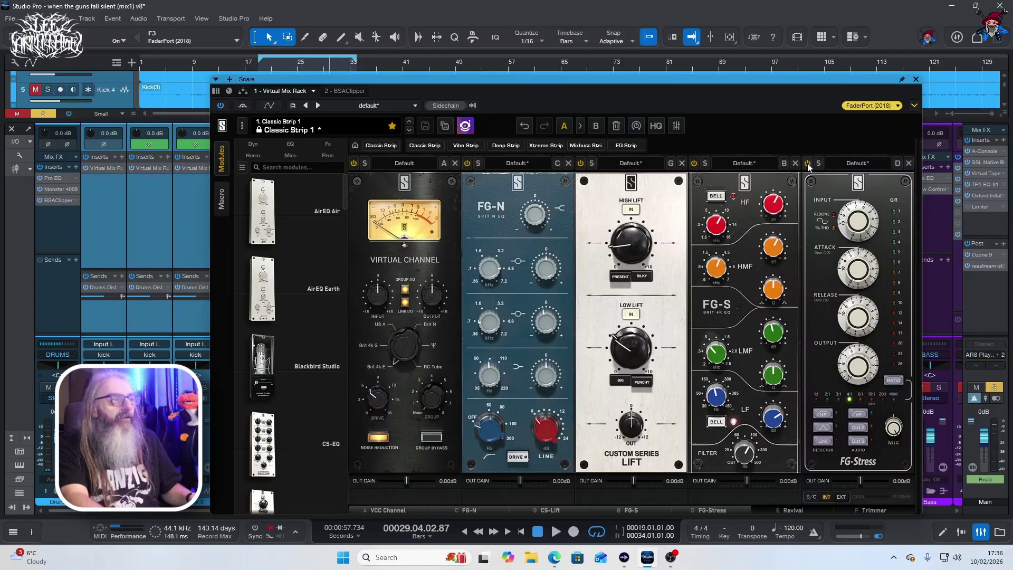
key(space)
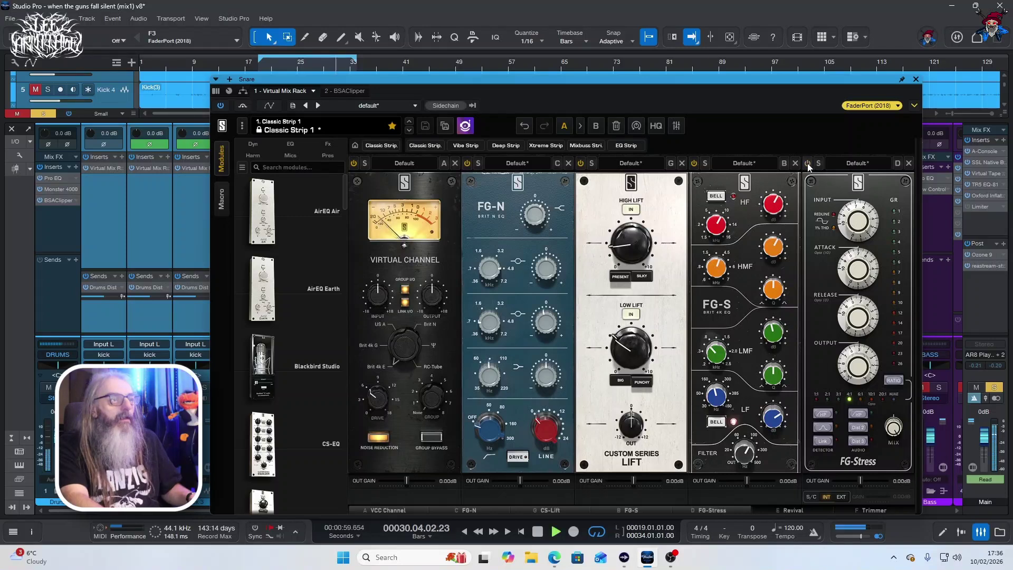
click(807, 163)
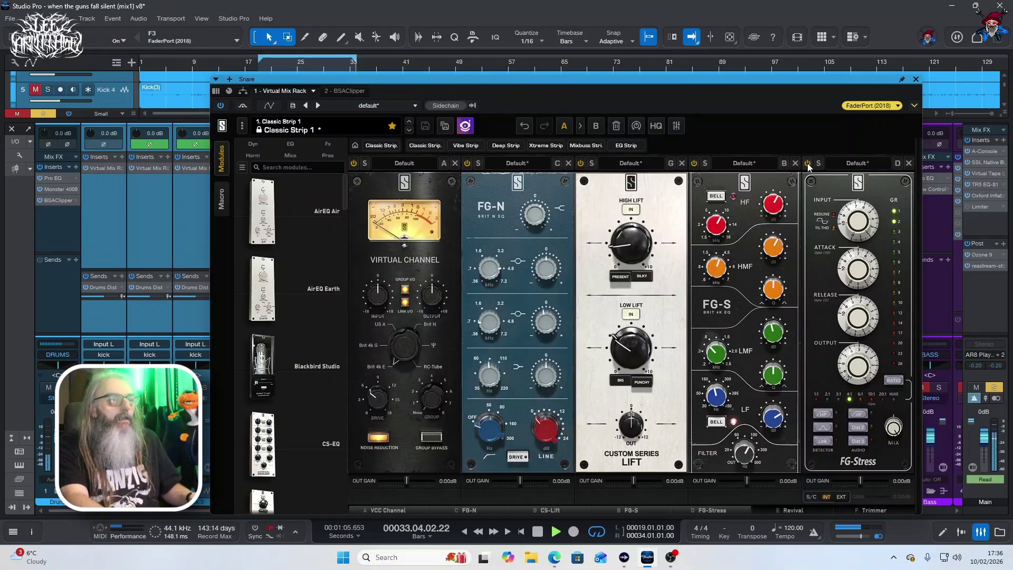
key(space)
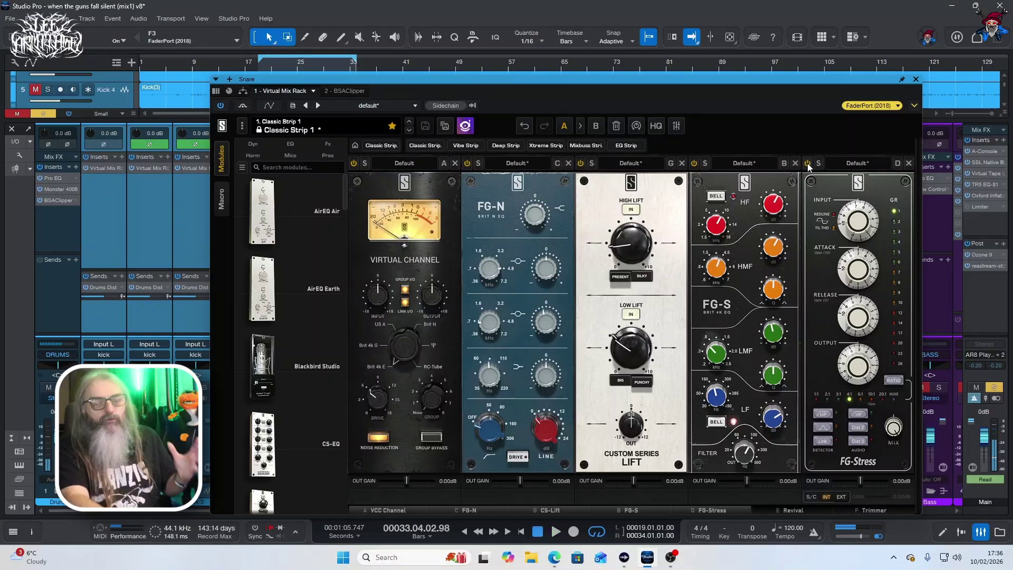
- Examine the Revival and Trimmer modules on Snare and close its Virtual Mix Rack
click(815, 510)
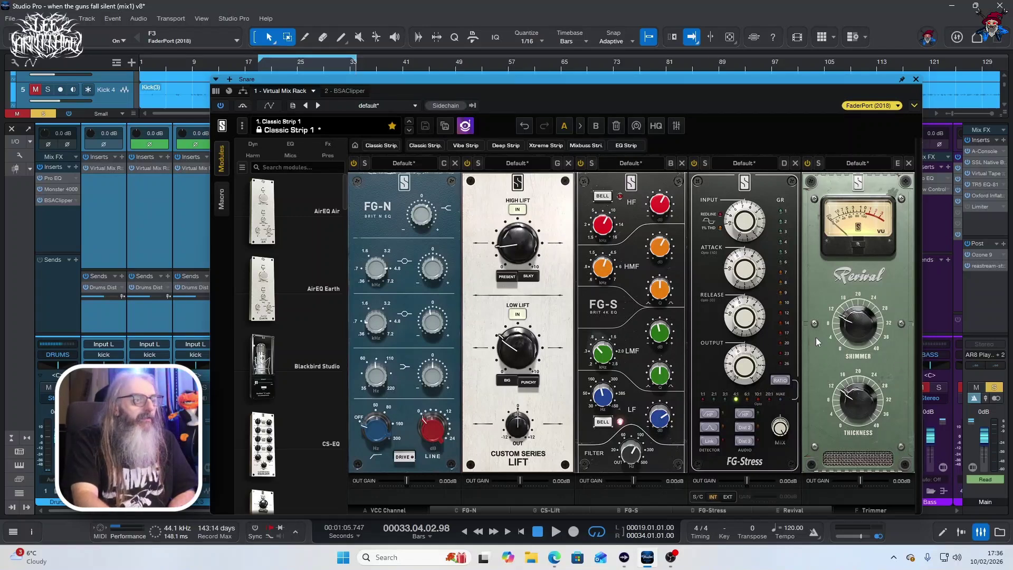
click(857, 510)
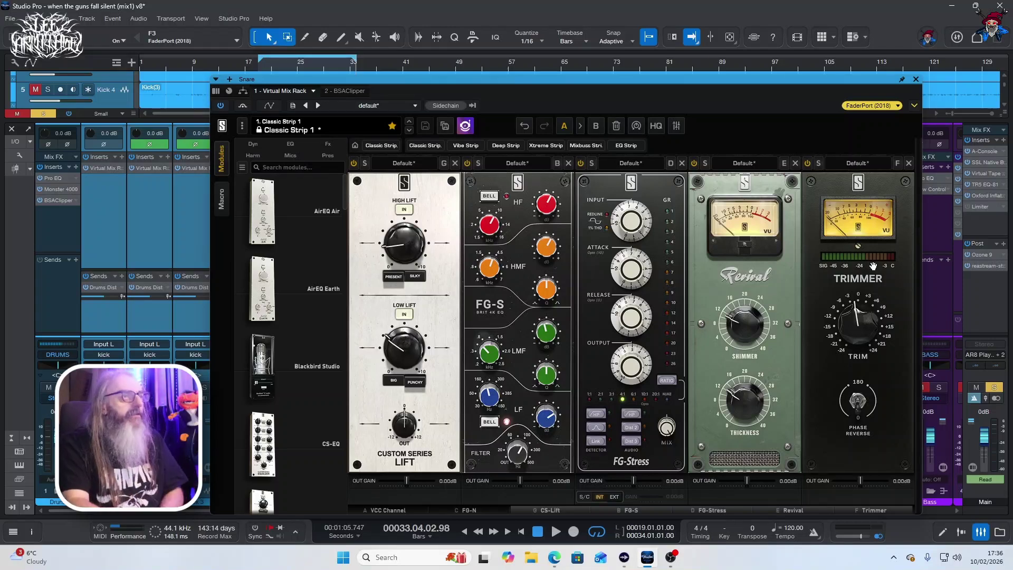
click(914, 79)
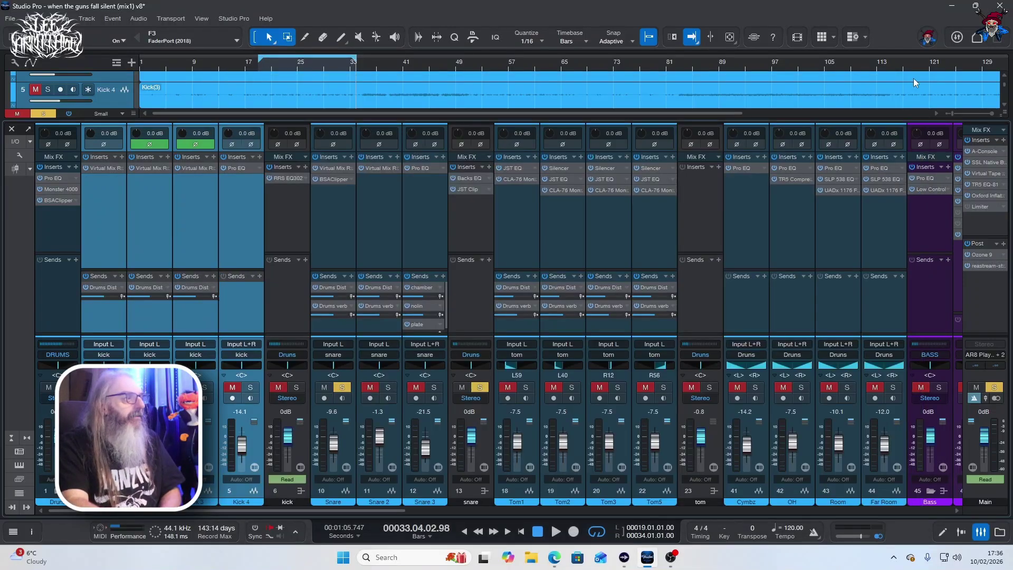
- Open the BSAClipper on Snare, watch its clipping meter during playback and close the plug-in
click(332, 180)
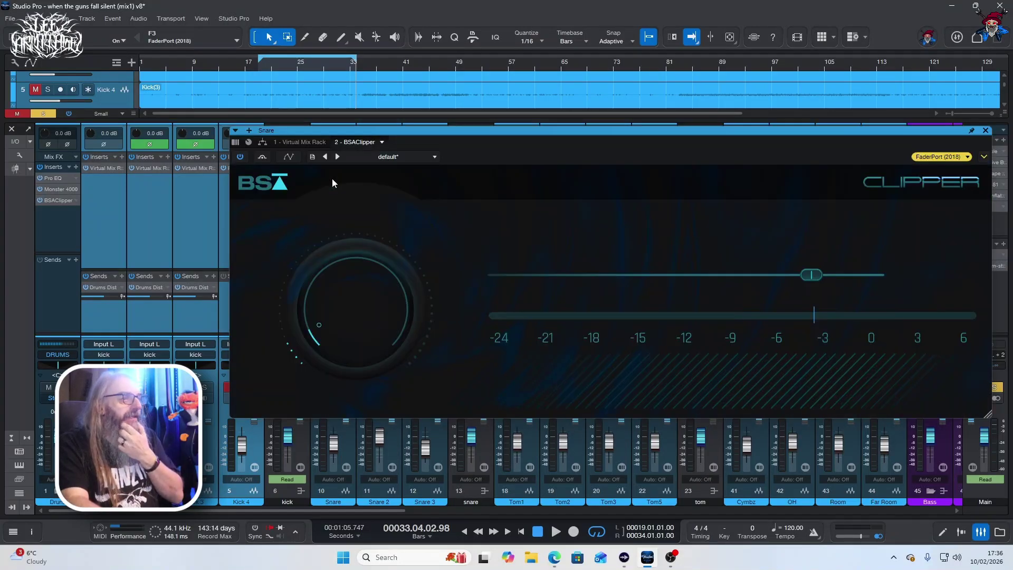
key(space)
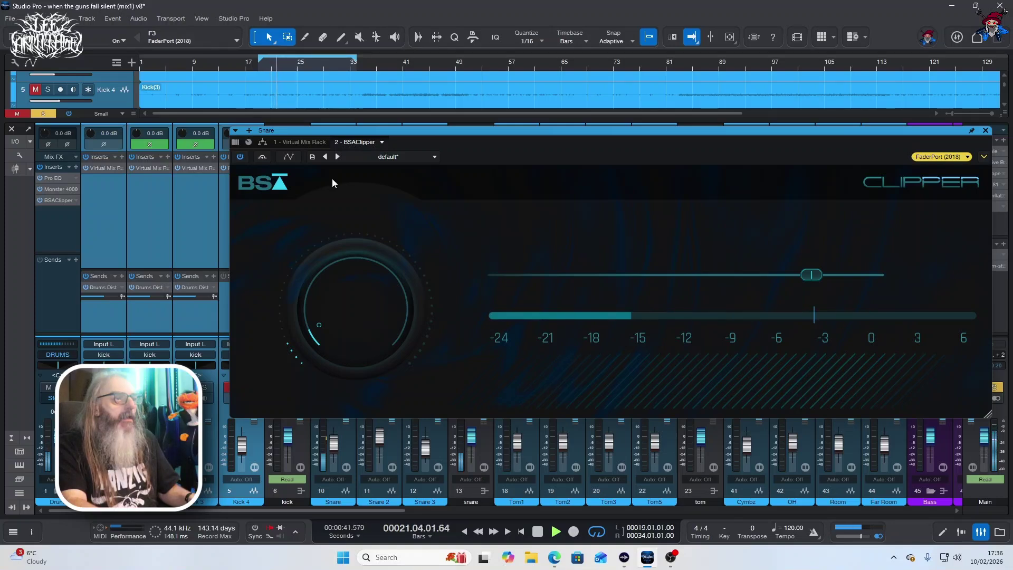
key(space)
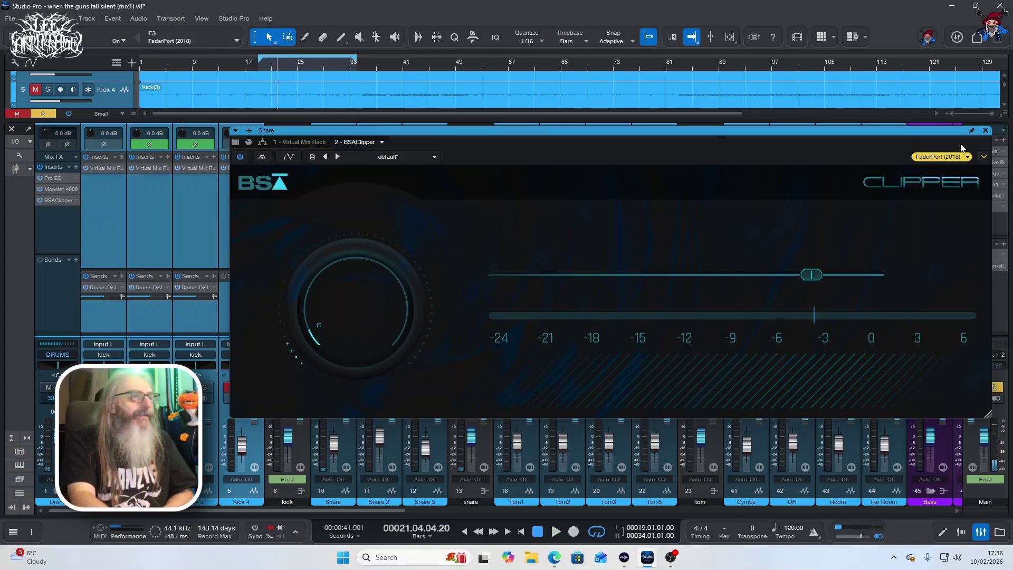
click(984, 131)
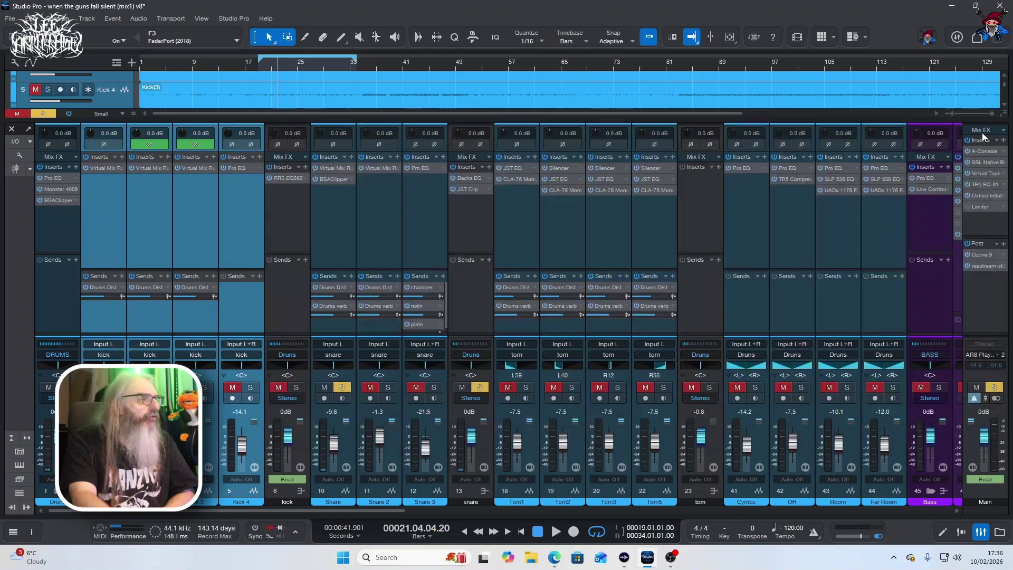
- Solo the Snare 2 channel, audition it and open its Virtual Mix Rack
click(376, 167)
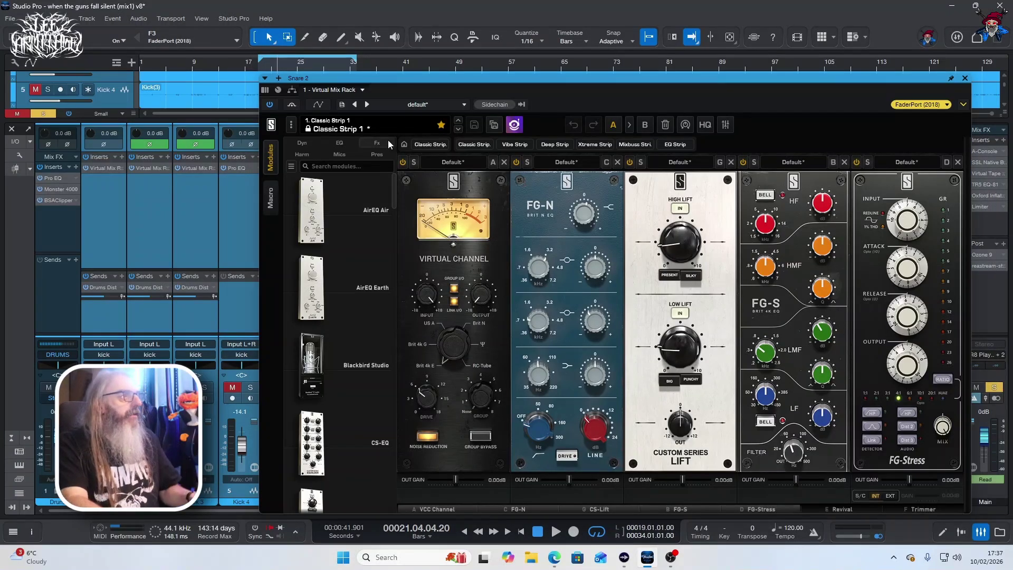
key(ctrl+w)
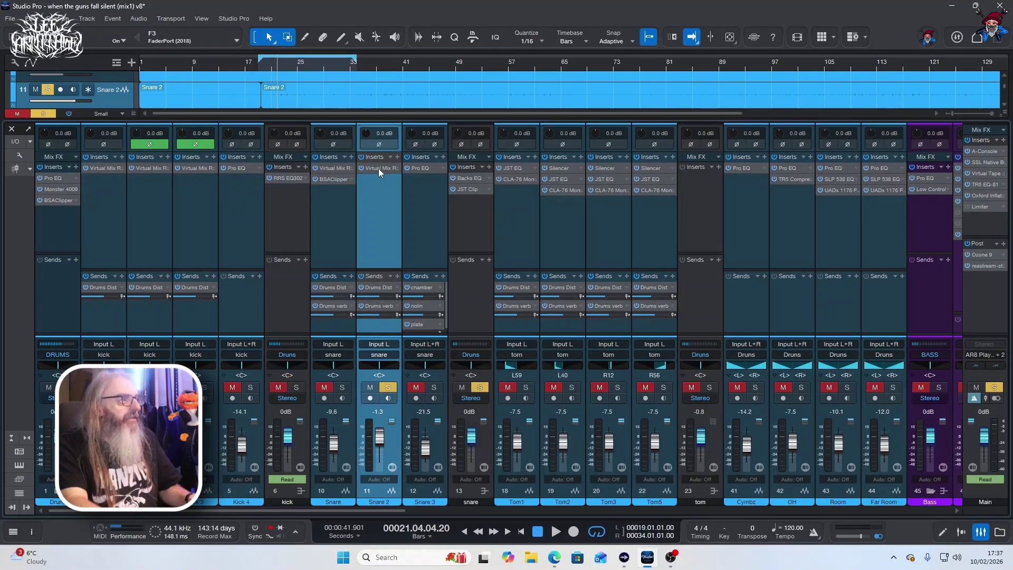
key(space)
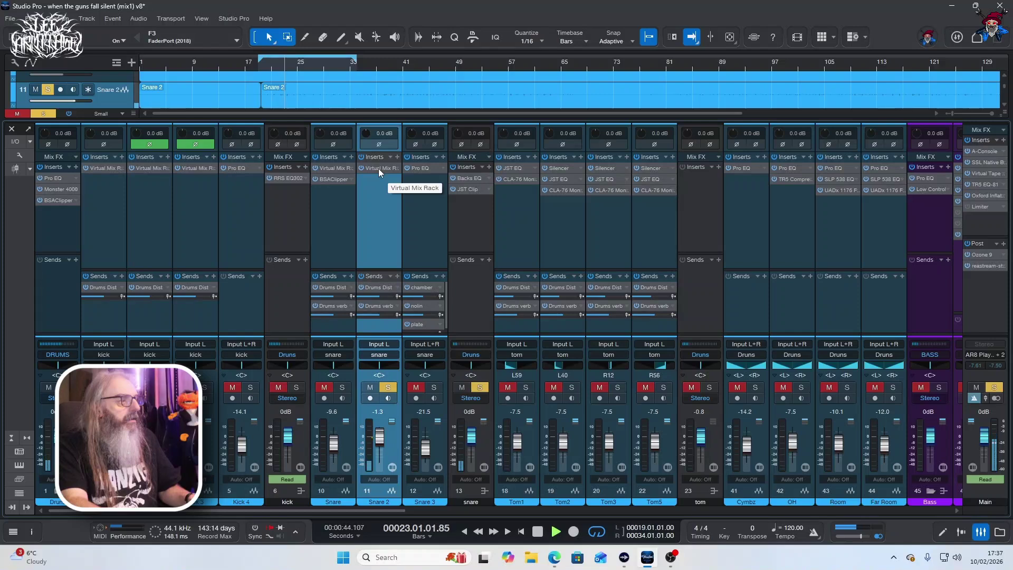
key(space)
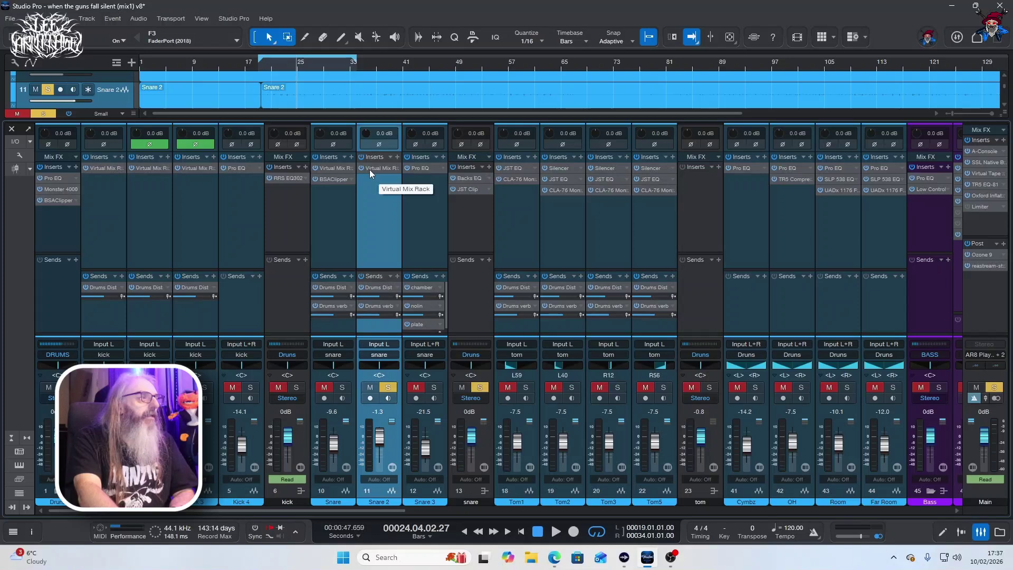
click(370, 169)
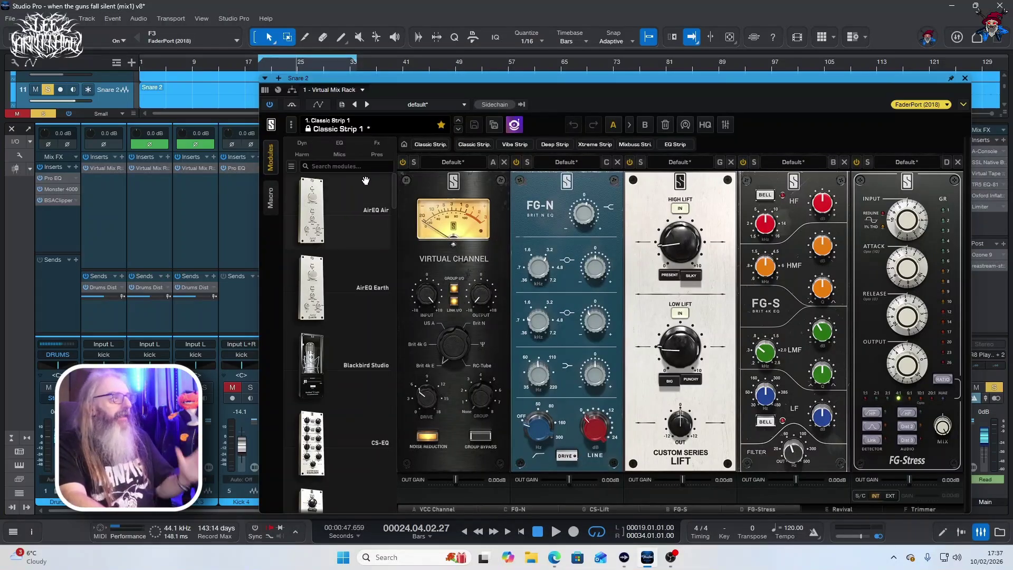
- Audition the Snare 2 channel with its Virtual Mix Rack bypassed and engaged
click(290, 104)
key(space)
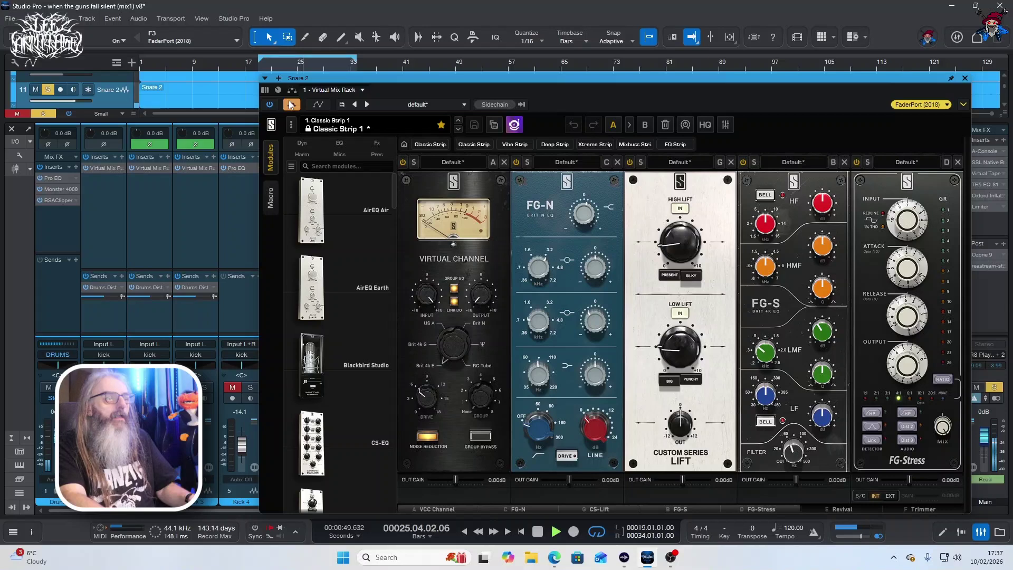
key(space)
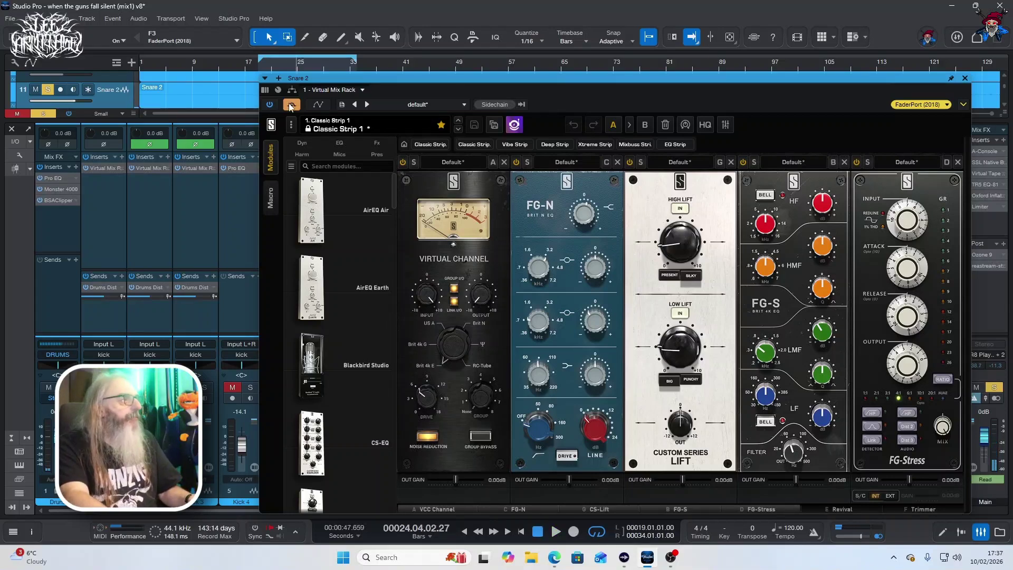
click(290, 106)
key(space)
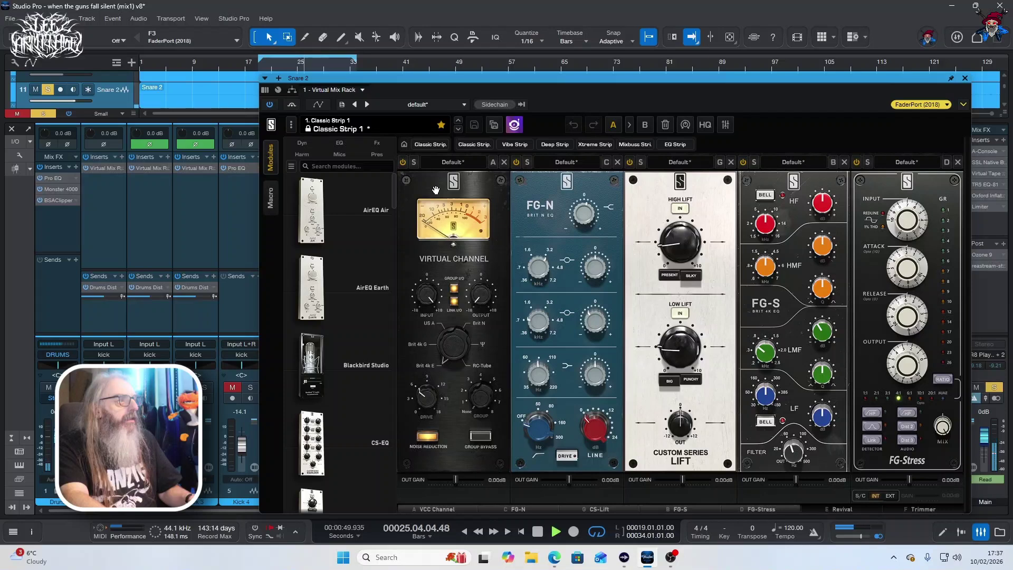
key(space)
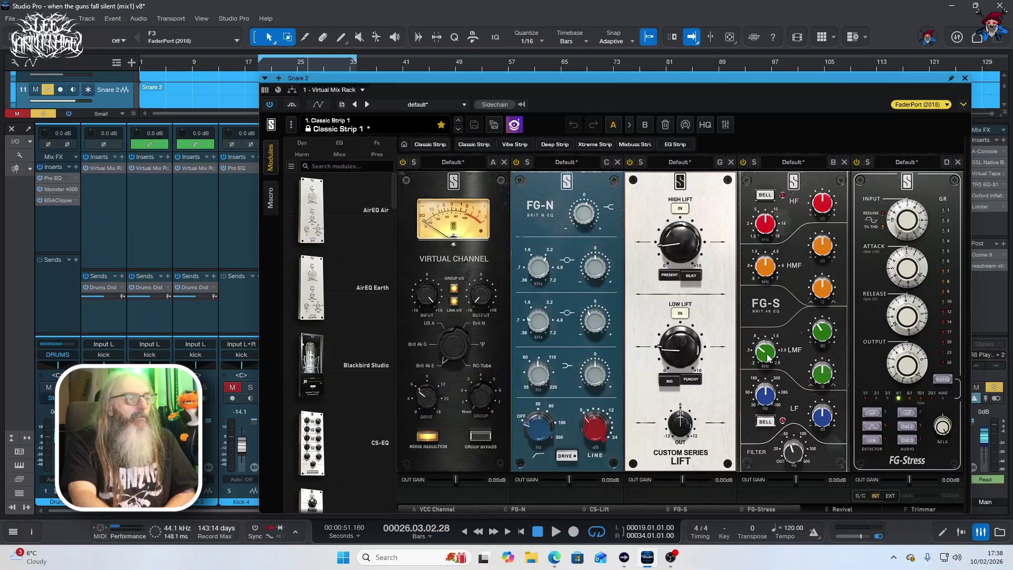
- Examine the FG-S, FG-Stress, Revival and Trimmer modules on Snare 2, playing the snare briefly, and close its Virtual Mix Rack
mouse_move(769, 358)
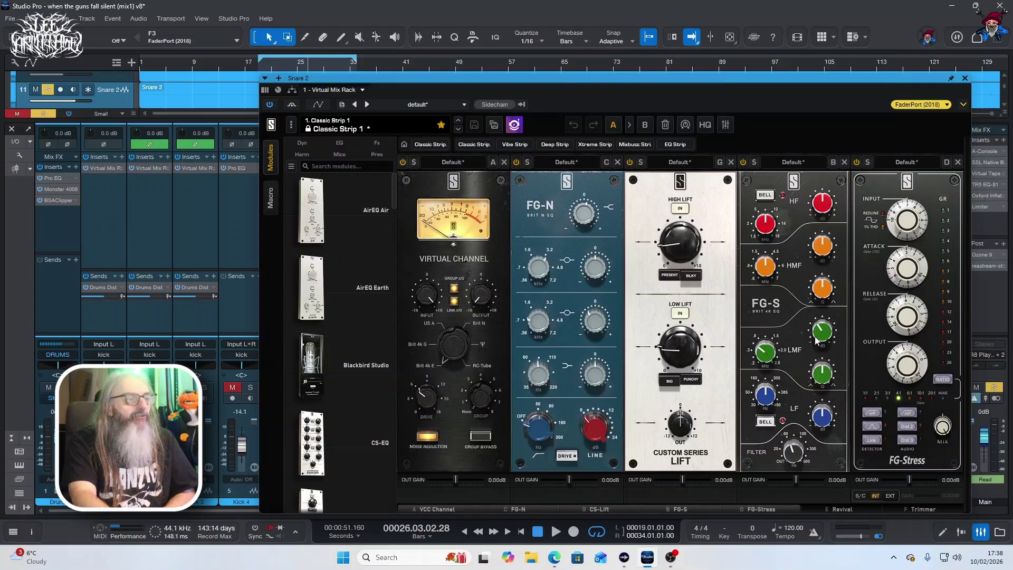
mouse_move(792, 454)
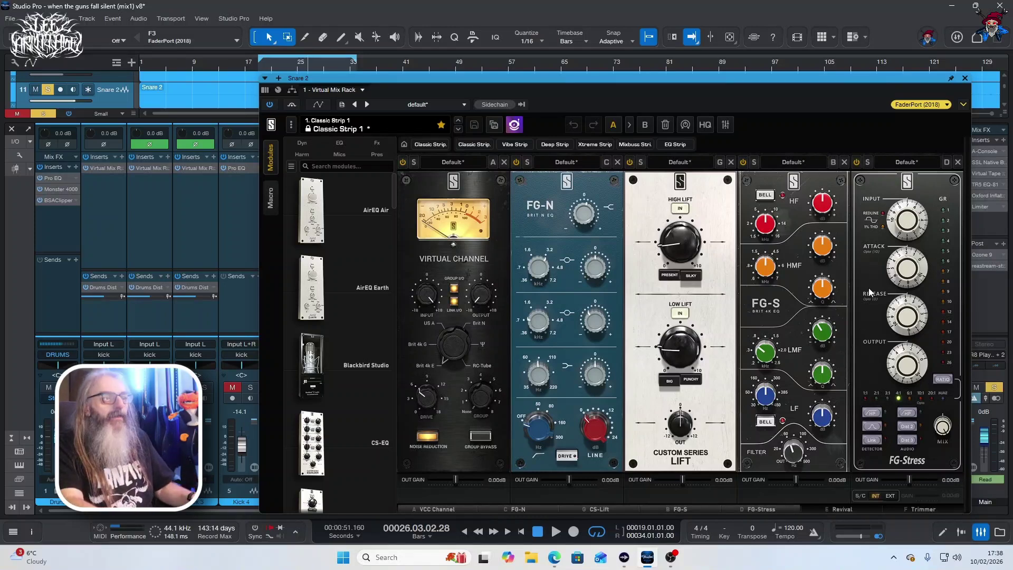
key(space)
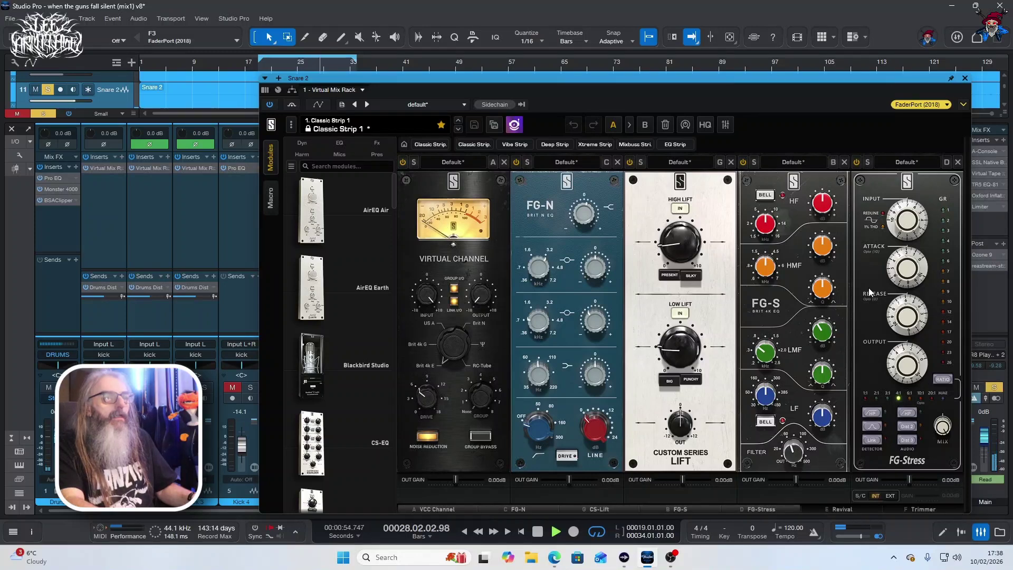
key(space)
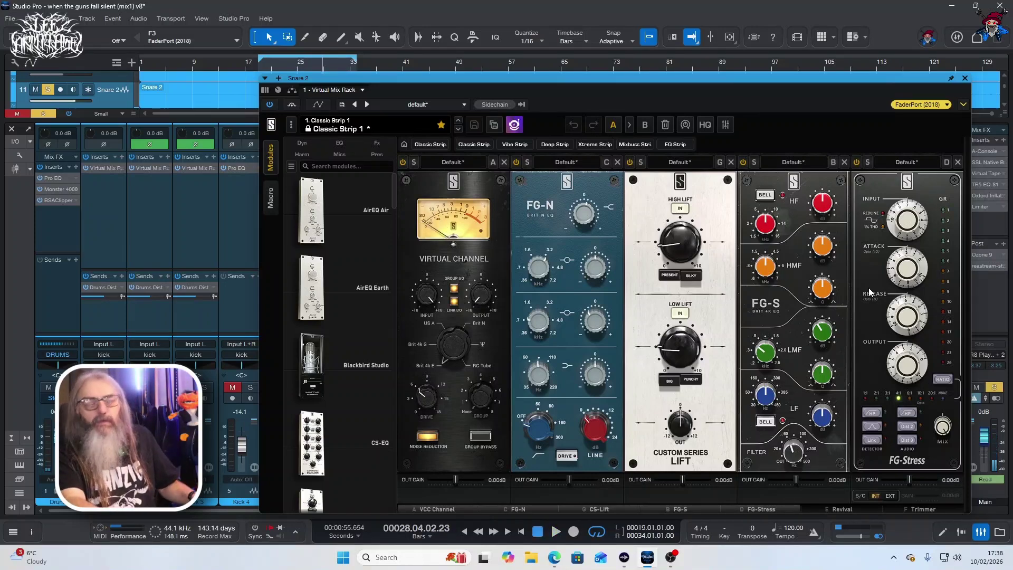
click(843, 509)
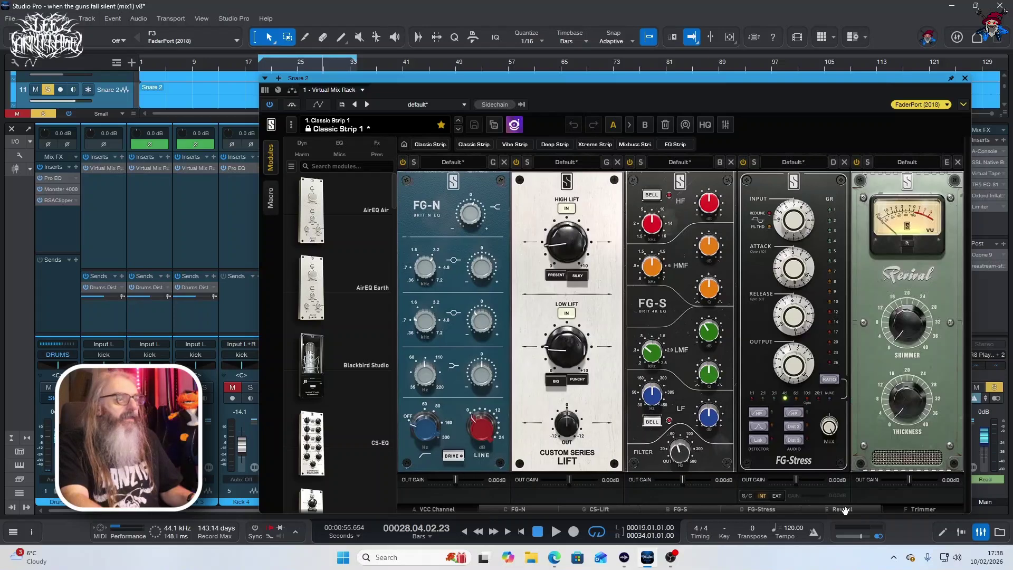
click(908, 509)
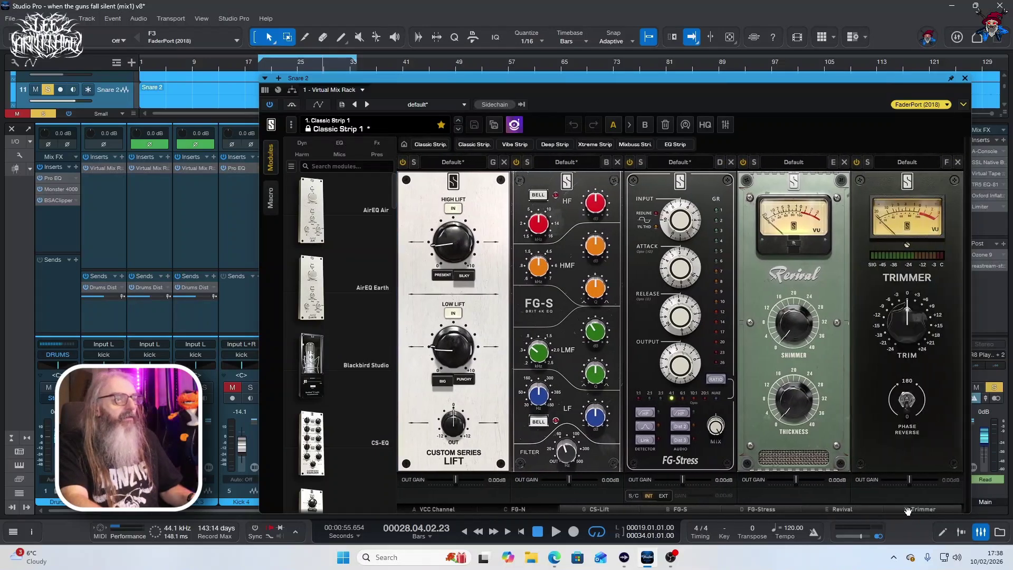
click(965, 78)
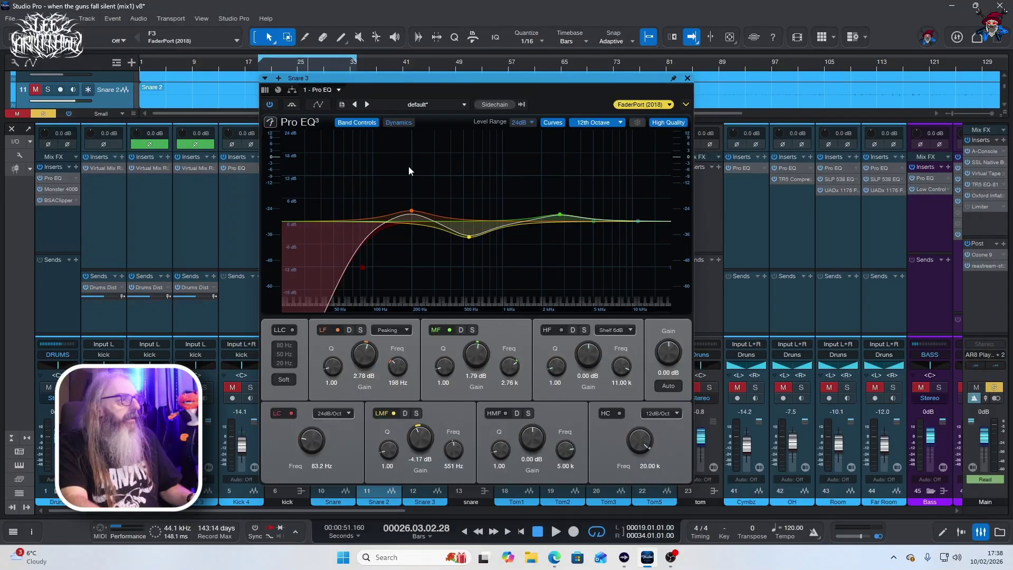
- Audition Snare 3 with its Pro EQ active and bypassed, and close the EQ window
drag(461, 82, 492, 69)
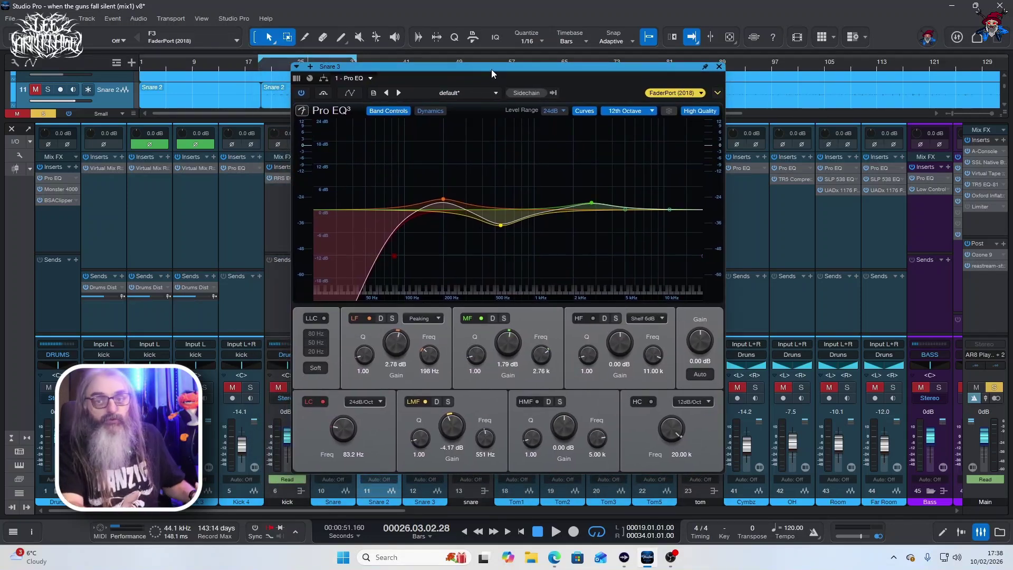
key(space)
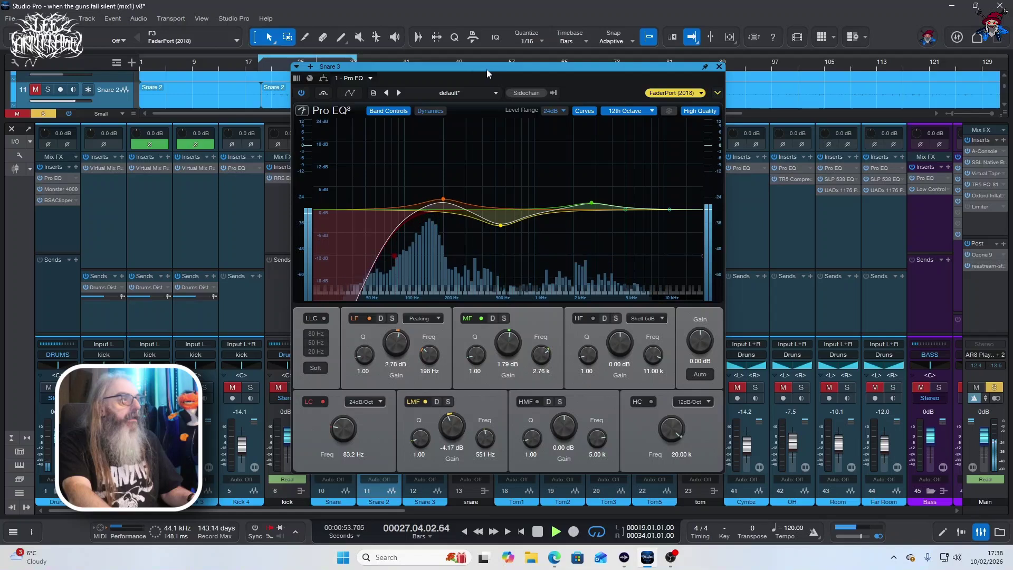
key(space)
click(319, 92)
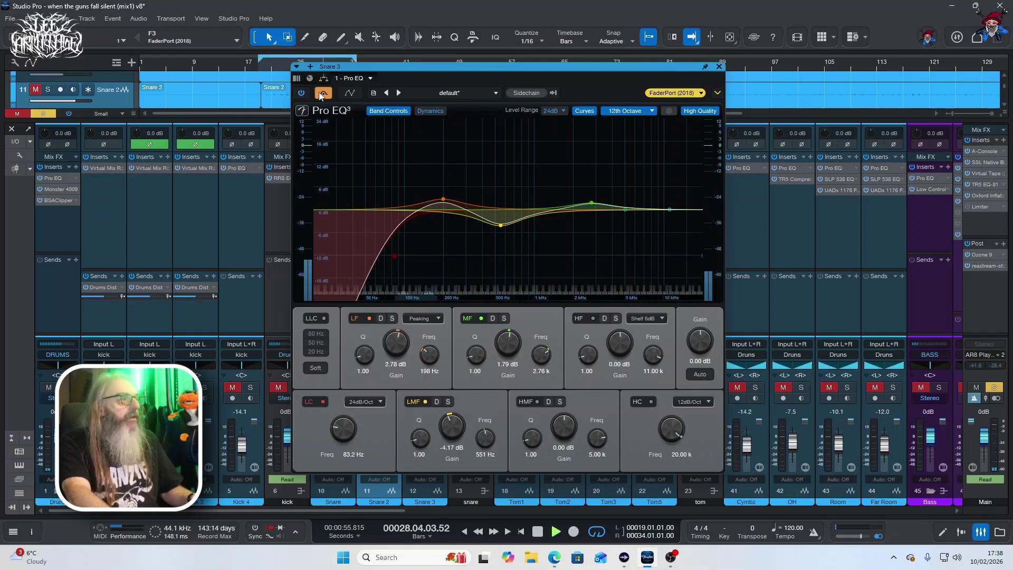
key(space)
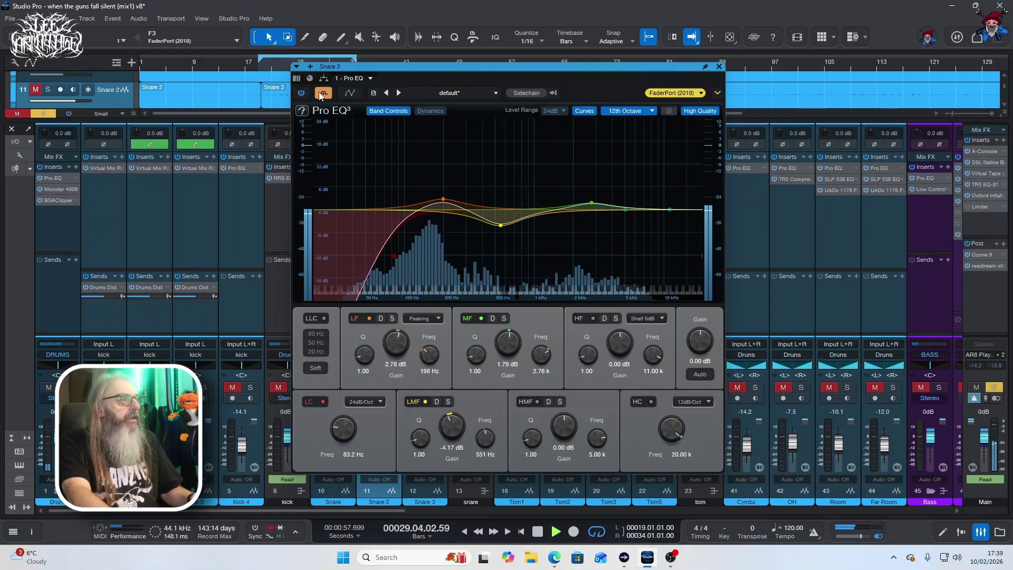
click(319, 95)
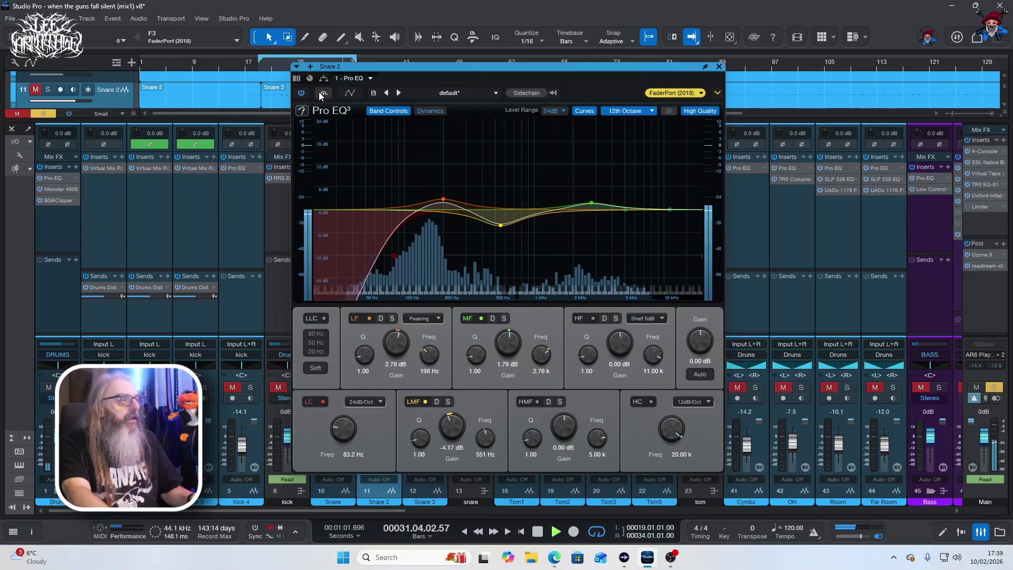
key(space)
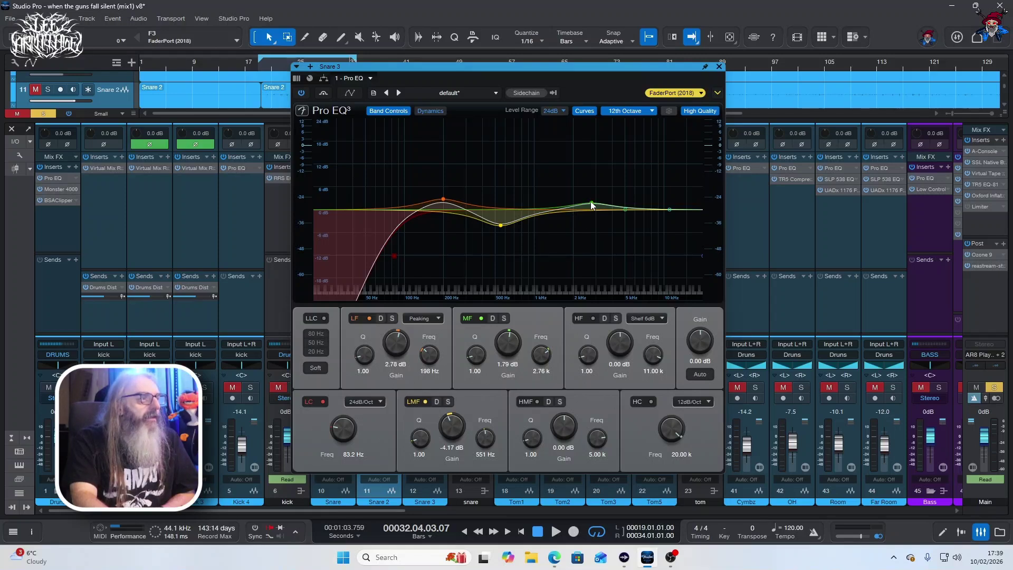
click(719, 66)
- Solo the Snare and Snare 2 channels alongside Snare 3 and audition all three snares together
click(342, 387)
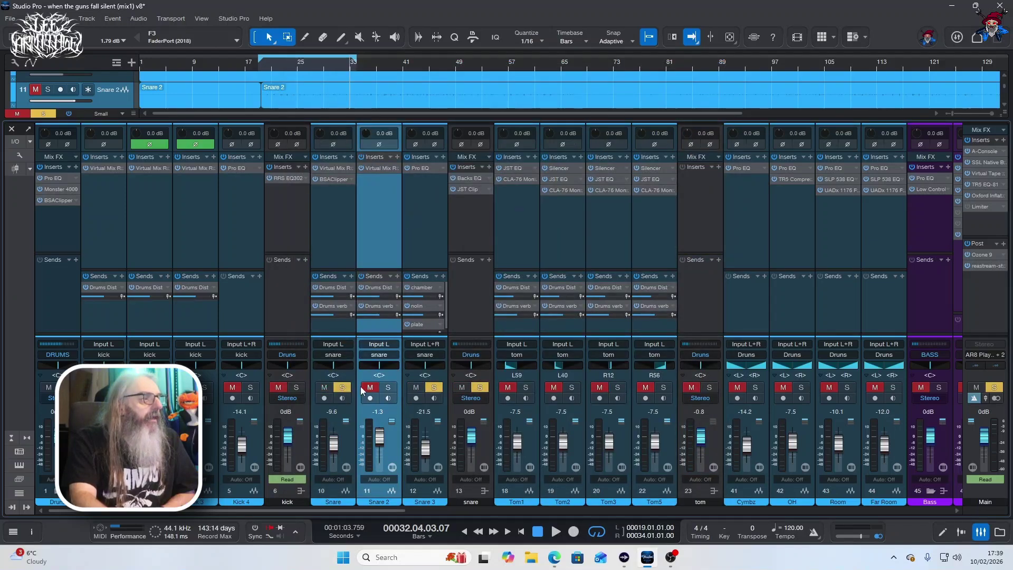
click(384, 388)
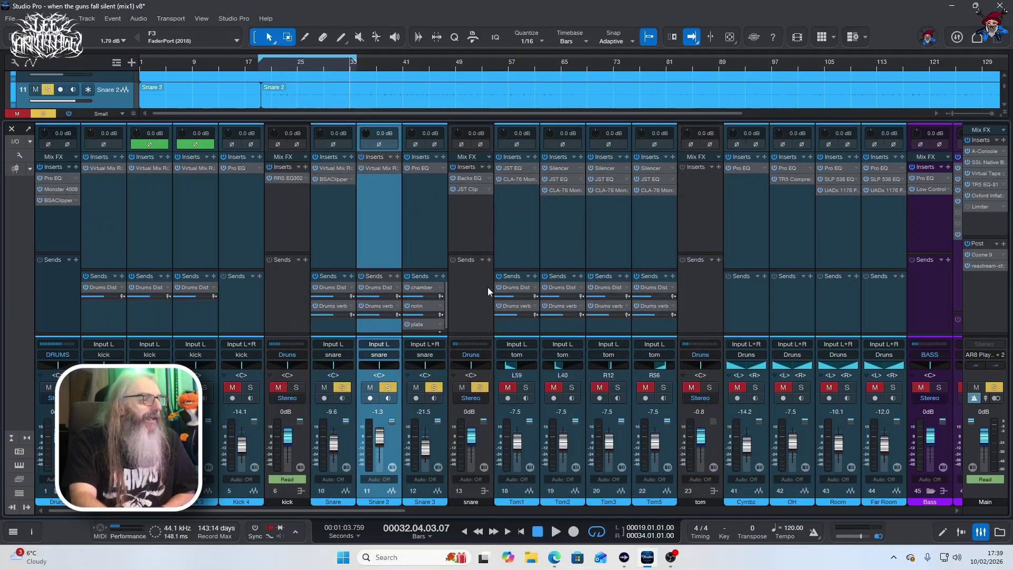
key(space)
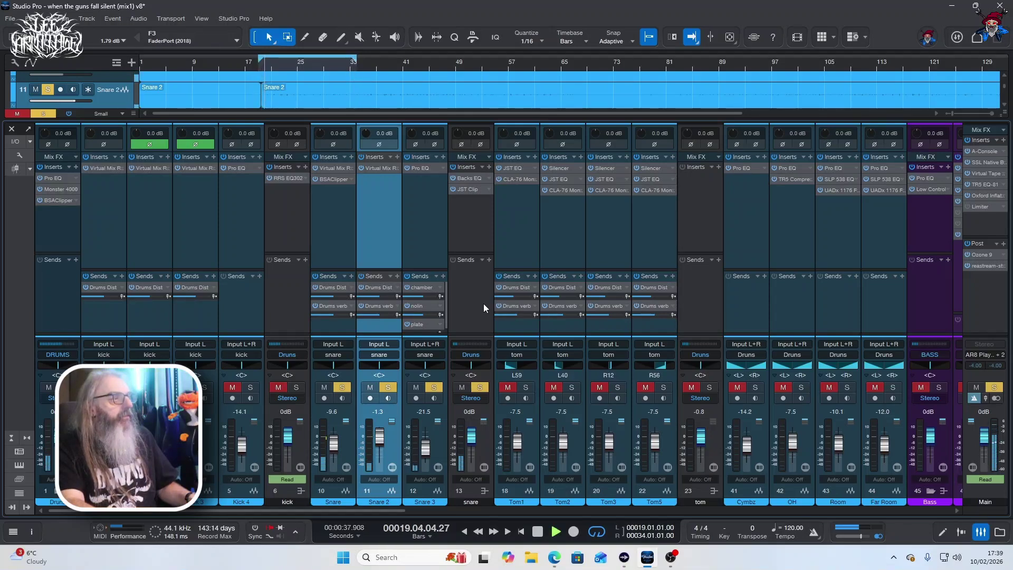
key(space)
- Examine the Backs EQ and JST Clip on the snare bus, audition the snares and close the plug-in window
click(469, 177)
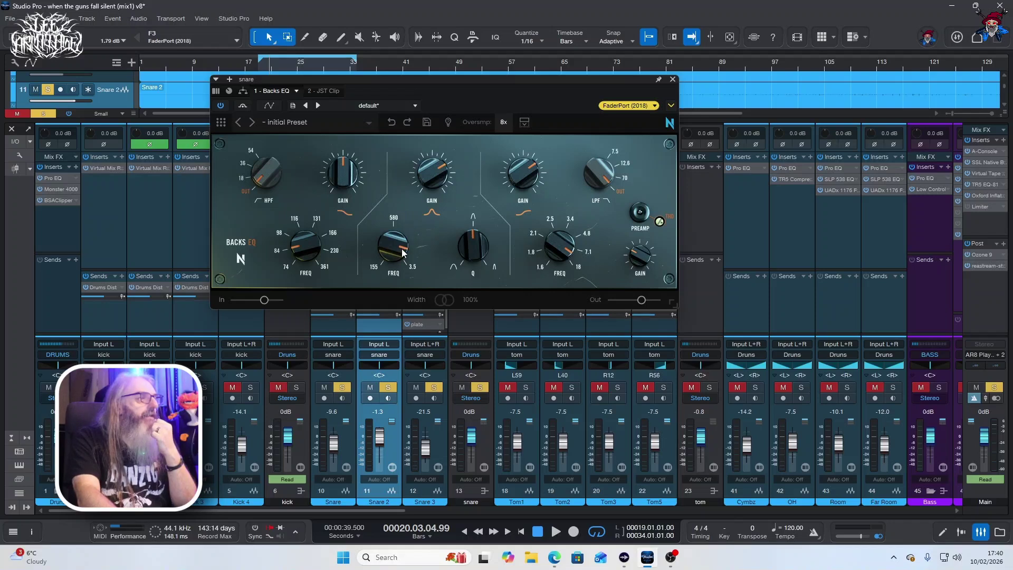
mouse_move(403, 253)
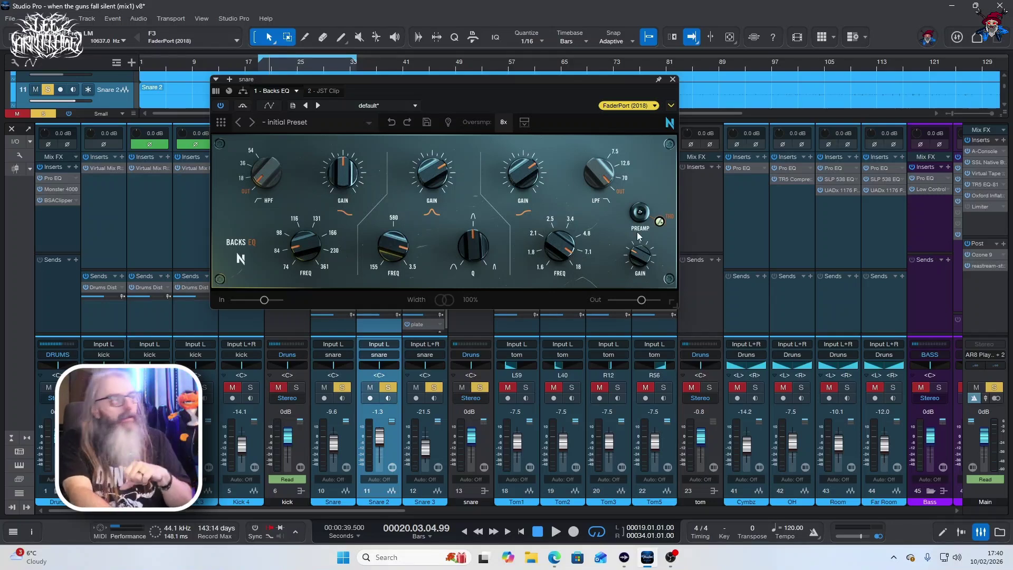
click(321, 92)
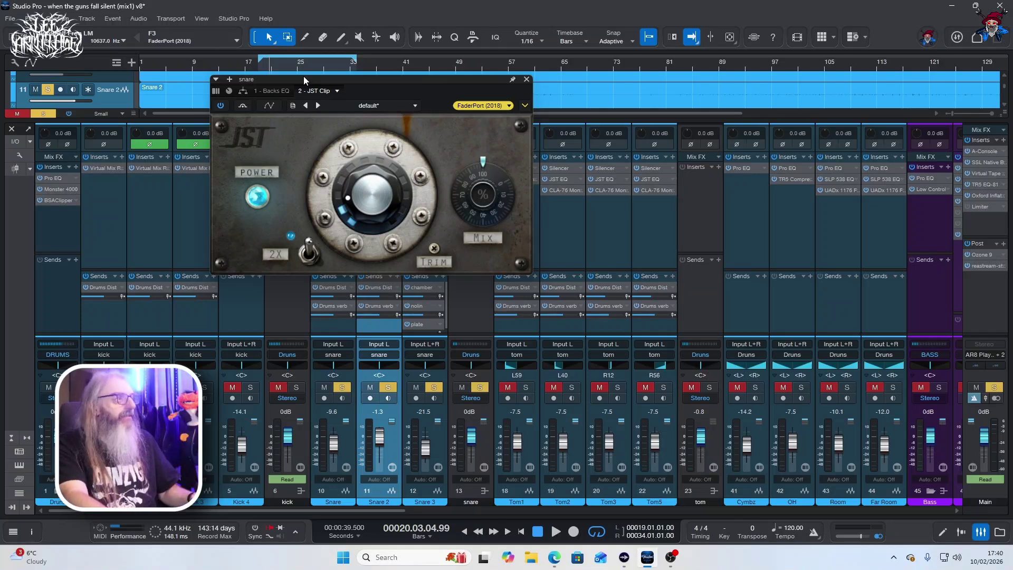
key(space)
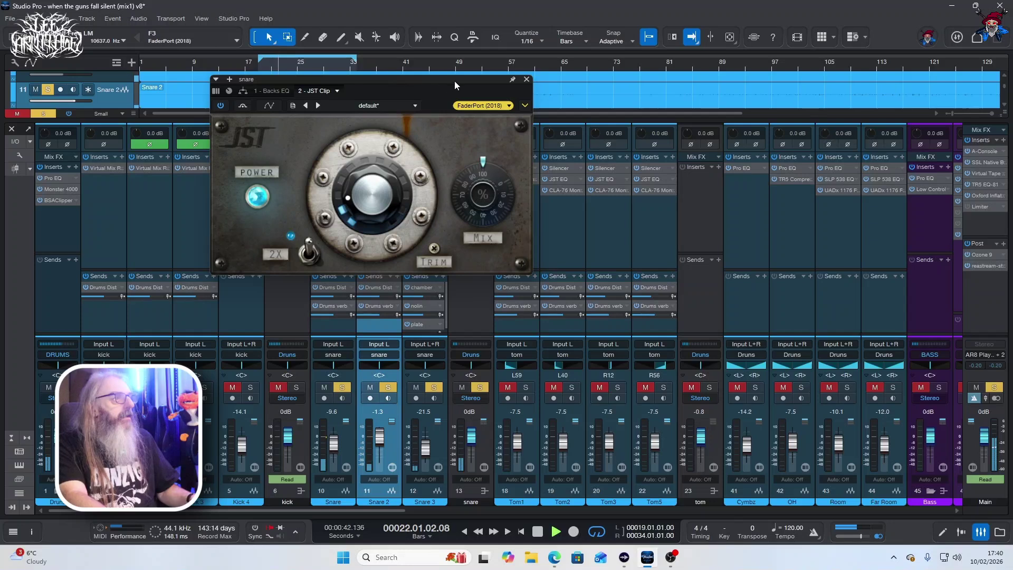
key(space)
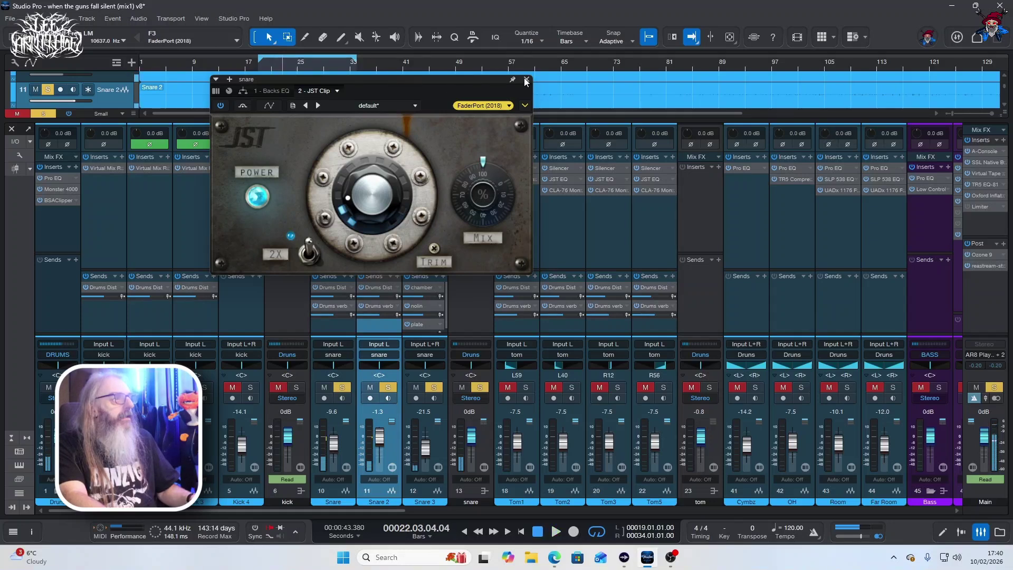
click(526, 80)
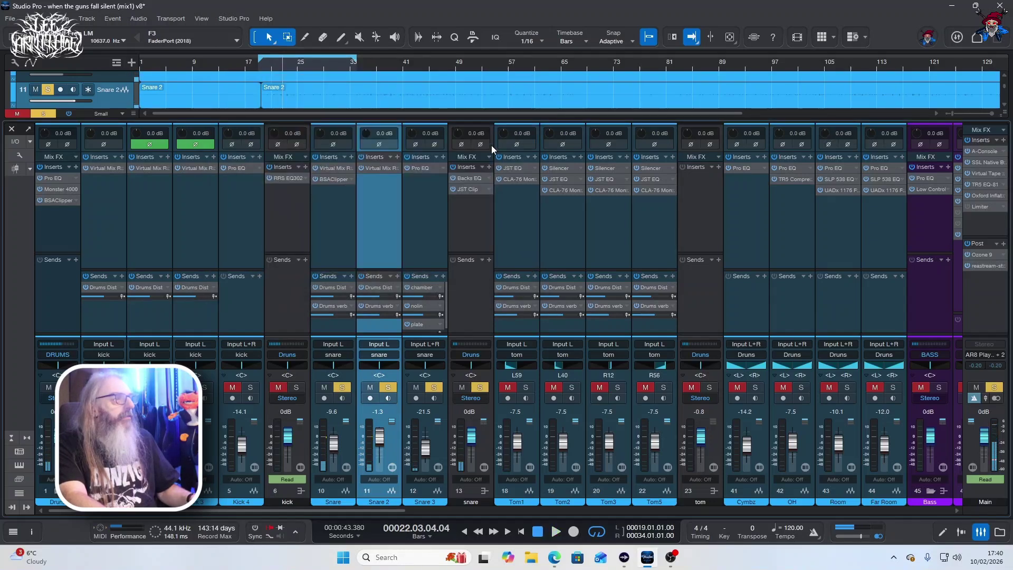
- Audition the combined snares with all of the snare bus inserts switched off and on again
key(space)
click(451, 166)
click(451, 167)
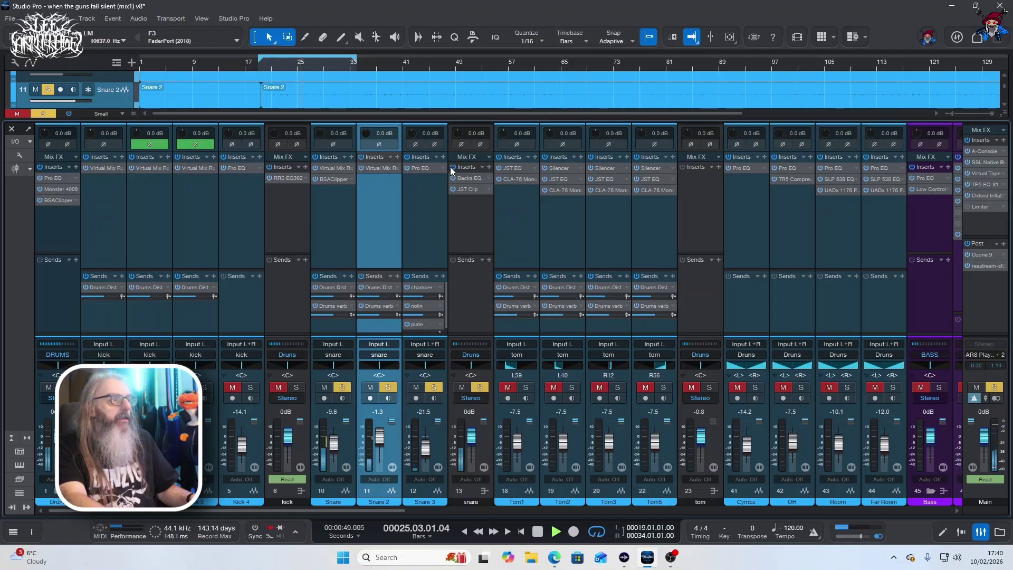
key(space)
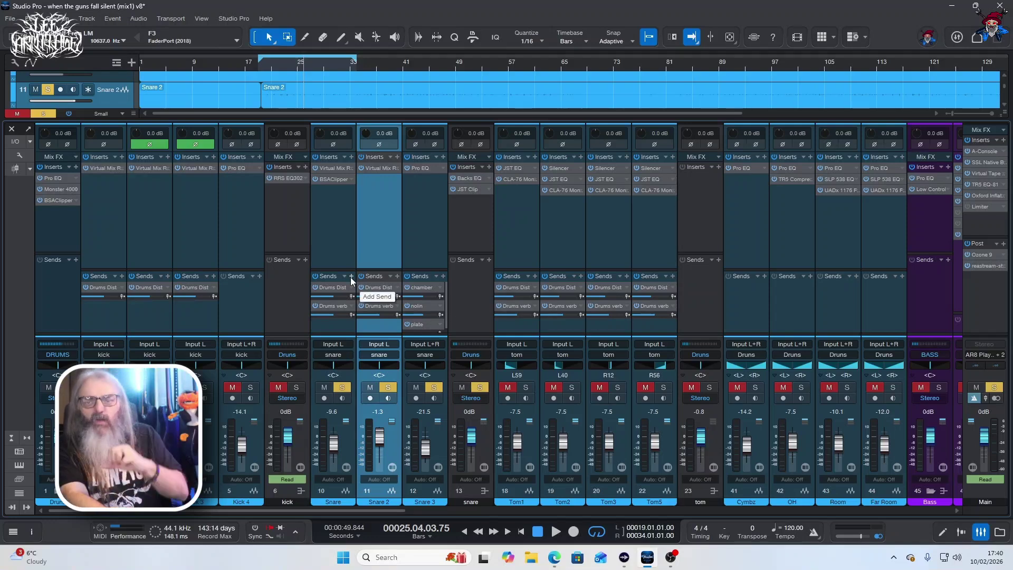
- Unsolo the snare channels, solo the tom bus and select the Tom1 channel
click(342, 387)
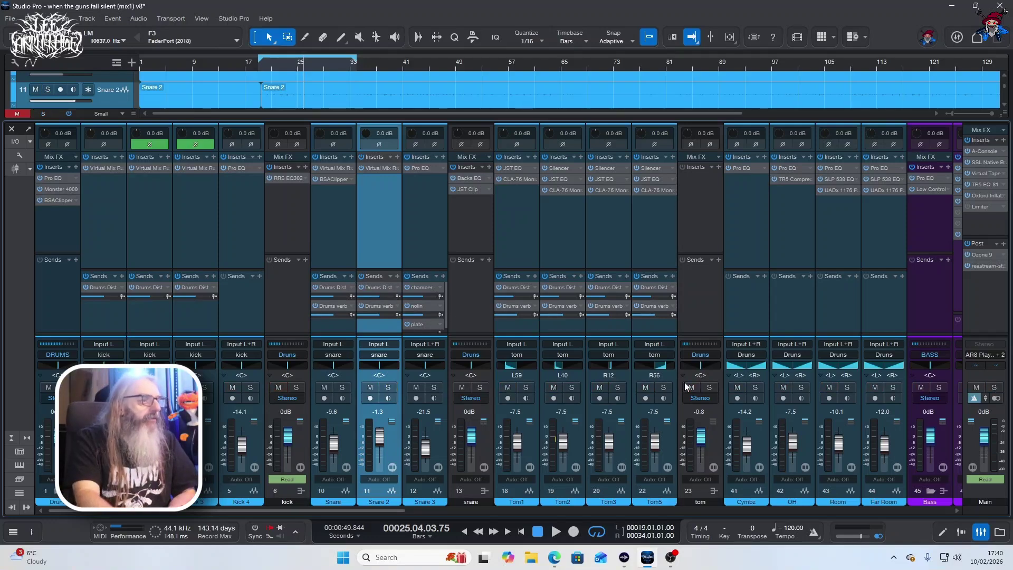
click(708, 387)
click(520, 233)
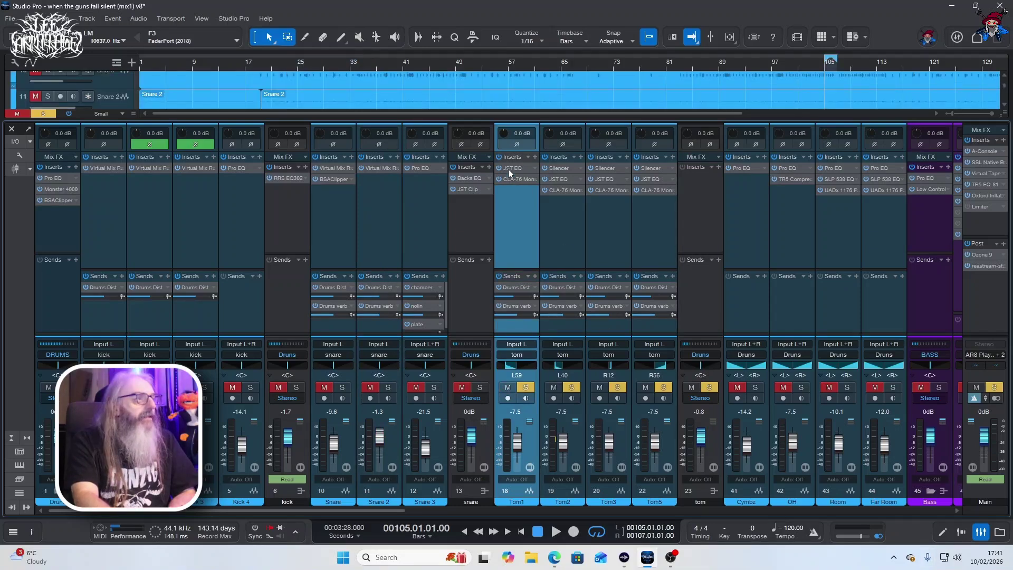
- Open the JST EQ on Tom1 and watch its curve and spectrum while playing the toms from bar 105
click(508, 169)
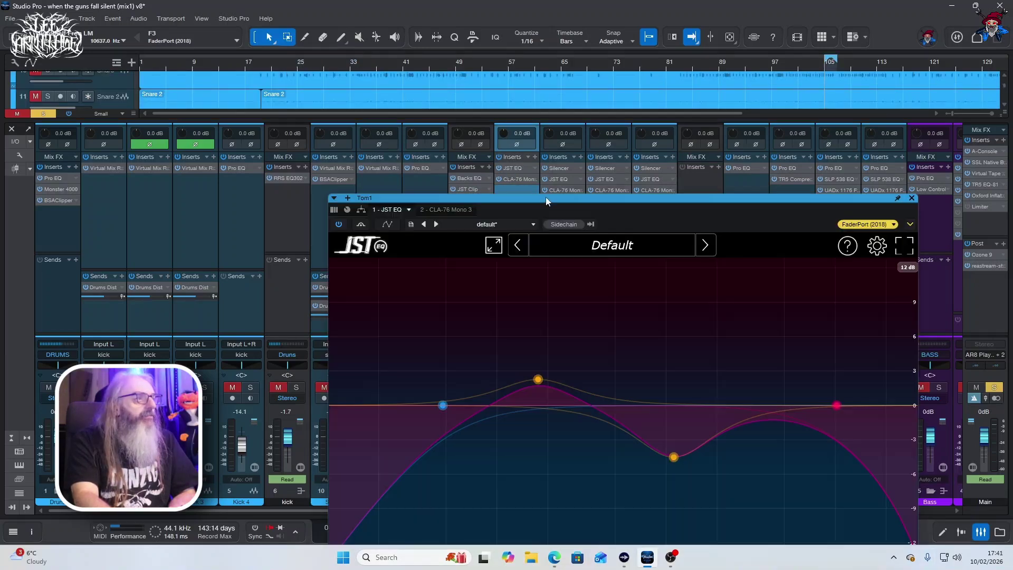
drag(545, 197, 315, 75)
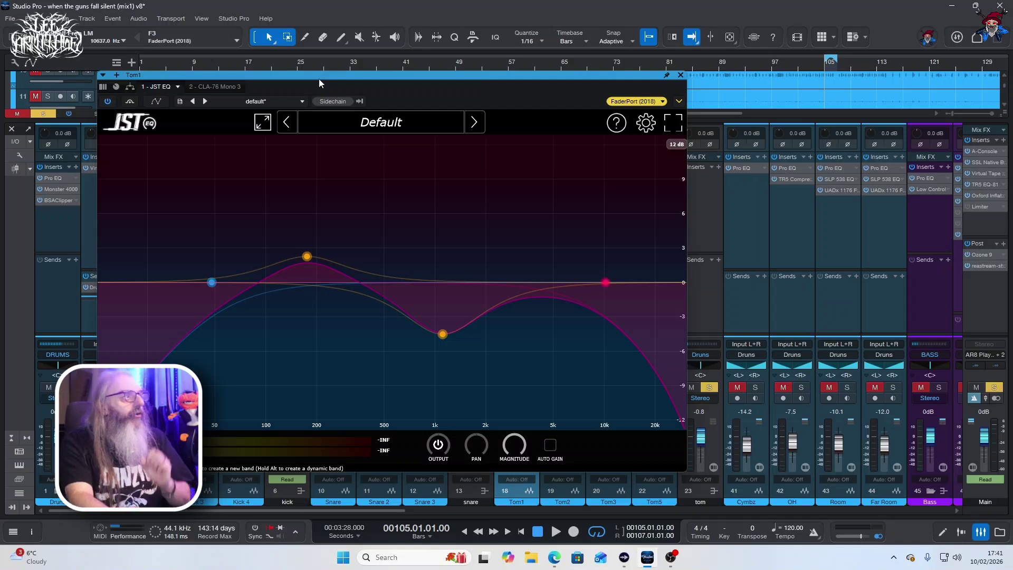
key(space)
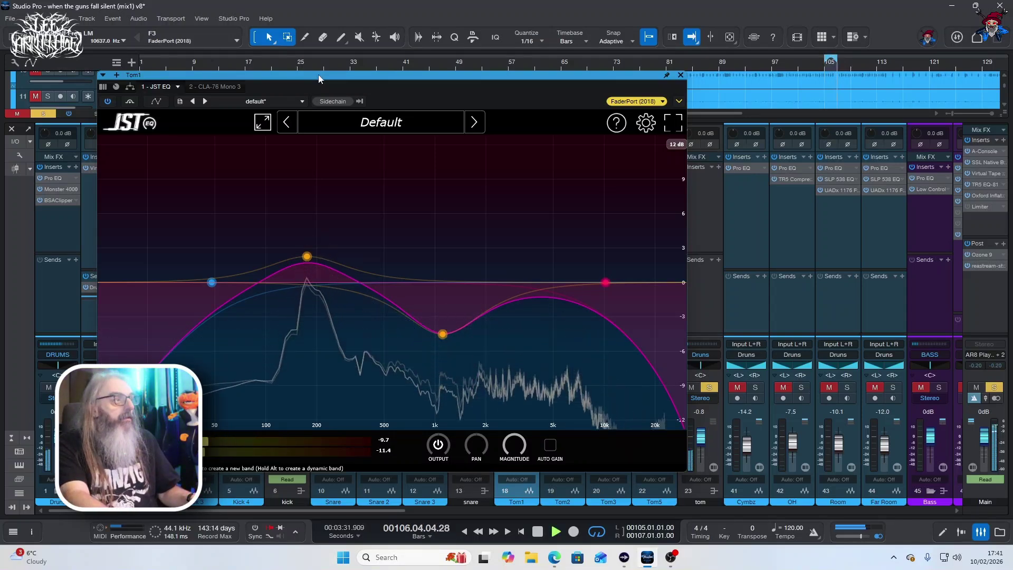
key(space)
- Examine the CLA-76 compressor on Tom1 while playing the toms from bar 105, and close its window
click(210, 86)
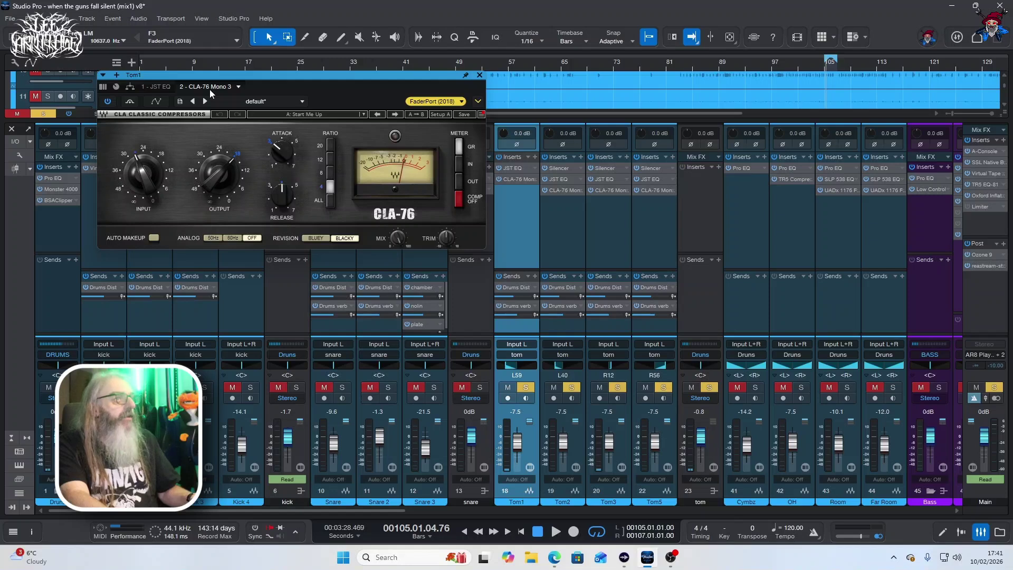
key(space)
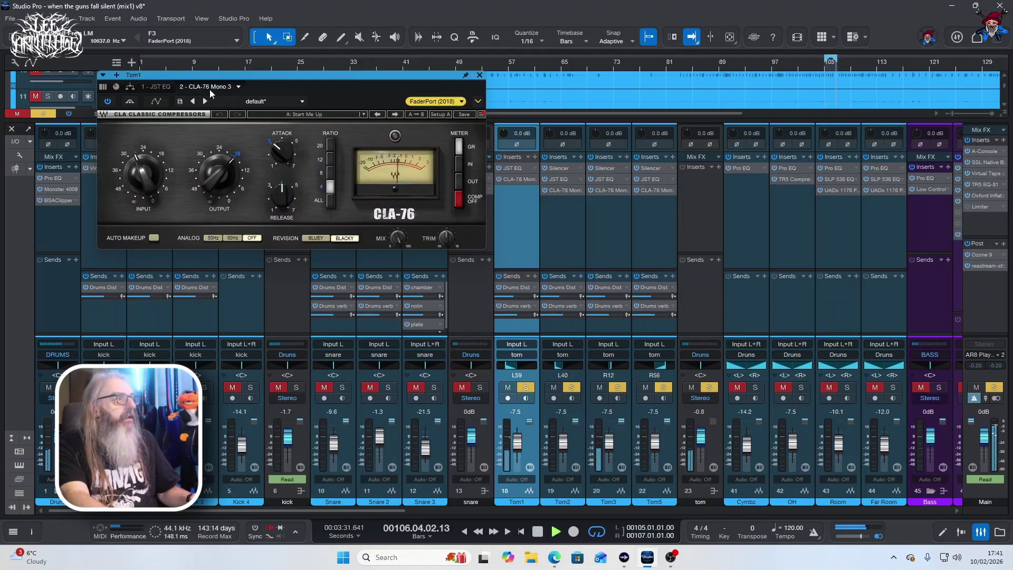
key(space)
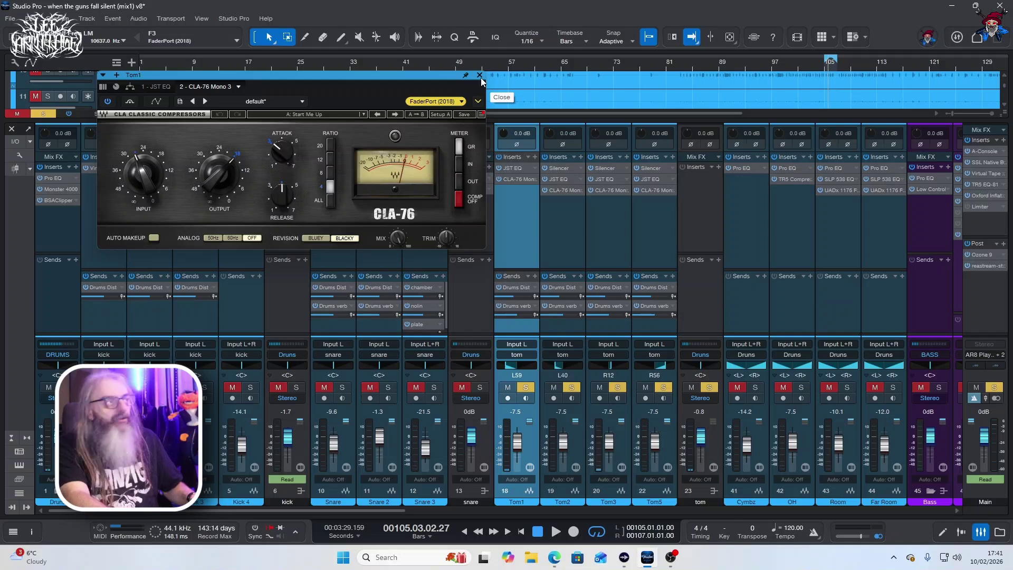
click(480, 77)
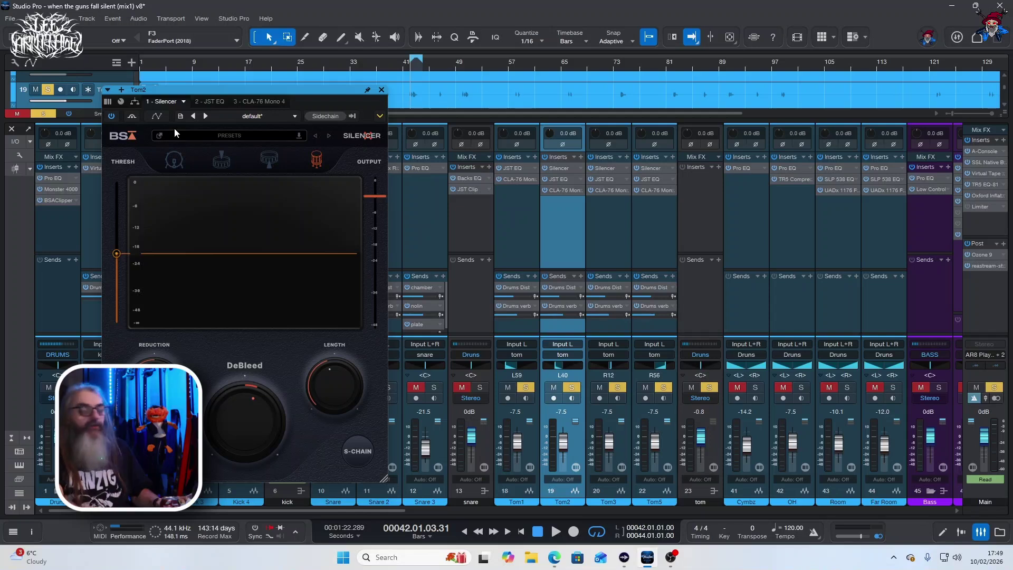
- Audition the toms from bar 42 with the Silencer on Tom2 bypassed and active
drag(296, 89, 311, 87)
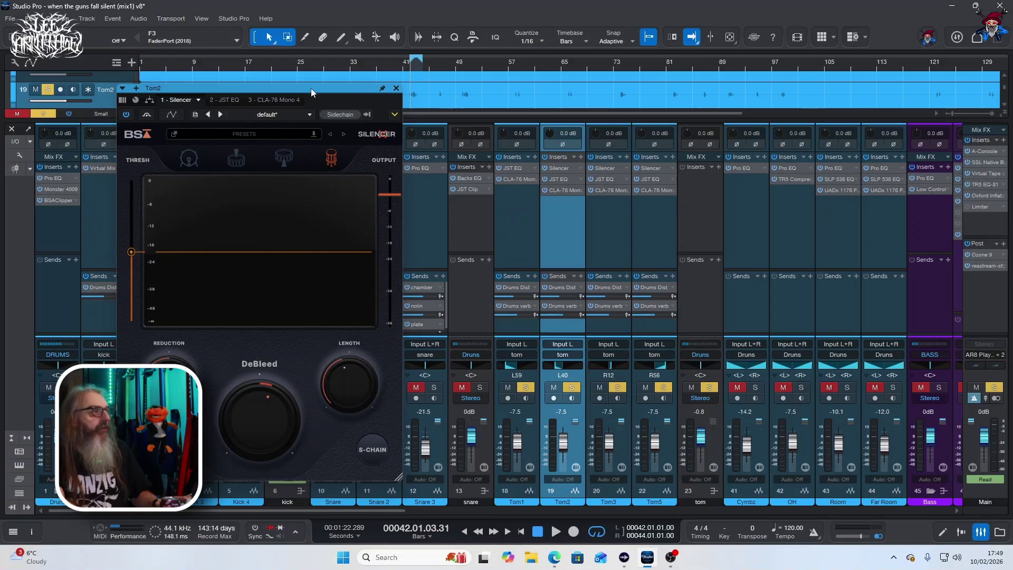
key(space)
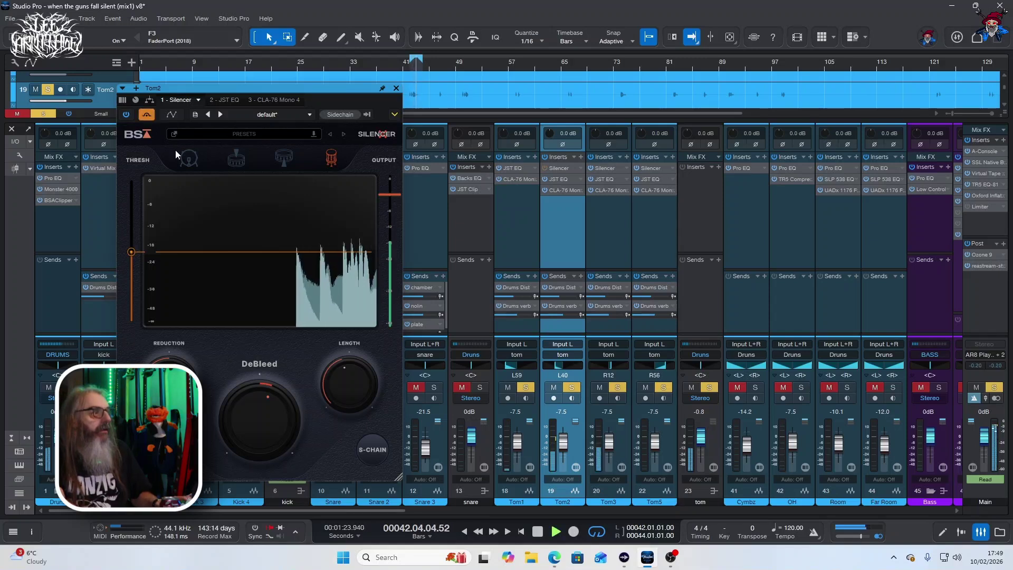
key(space)
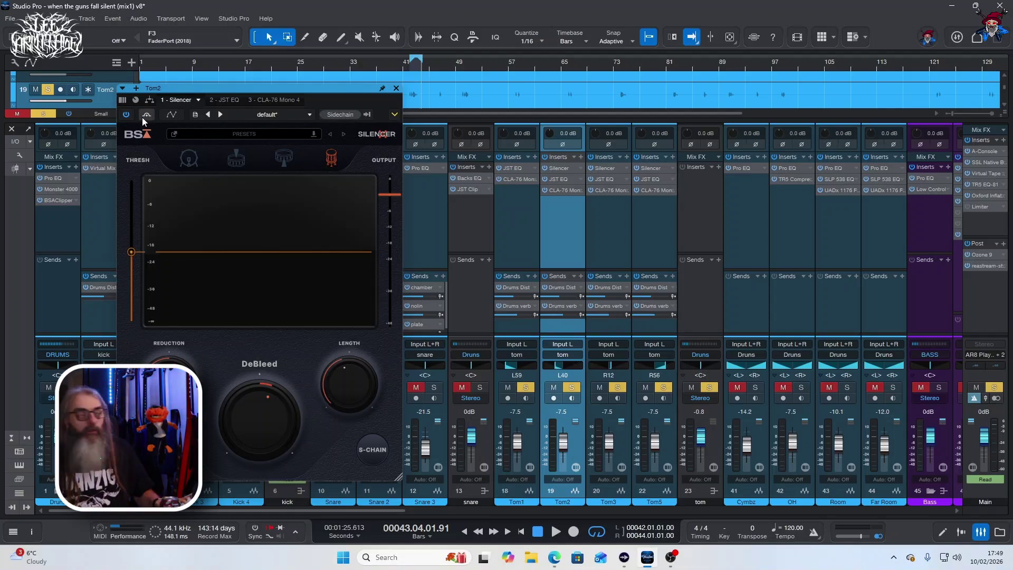
key(space)
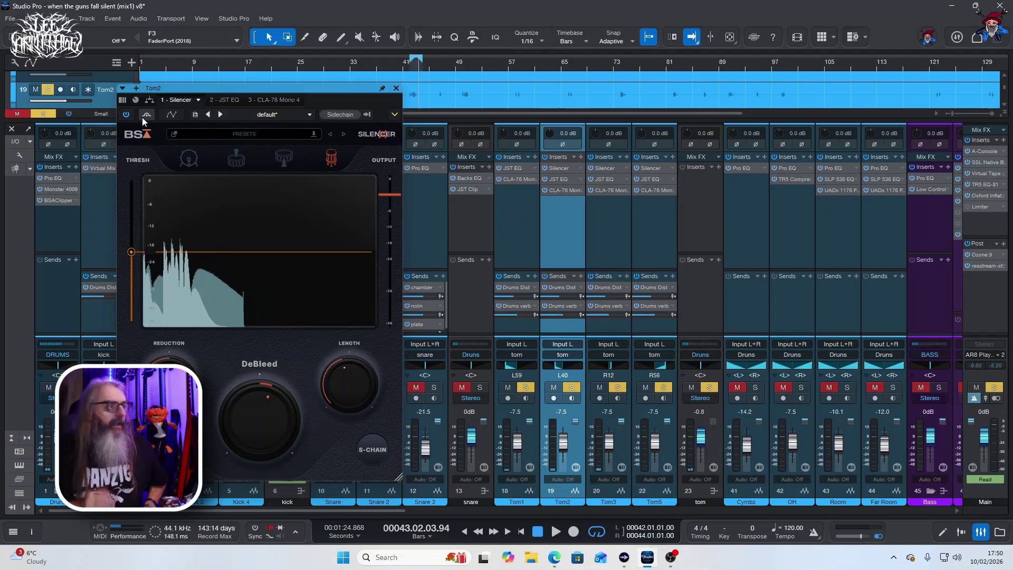
key(space)
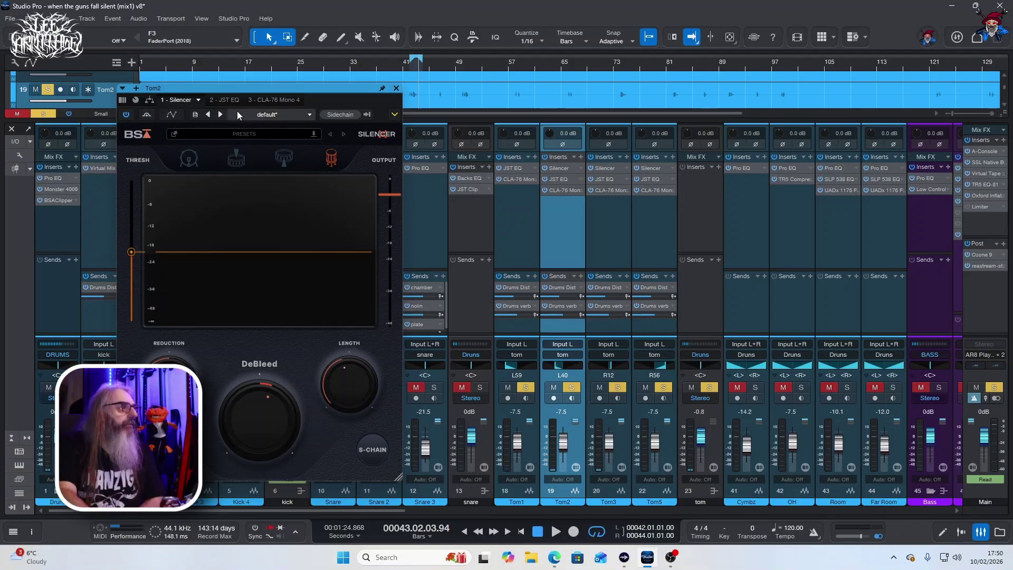
- Examine the JST EQ and CLA-76 on Tom2, play the toms through the compressor and close the plug-in window
click(231, 99)
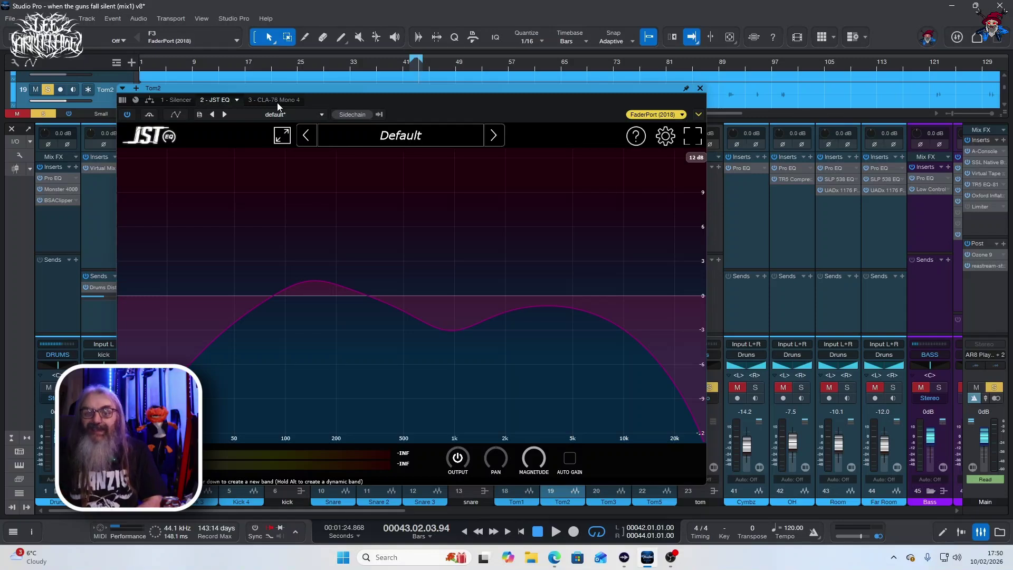
click(278, 100)
key(space)
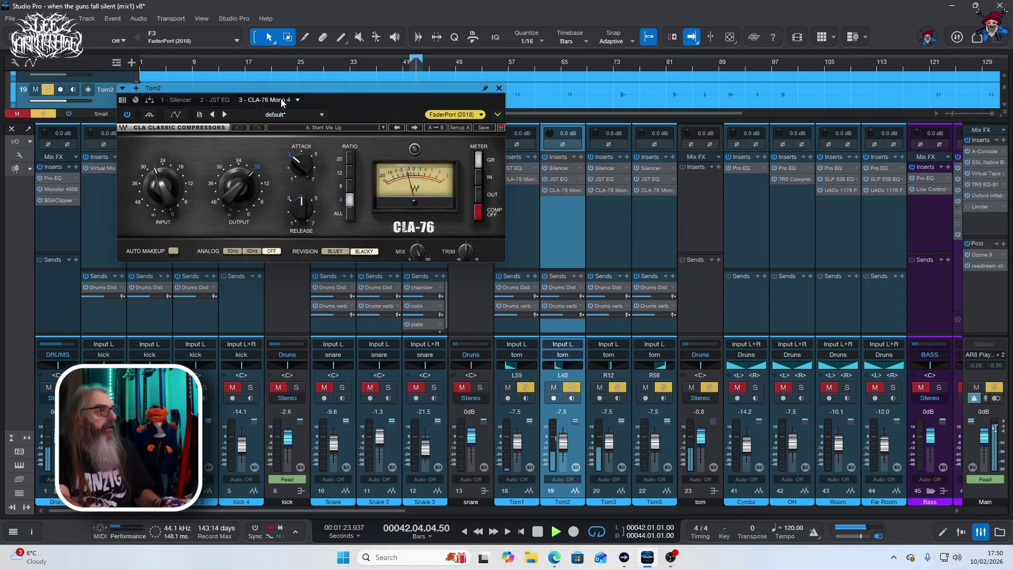
key(space)
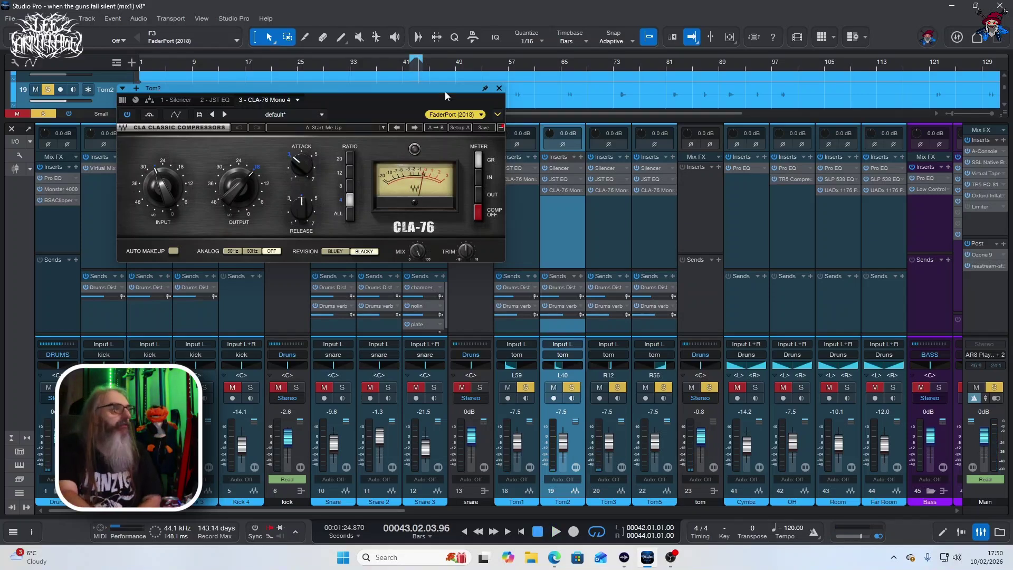
click(499, 88)
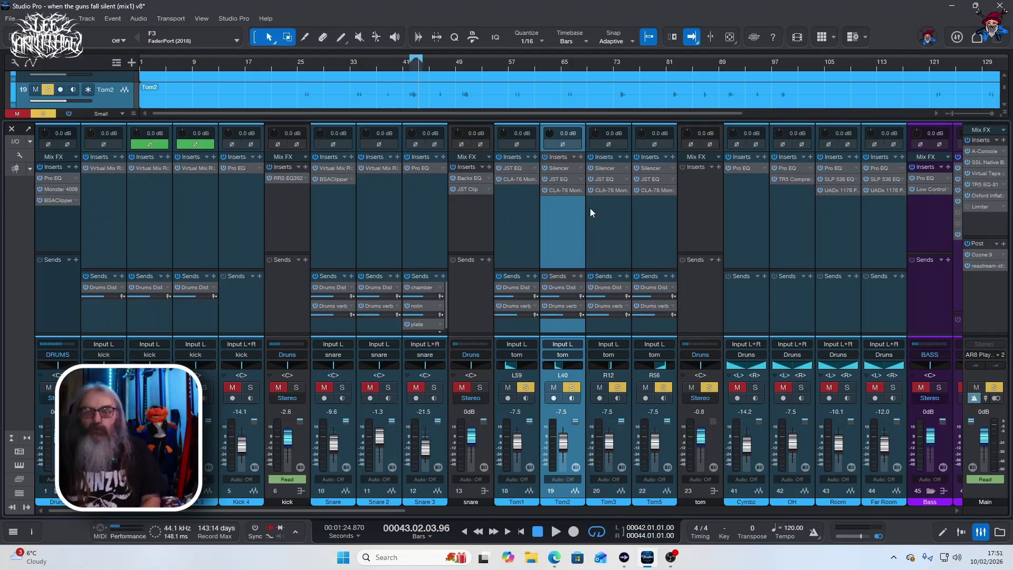
- Review the Silencer, JST EQ and CLA-76 on Tom3, close the plug-in window and select the tom bus
click(606, 167)
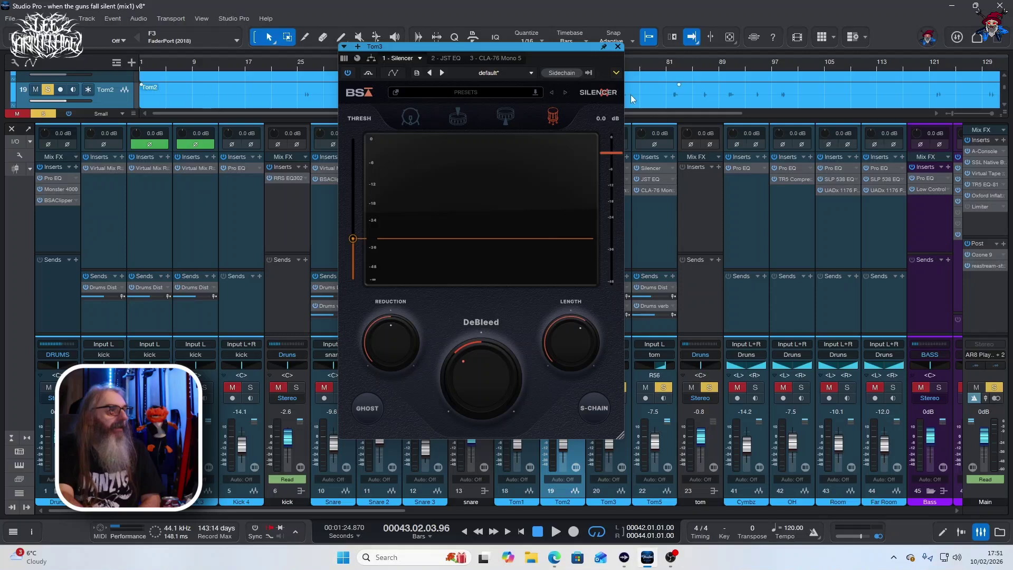
click(454, 60)
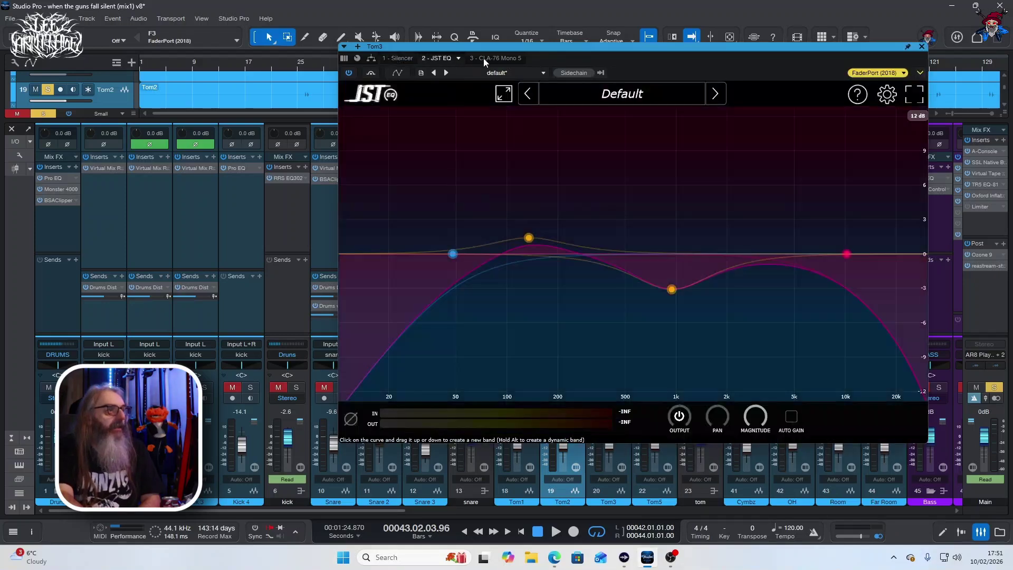
click(494, 57)
click(722, 47)
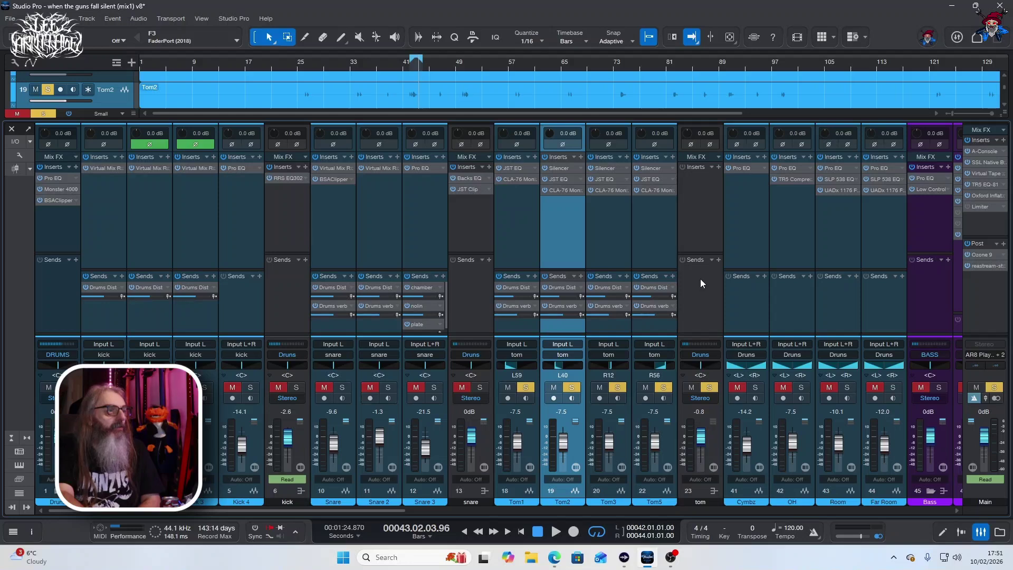
click(701, 198)
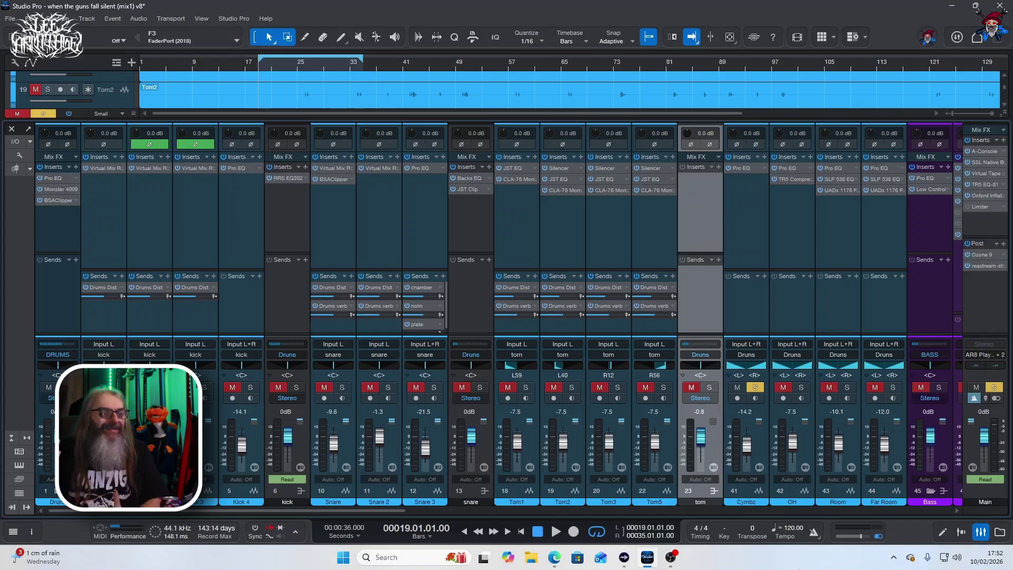
- Audition the soloed Cymbz channel from bar 19 and examine its Pro EQ curve
drag(336, 508, 417, 508)
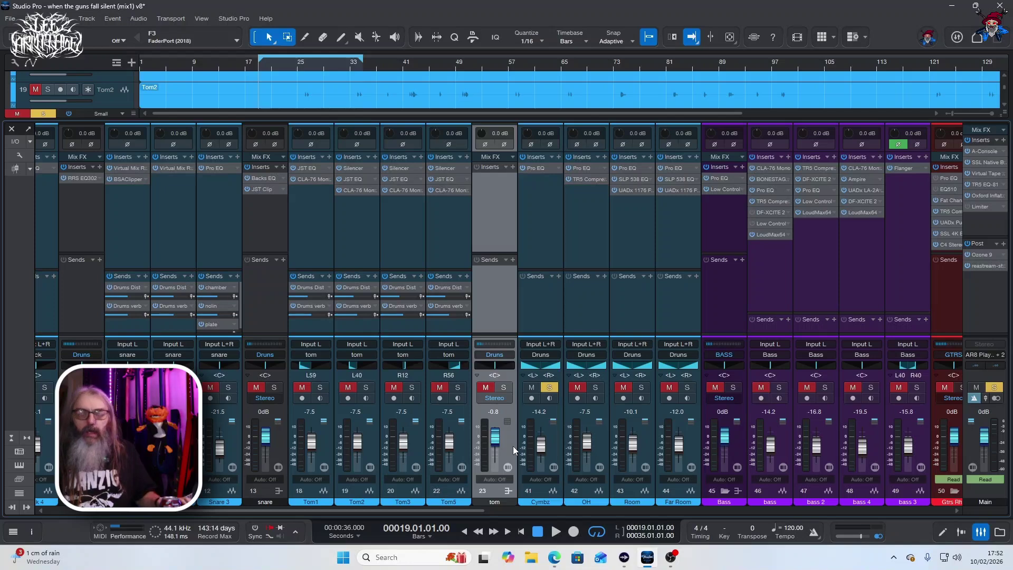
key(space)
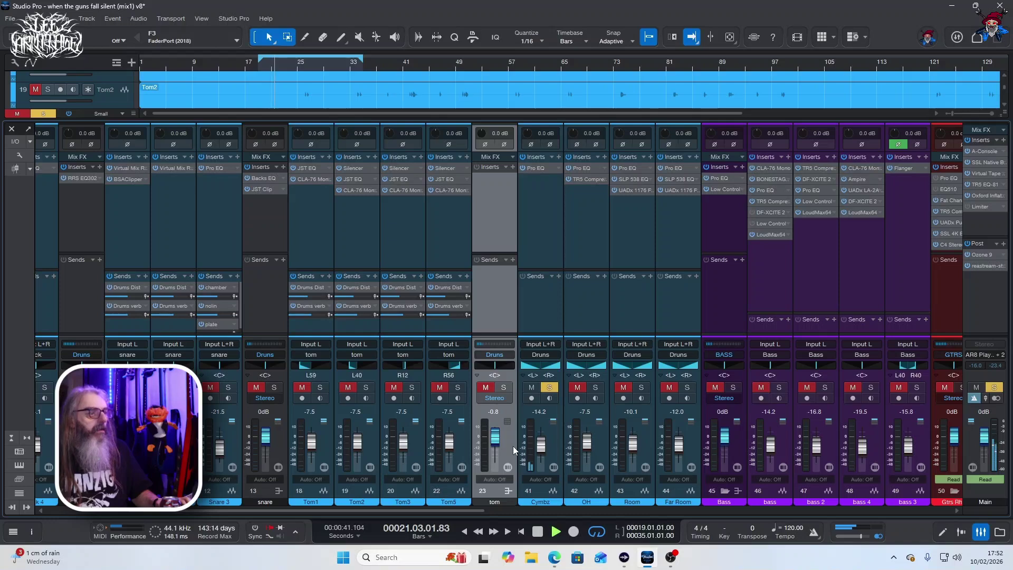
key(space)
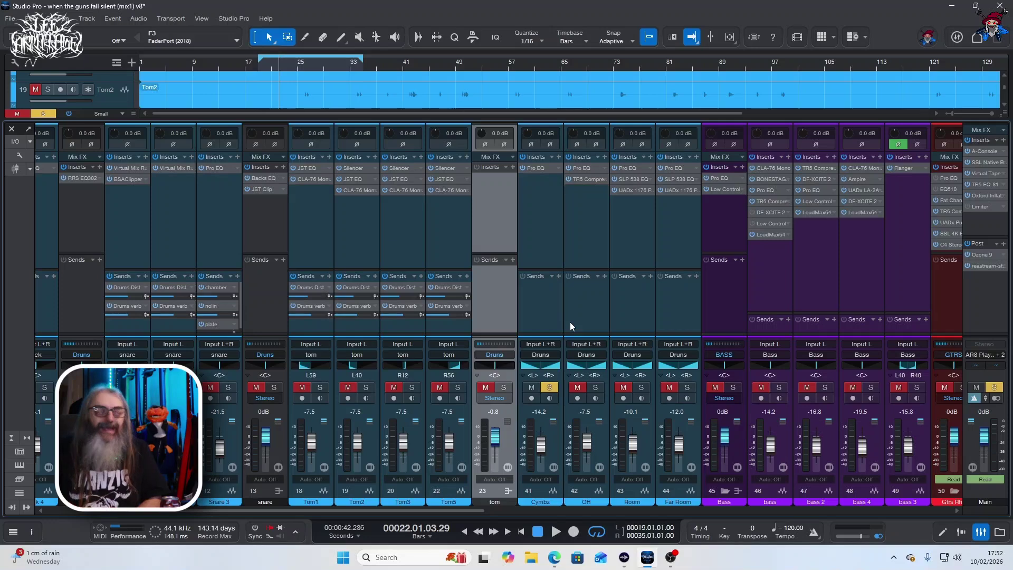
click(534, 167)
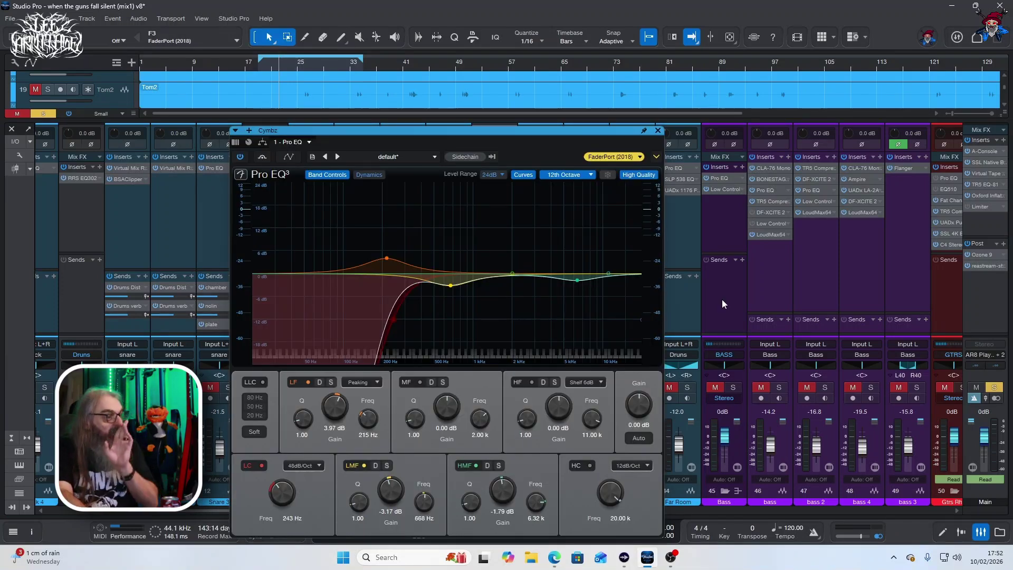
click(658, 131)
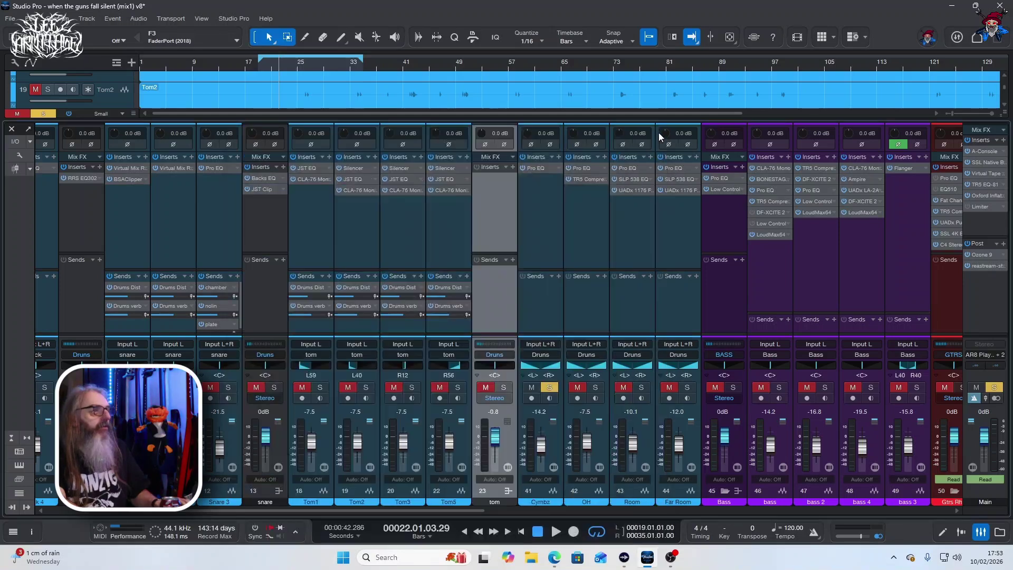
- Open the Pro EQ on the OH channel and watch its curve and spectrum while playing the soloed overheads
click(588, 170)
drag(641, 85, 438, 113)
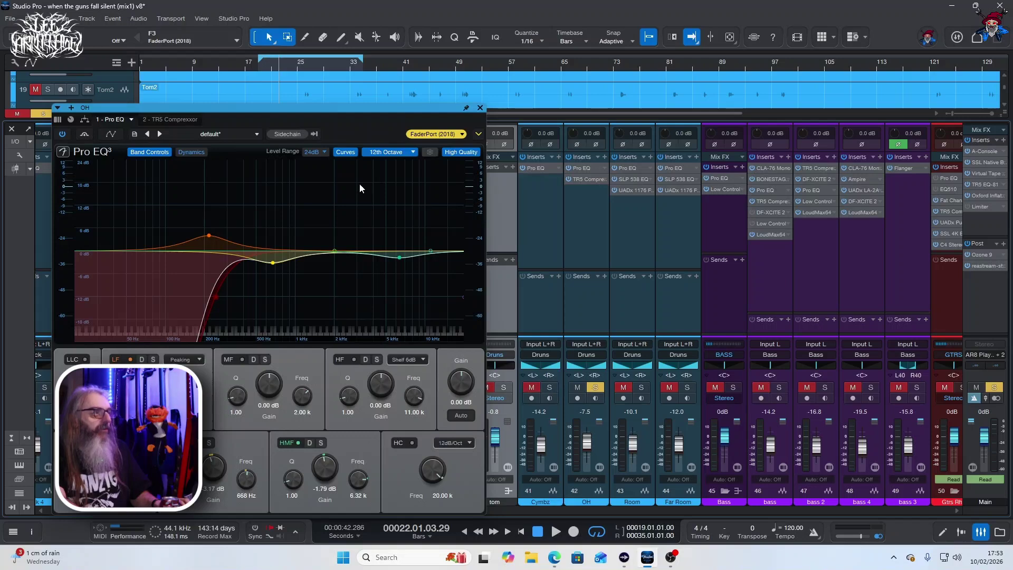
drag(376, 115, 477, 96)
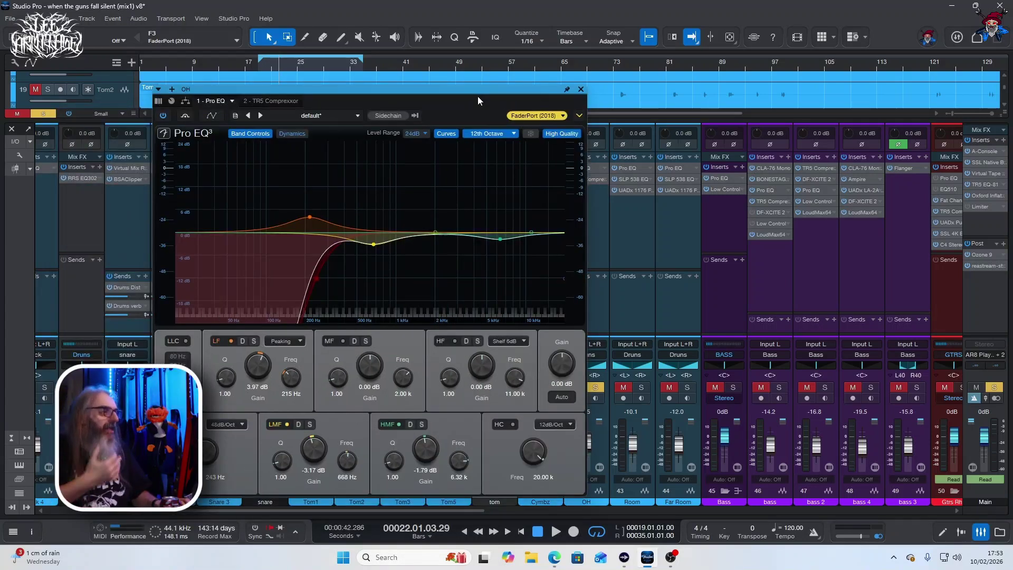
key(space)
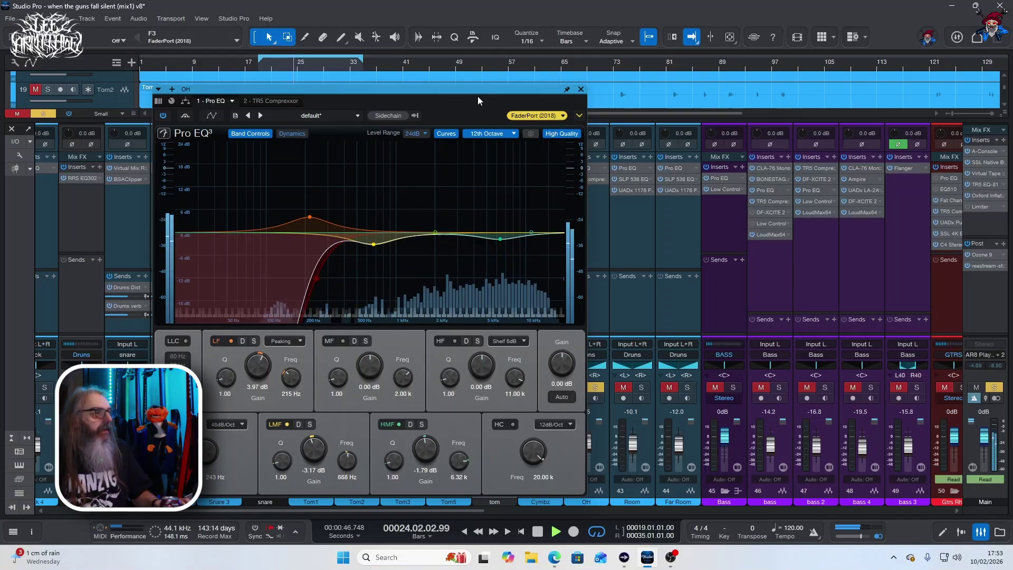
key(space)
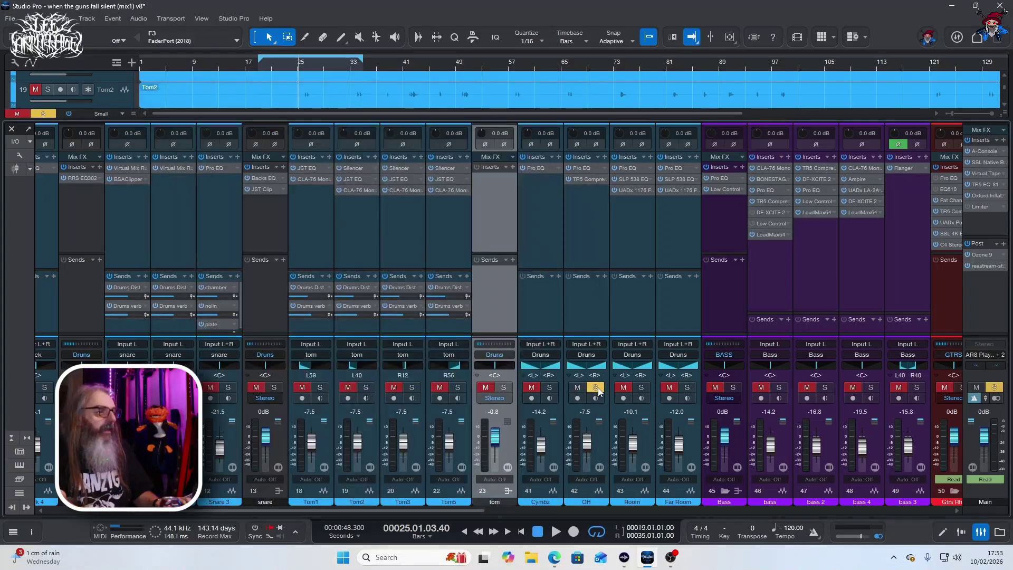
- Unsolo the OH channel, solo Room and audition it with its inserts switched on and off
click(596, 388)
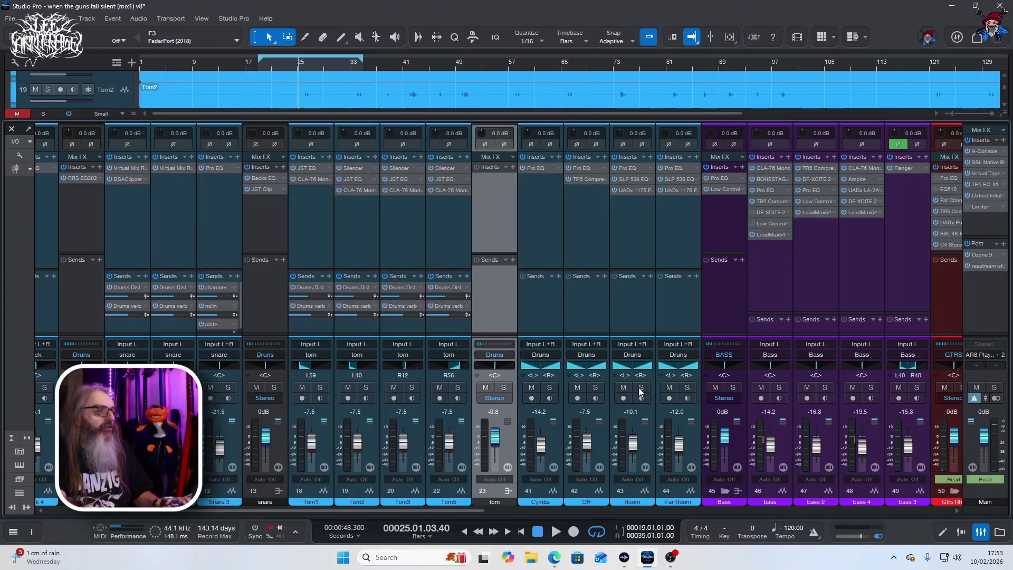
click(640, 388)
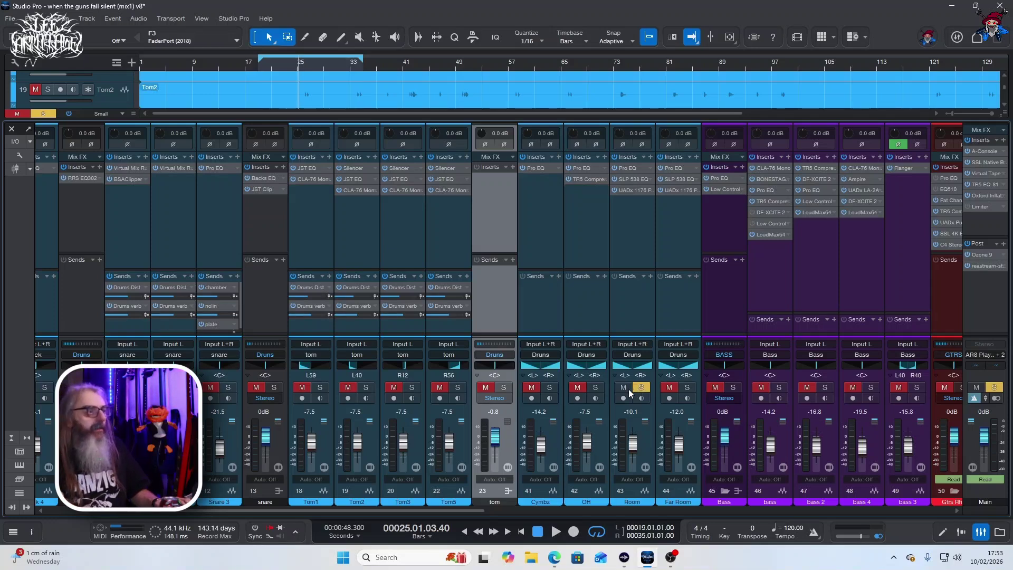
key(space)
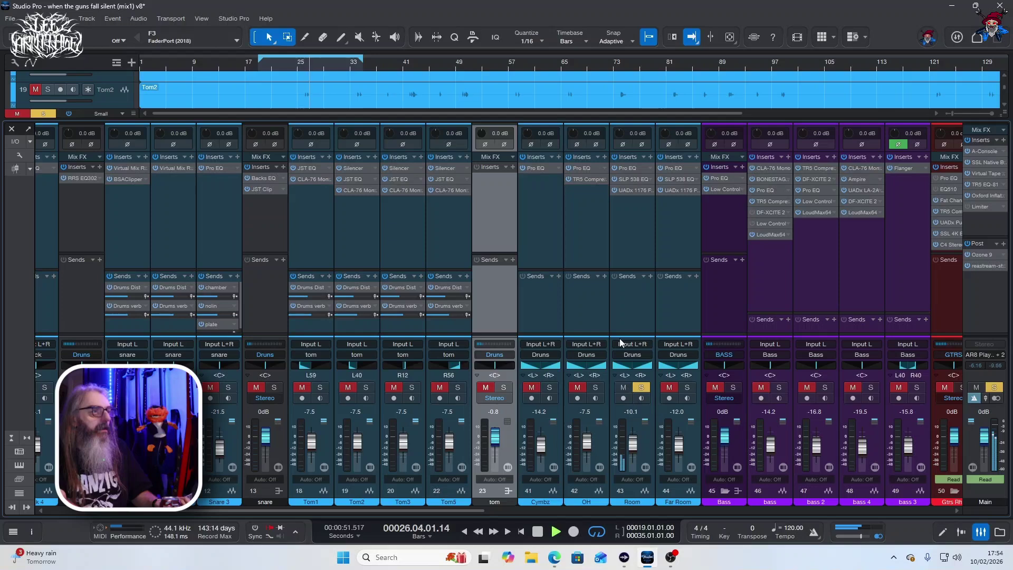
key(space)
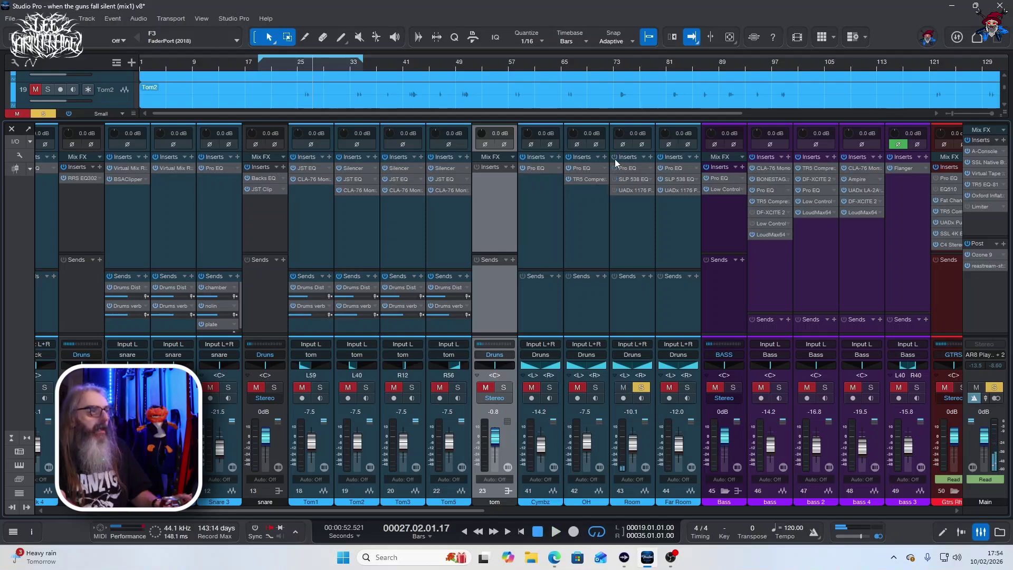
key(space)
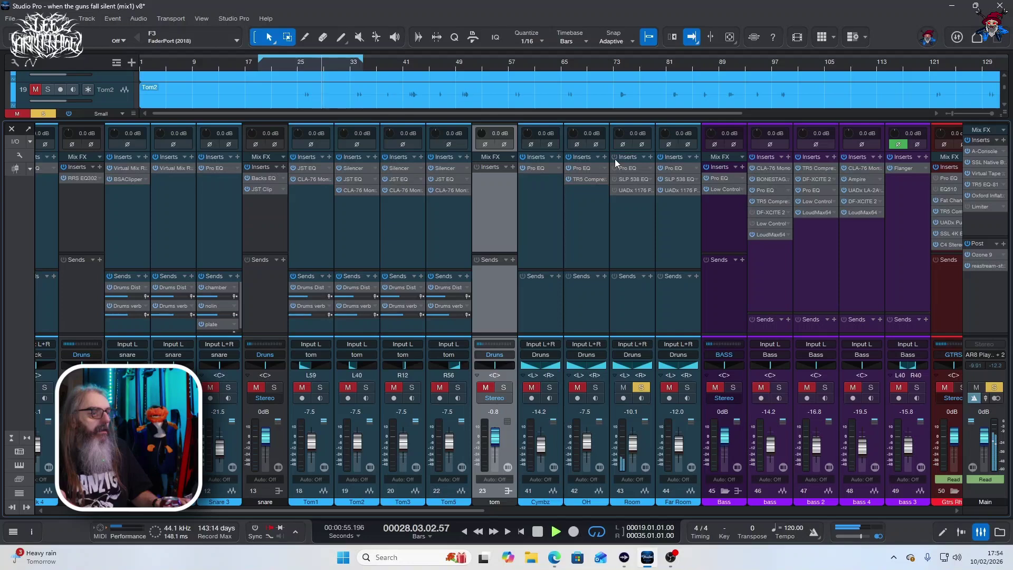
key(space)
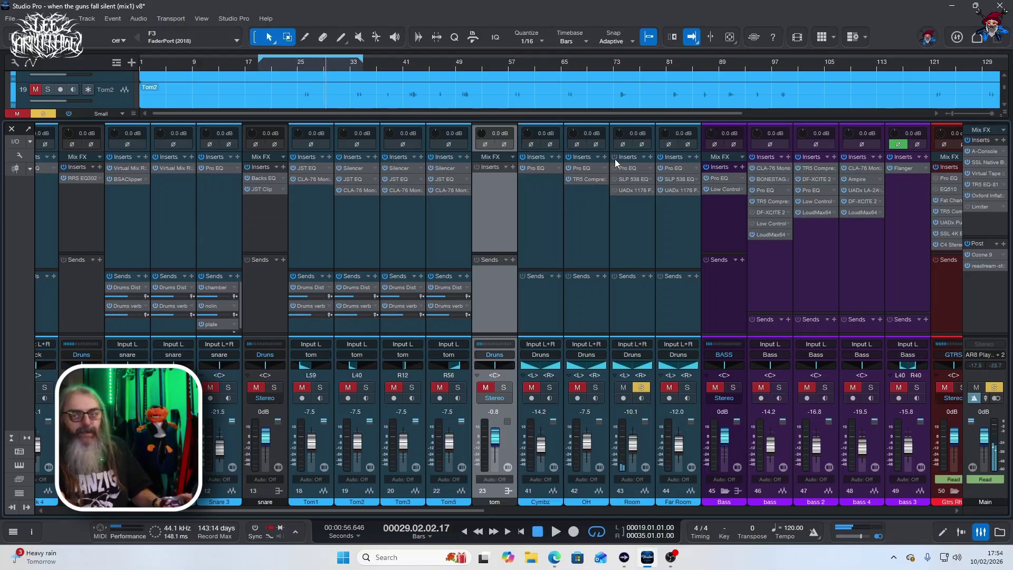
- Open the Pro EQ on the Room channel and watch its curve and spectrum during playback
click(628, 169)
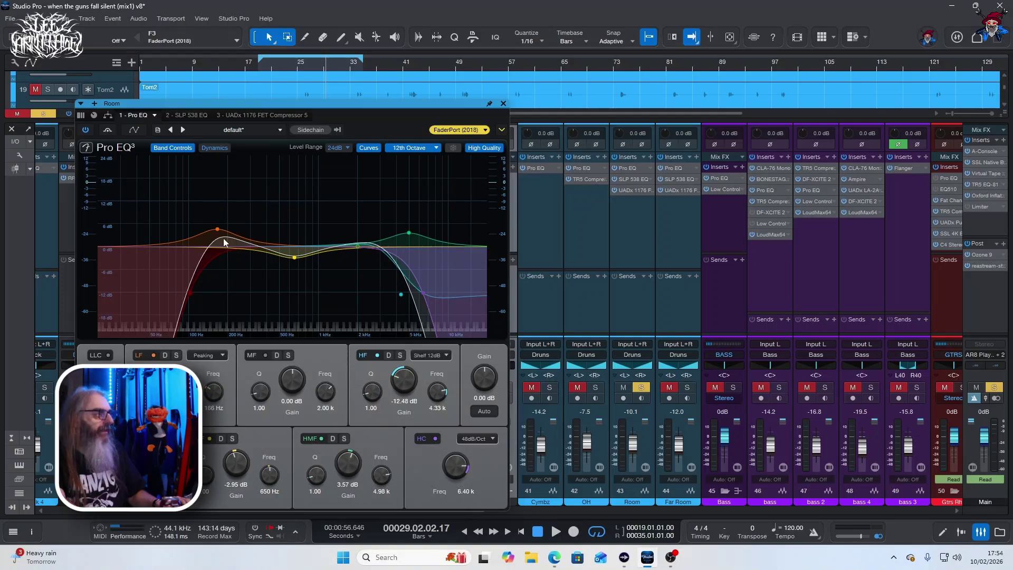
key(space)
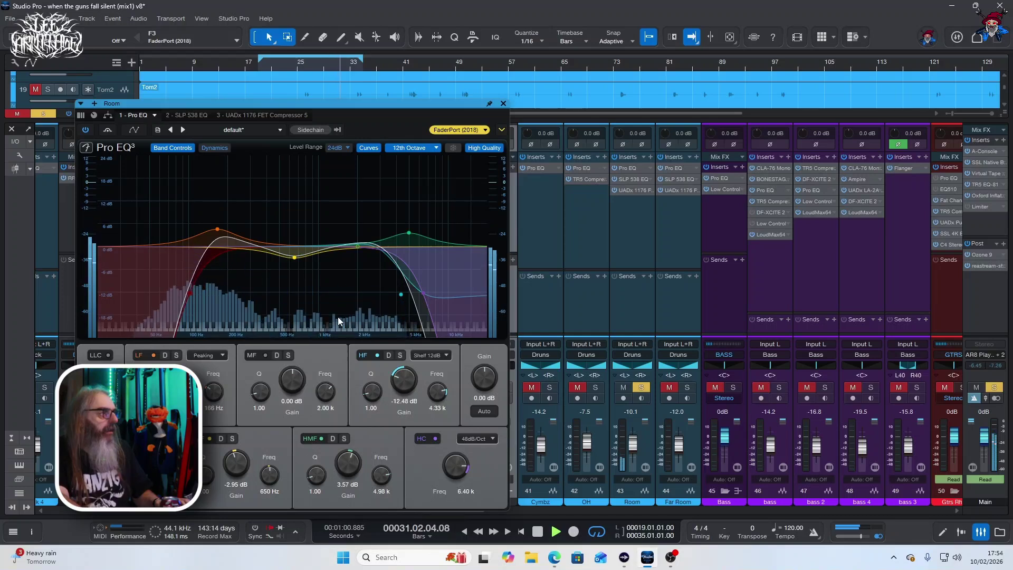
key(space)
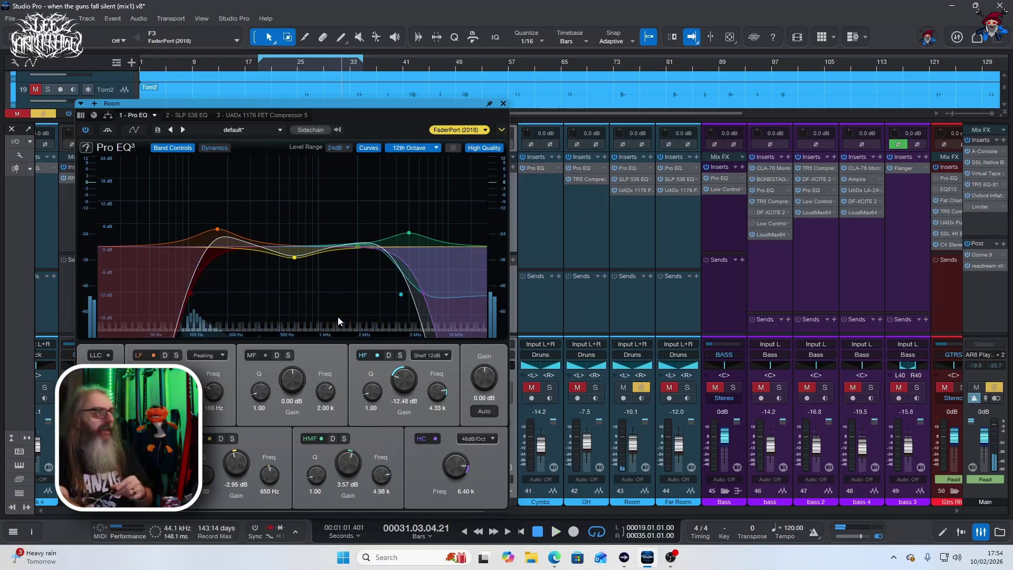
- Browse the presets of the Room channel's SLP 538 EQ and compare playback with the EQ bypassed and active
click(186, 115)
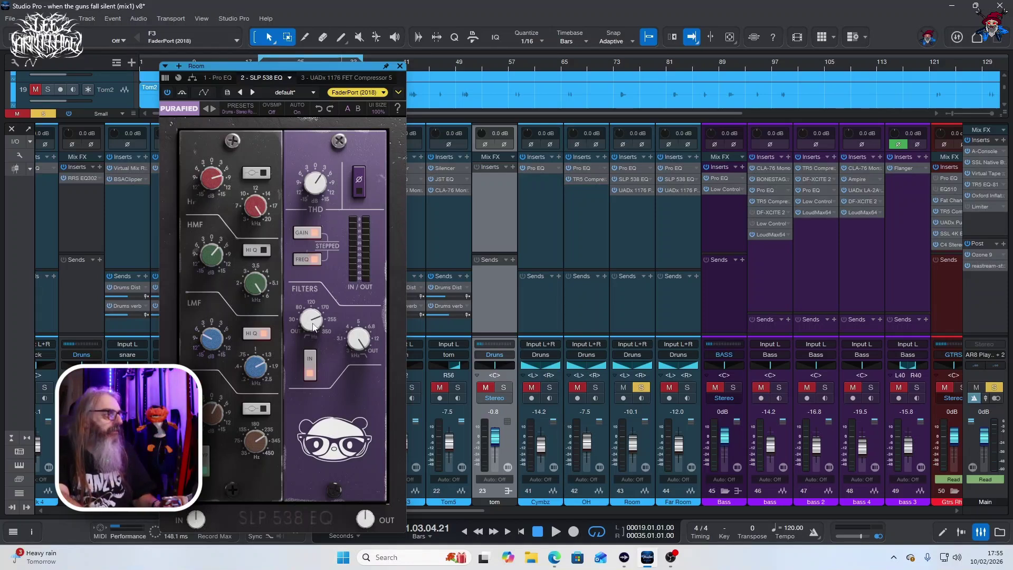
mouse_move(313, 327)
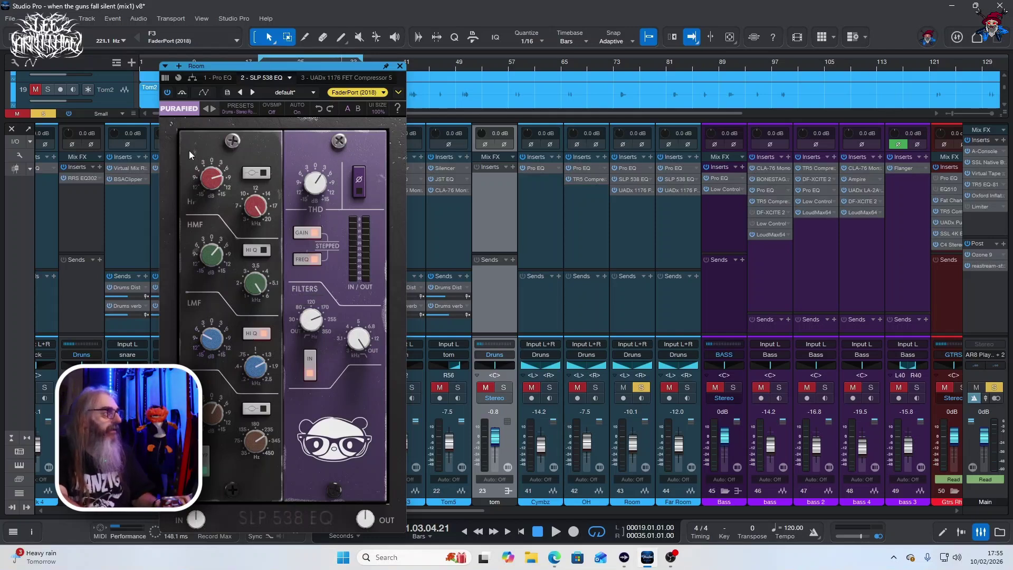
click(237, 109)
mouse_move(289, 119)
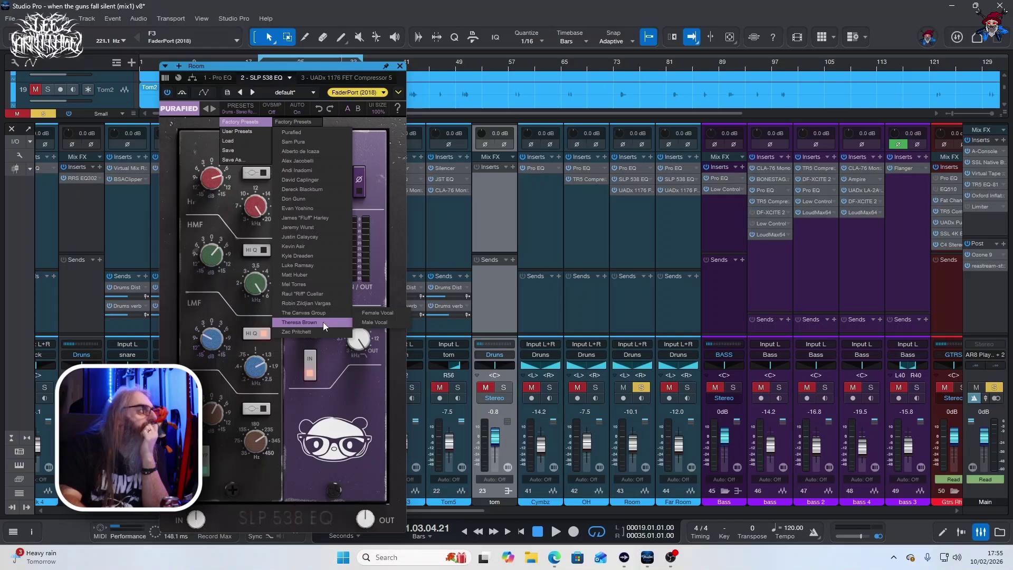
click(228, 141)
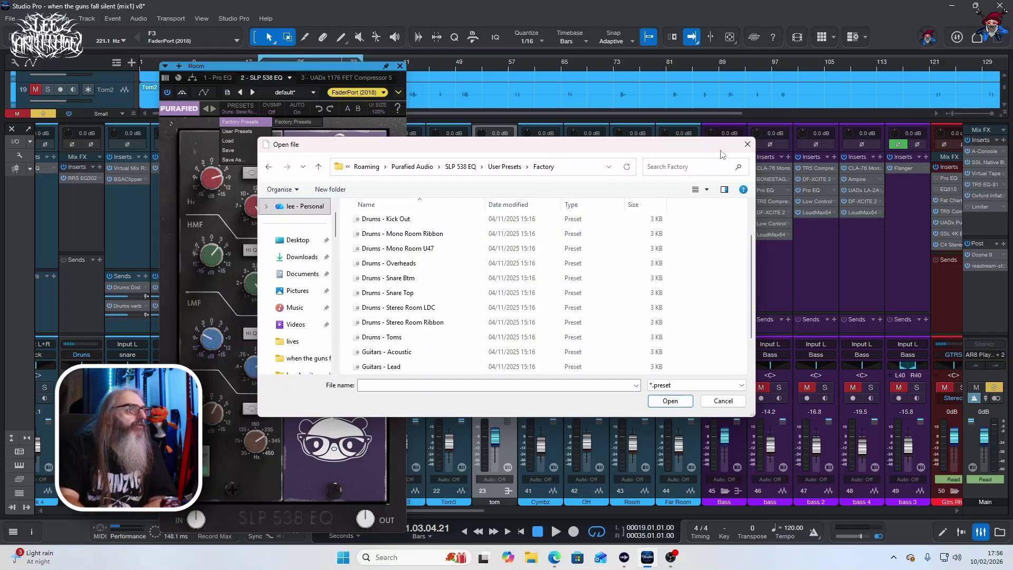
key(Escape)
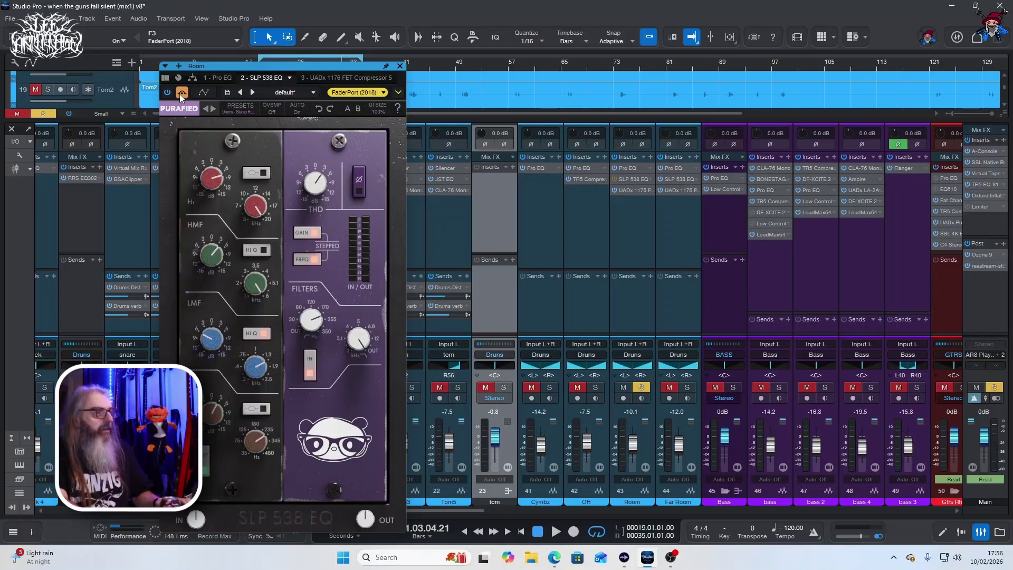
key(space)
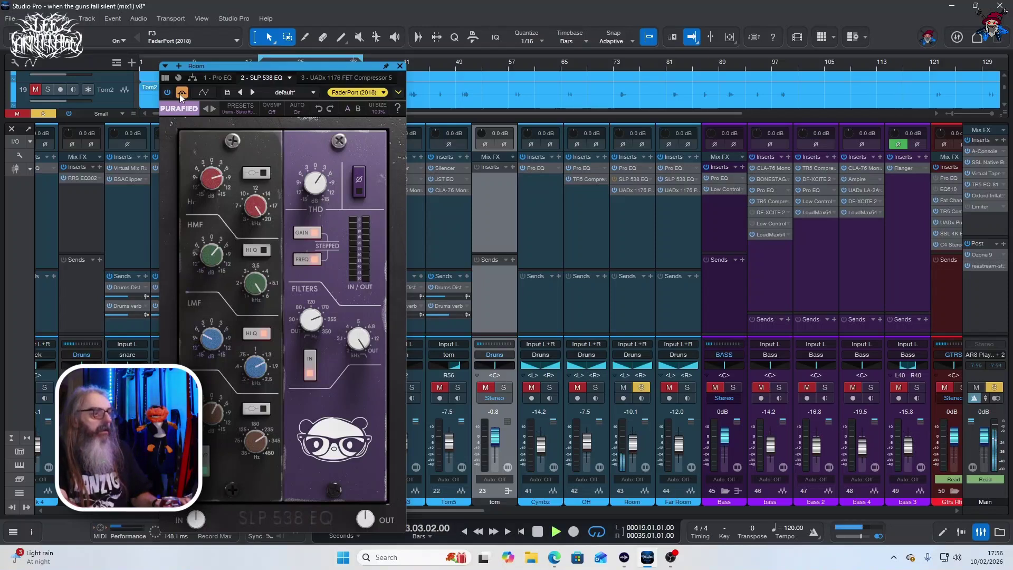
click(181, 93)
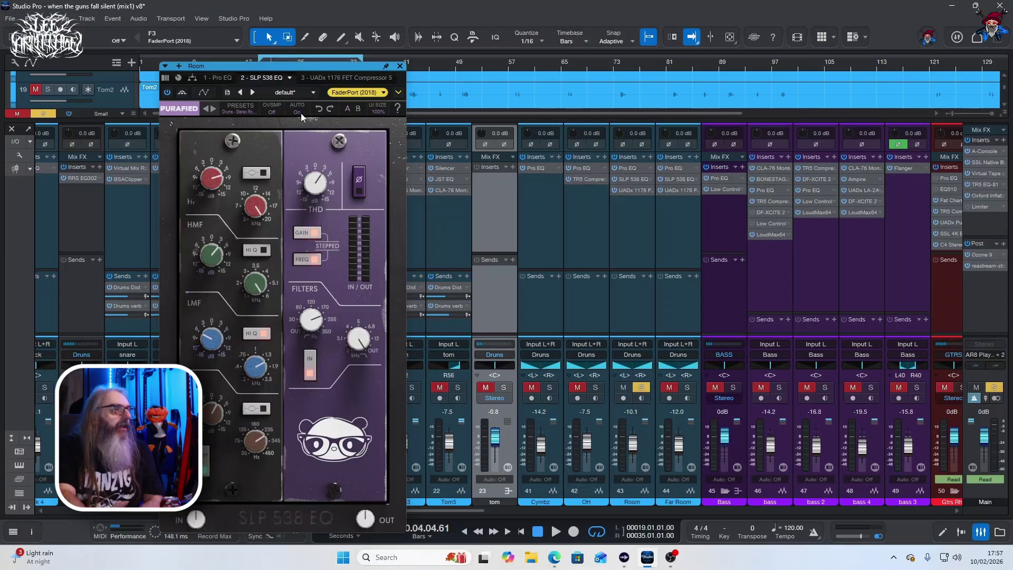
- Open the UADx 1176 FET Compressor on the Room channel and watch its meter during playback
click(368, 78)
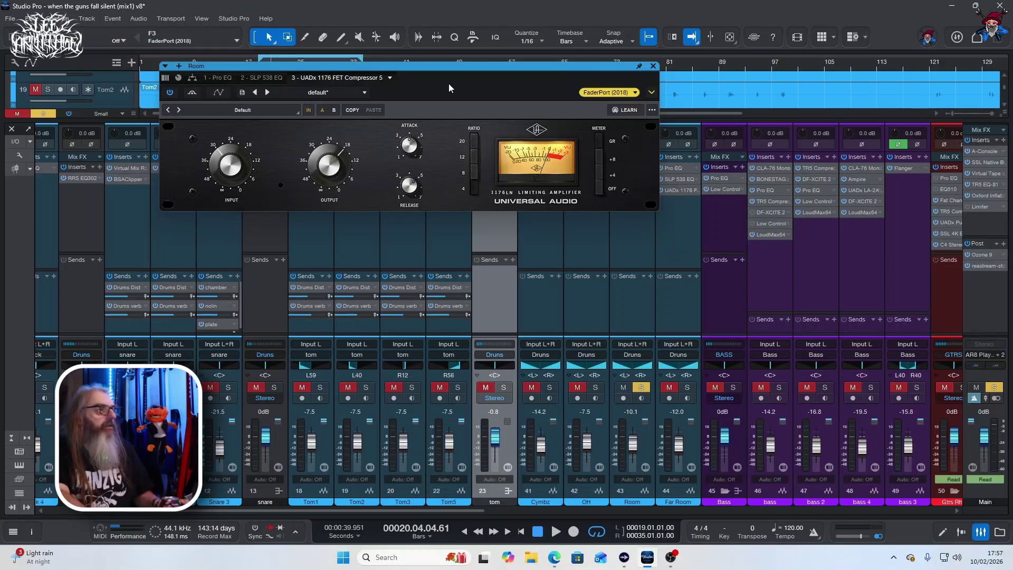
key(space)
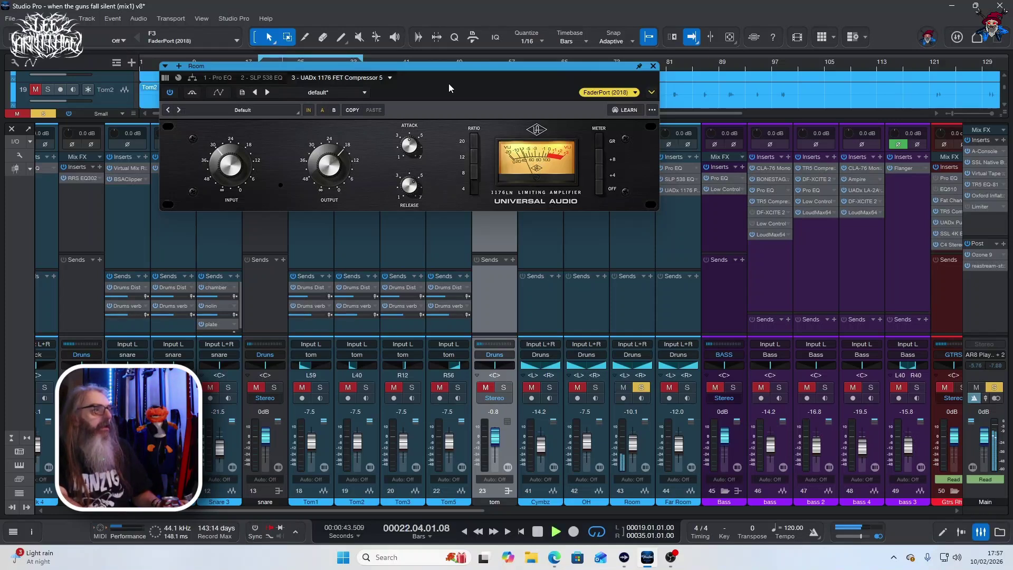
key(space)
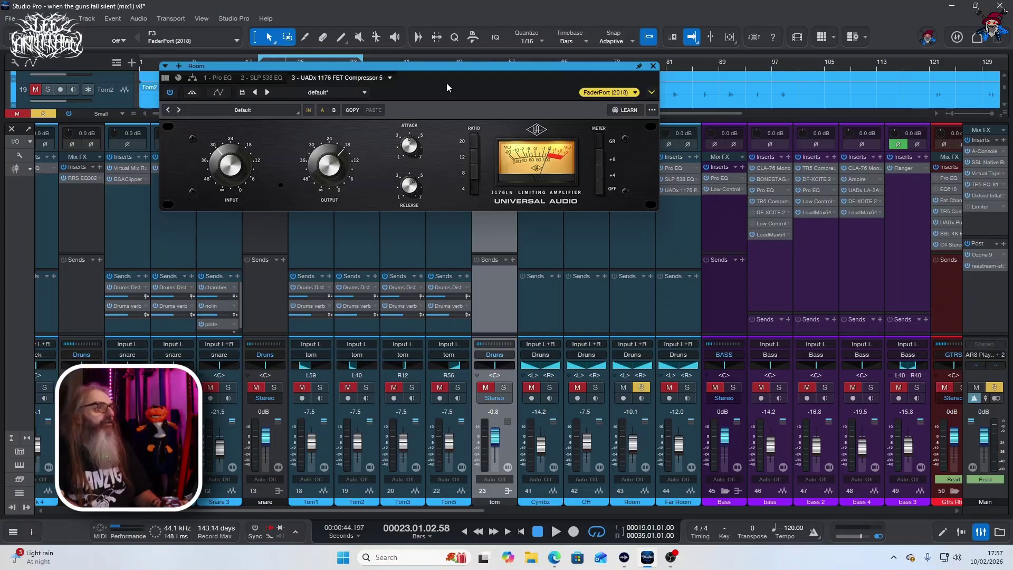
click(653, 66)
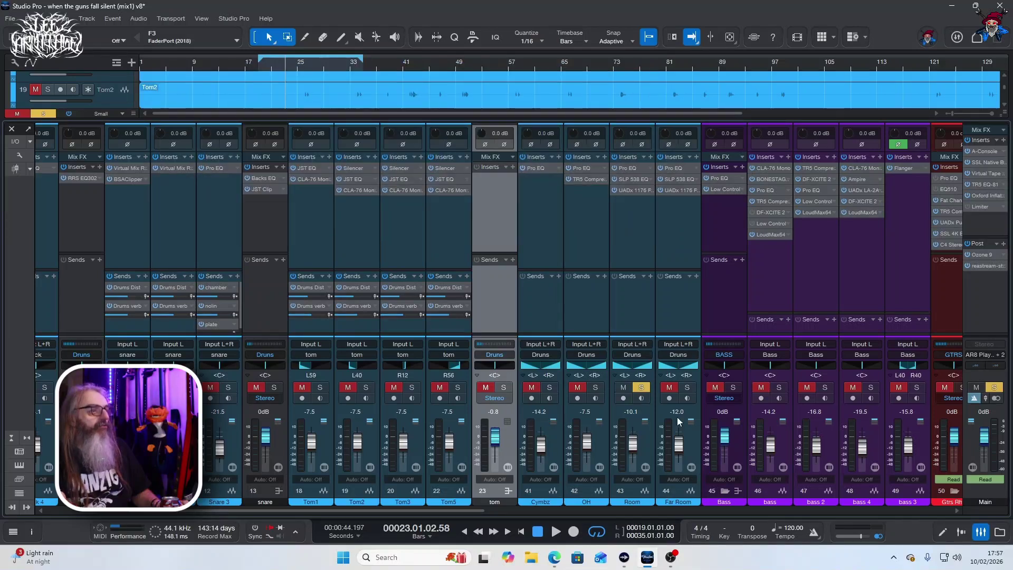
- Solo the Far Room channel instead of Room and audition it with its inserts switched off and on
click(687, 388)
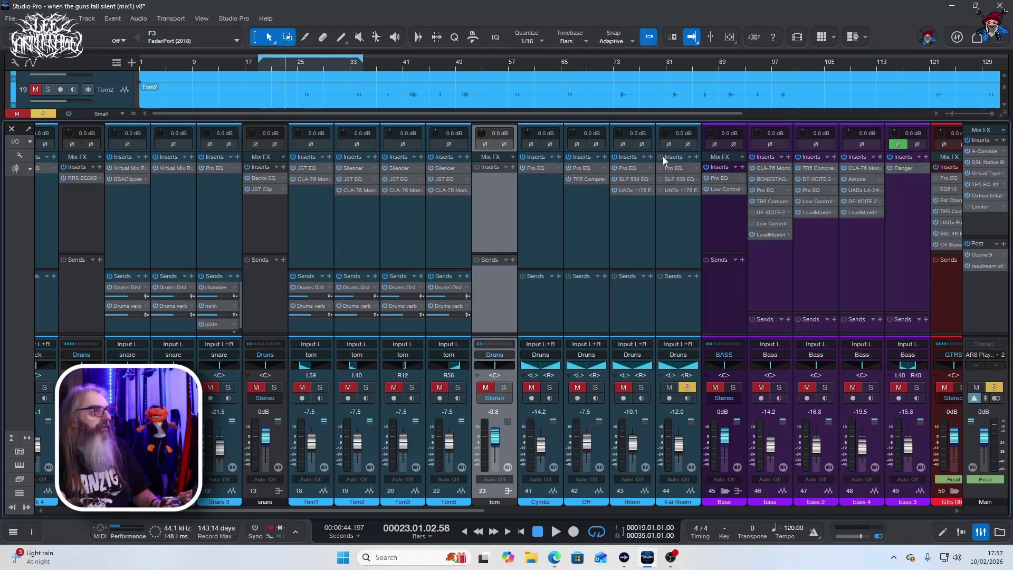
key(space)
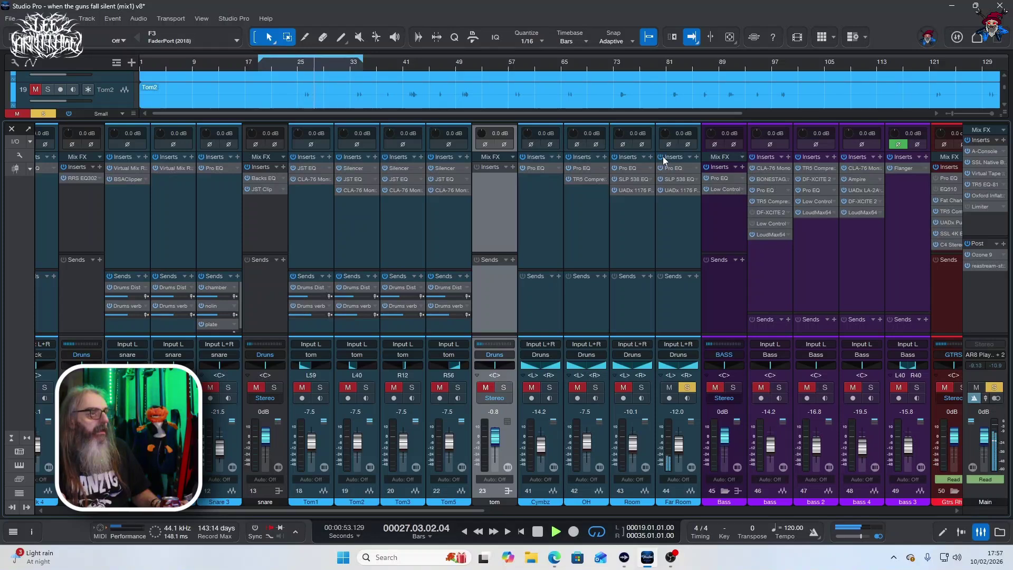
key(space)
- Examine Far Room's Pro EQ and SLP 538 EQ settings, and watch its UADx 1176 compressor during playback
click(666, 167)
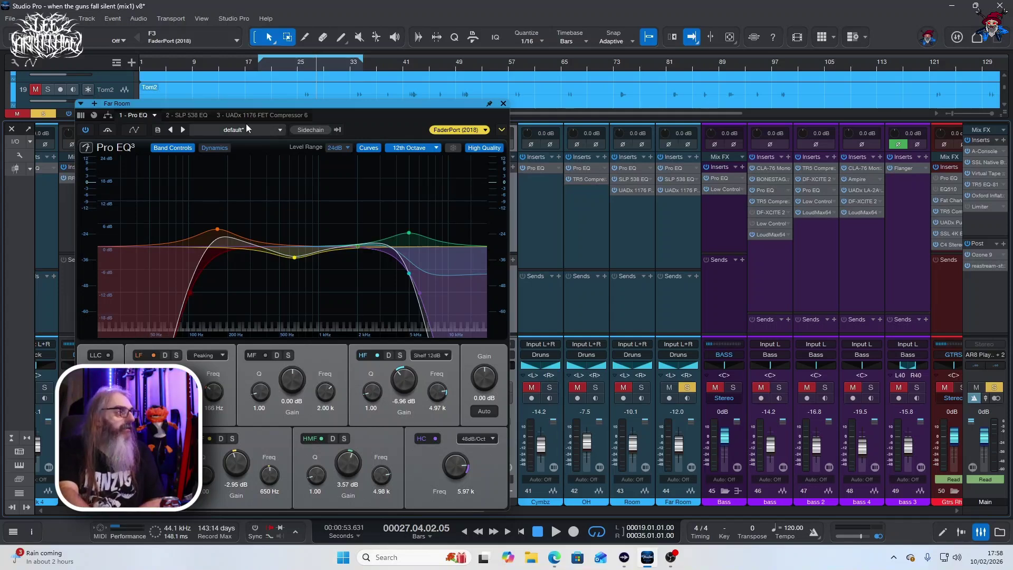
click(182, 115)
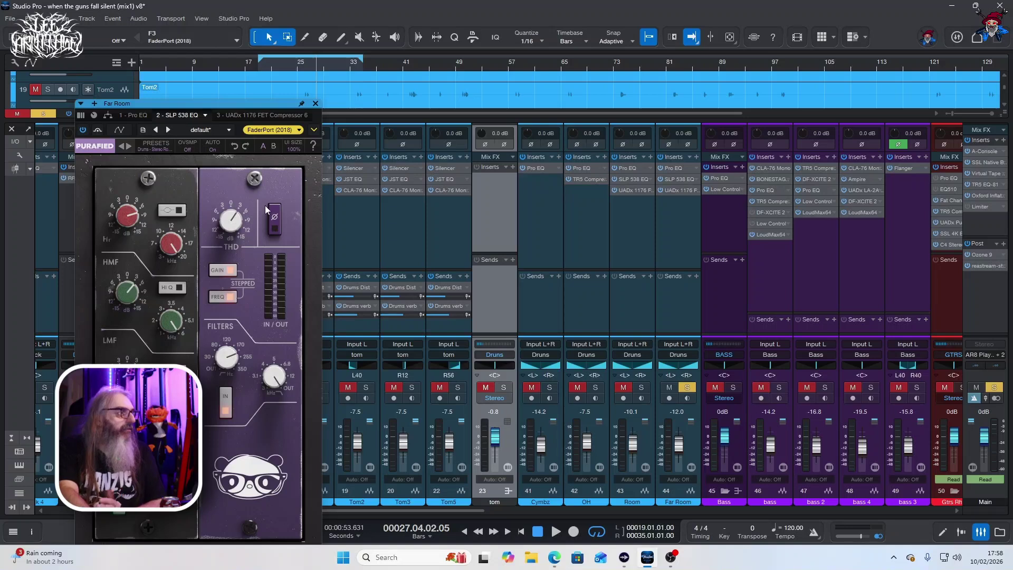
drag(234, 106, 258, 77)
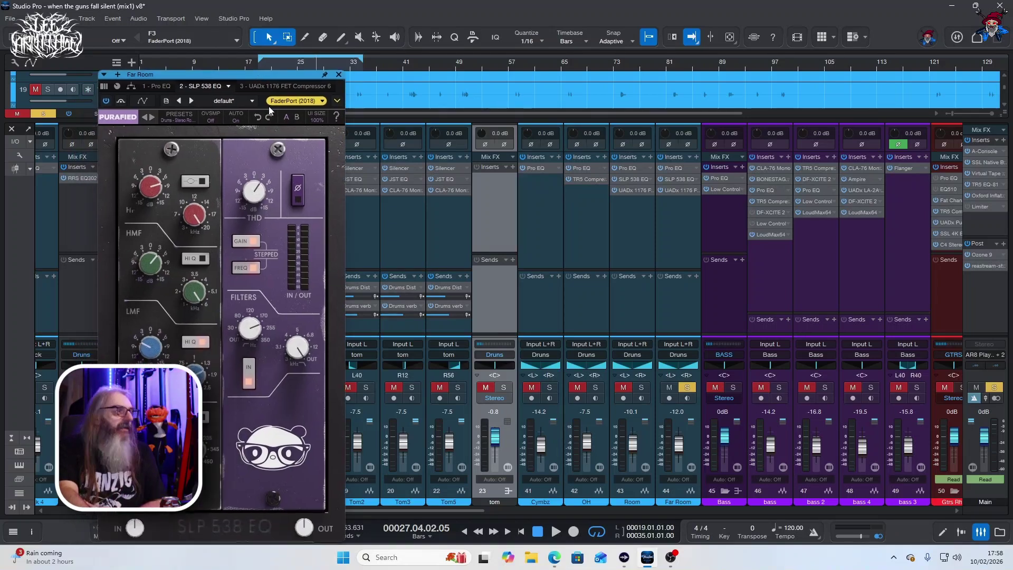
click(292, 87)
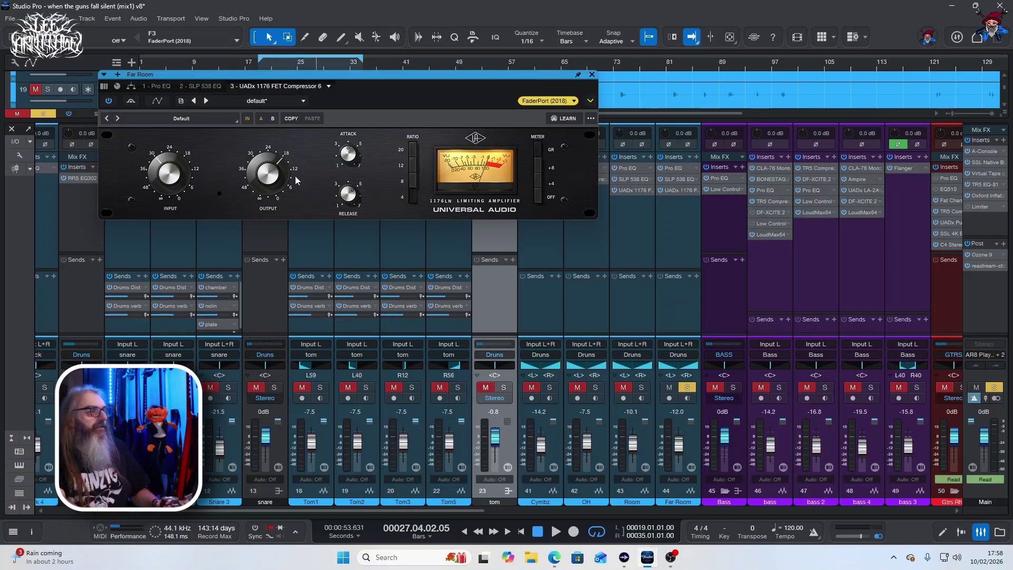
key(space)
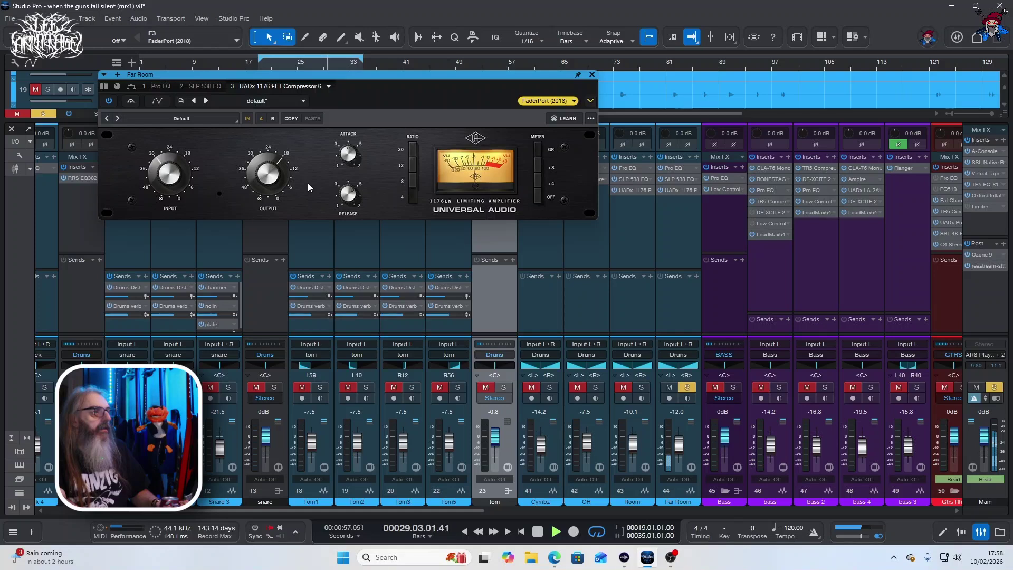
key(space)
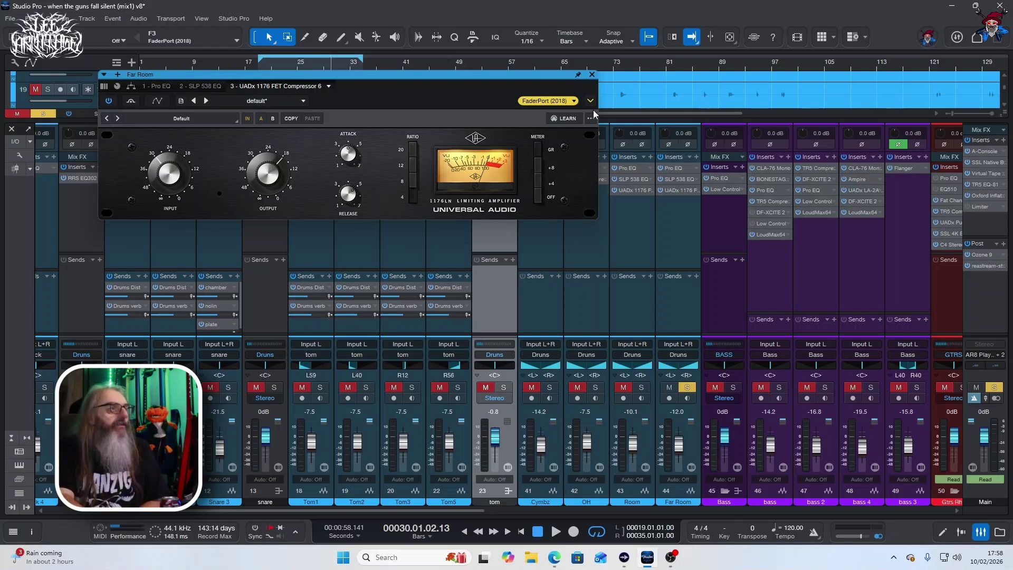
- Solo the Drums bus and compare its playback with the bus Pro EQ active and bypassed
click(592, 75)
drag(452, 513, 242, 517)
click(53, 178)
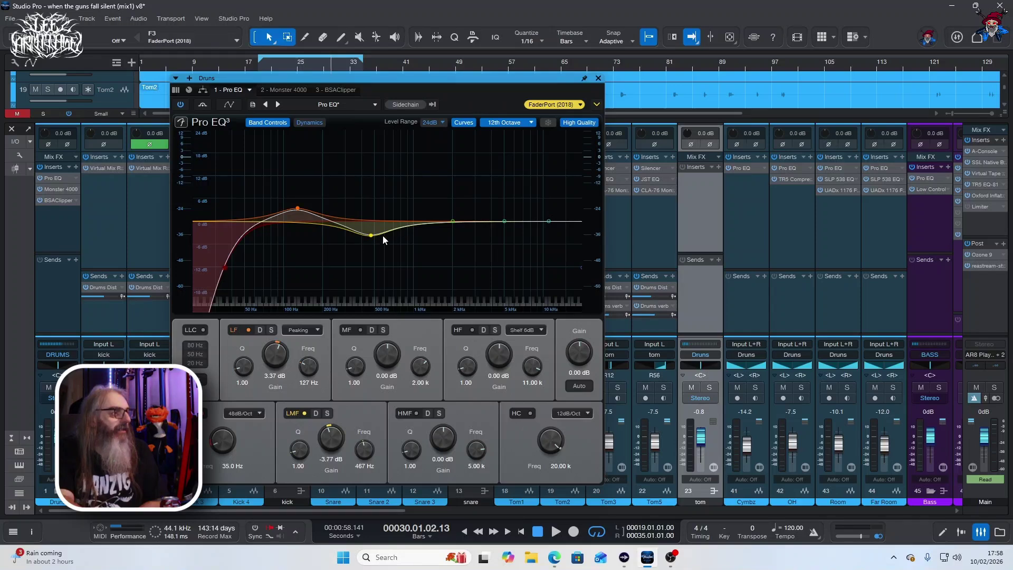
key(space)
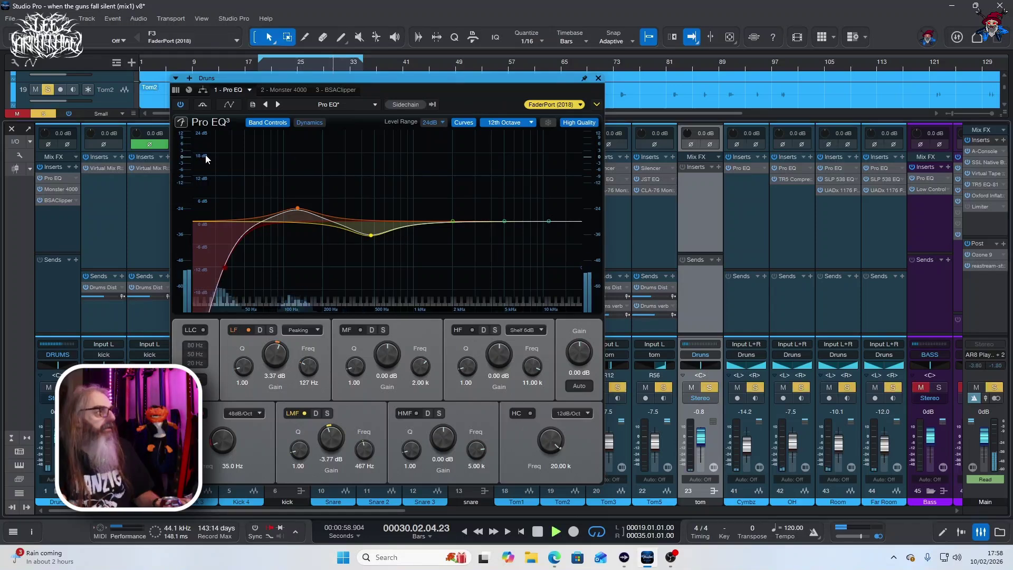
click(205, 108)
click(203, 105)
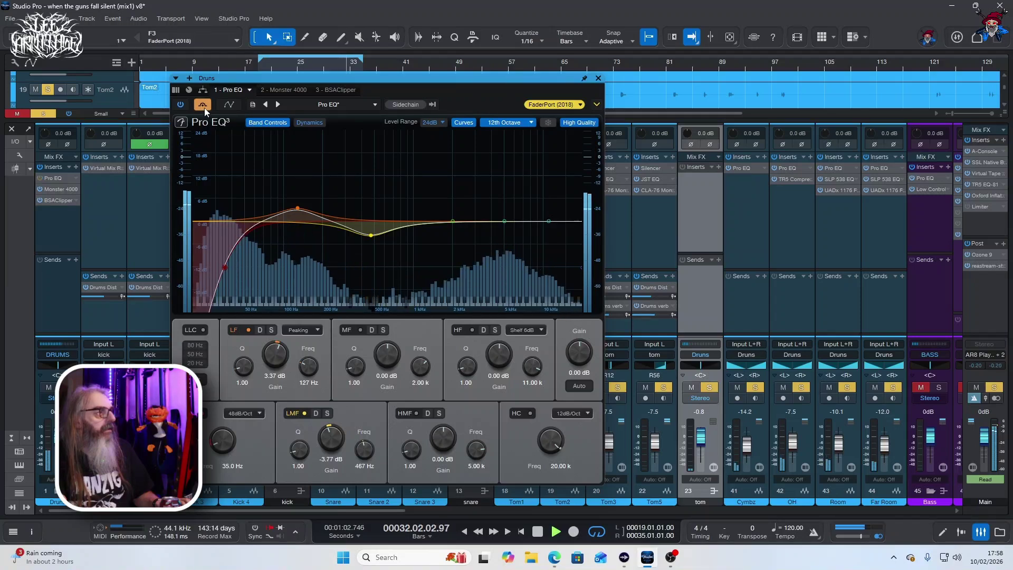
click(203, 105)
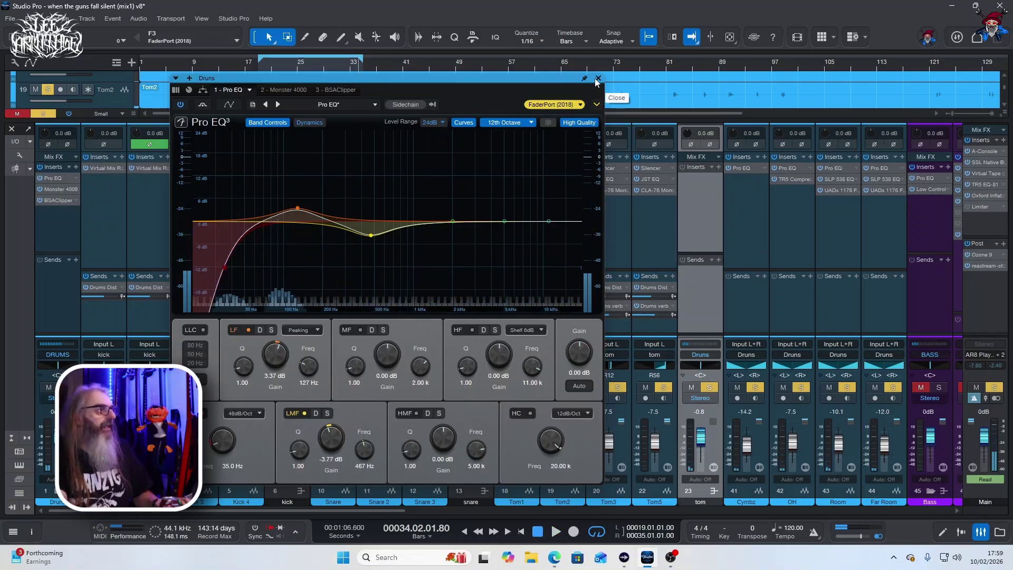
- Open the Monster 4000 compressor on the Drums bus and watch its settings and meter during playback
click(276, 90)
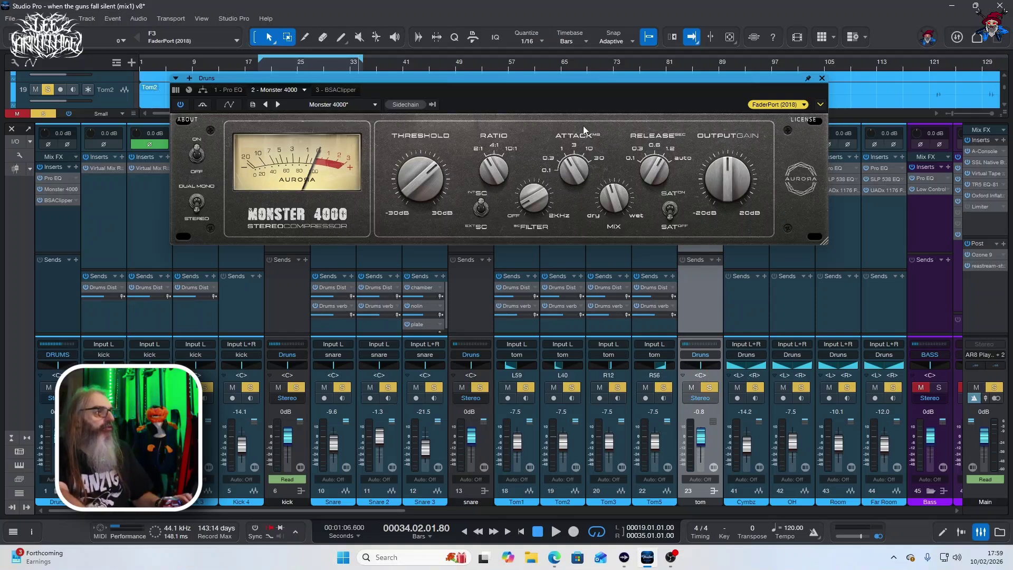
key(space)
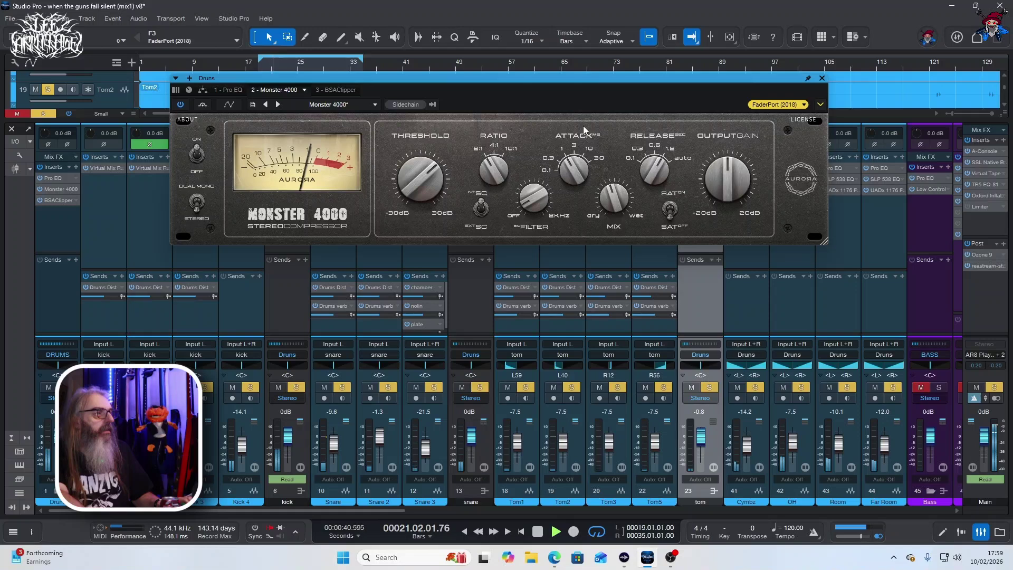
key(space)
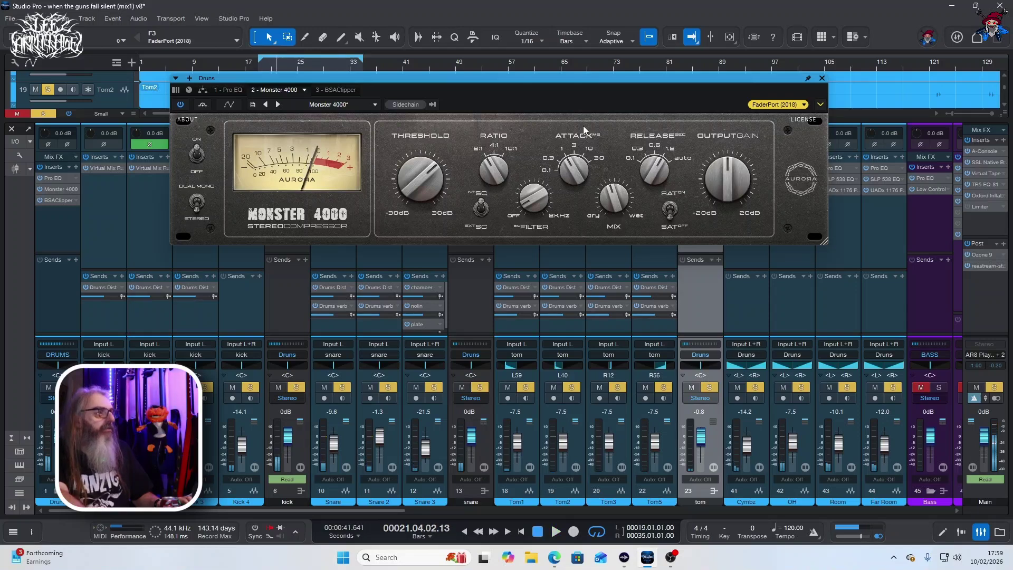
drag(467, 78, 462, 153)
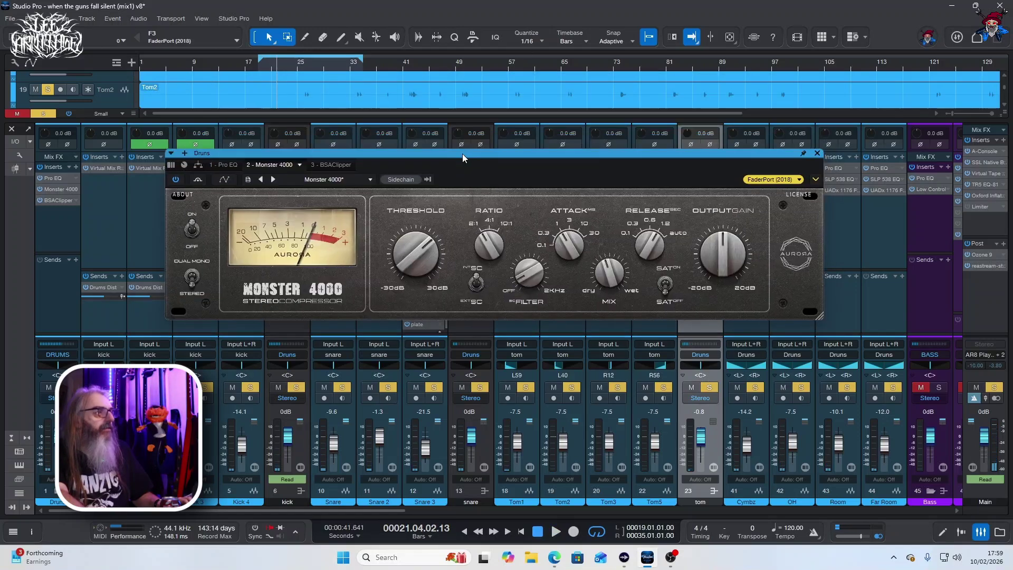
- Move the 16-bar loop range to start at bar 35 and audition the drums through the Monster 4000 from there
scroll(456, 96, up, 10)
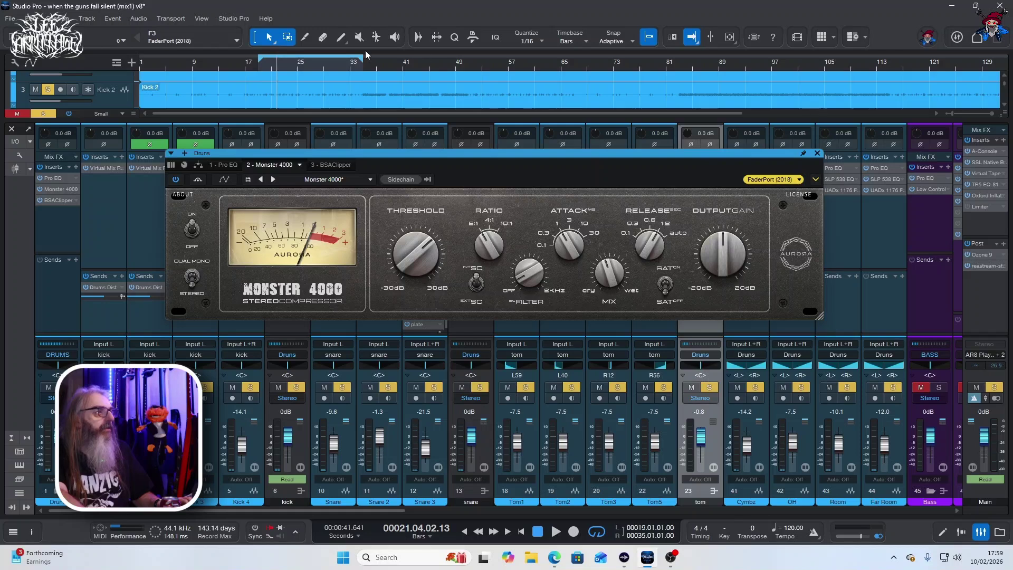
drag(365, 54, 362, 62)
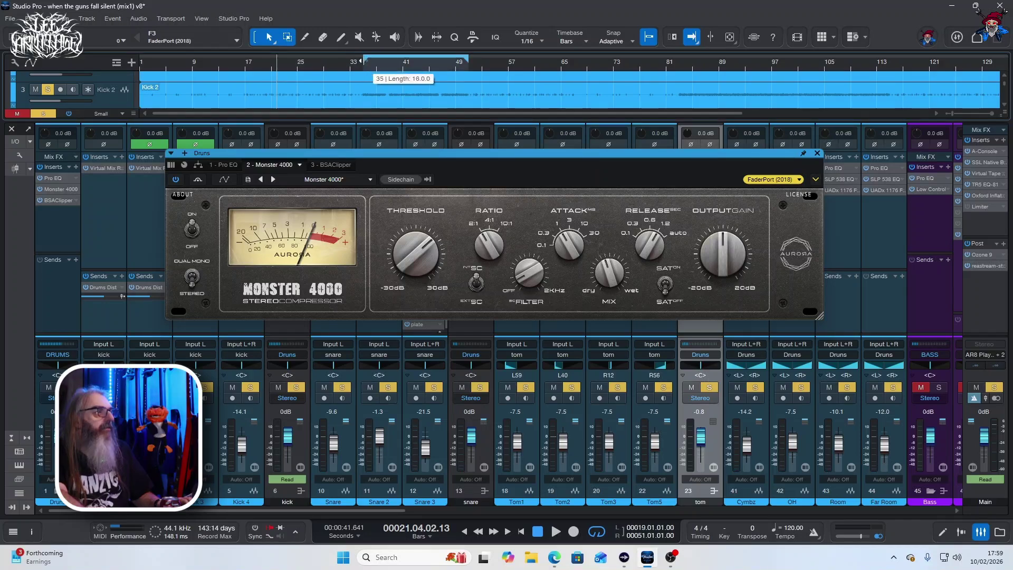
click(363, 67)
key(space)
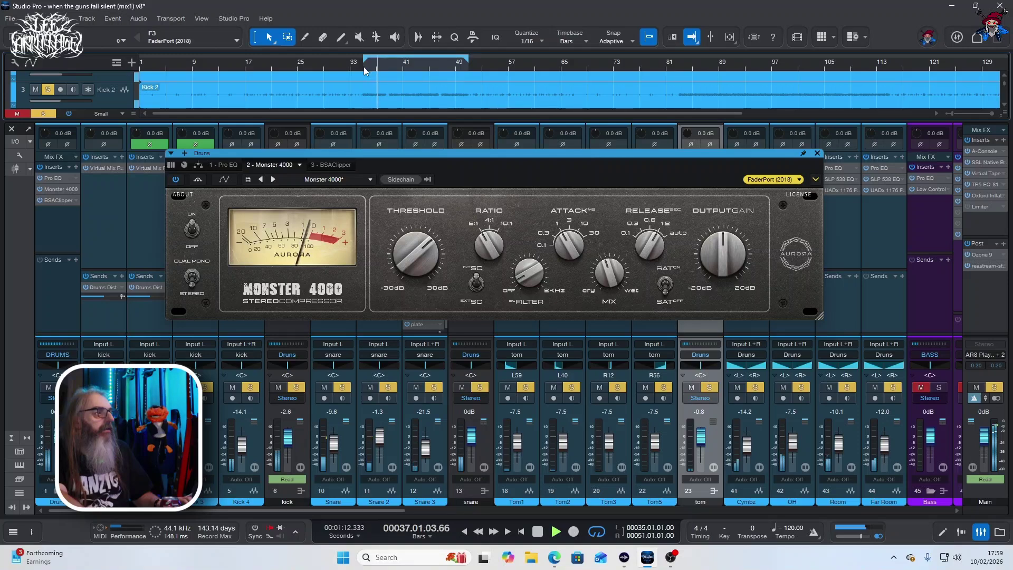
key(space)
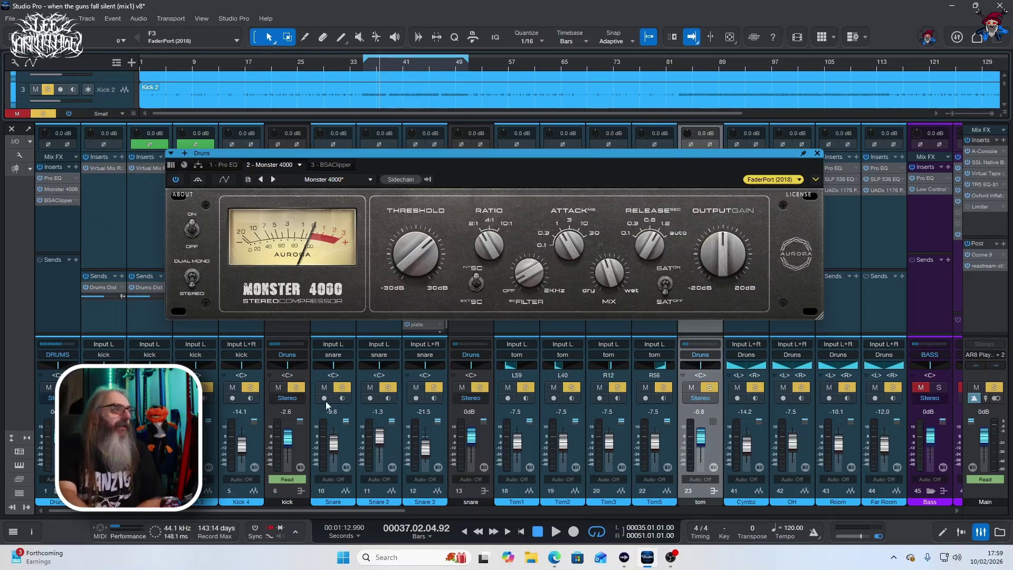
- Examine the BSAClipper on the Drums bus, and select the Kick 4 and Snare 3 channels in turn
click(332, 166)
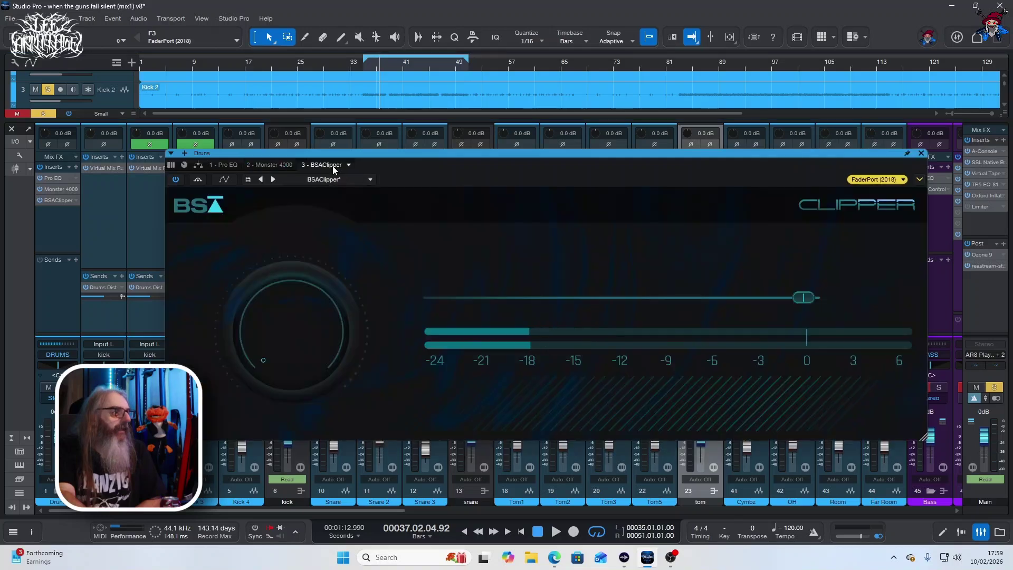
click(921, 153)
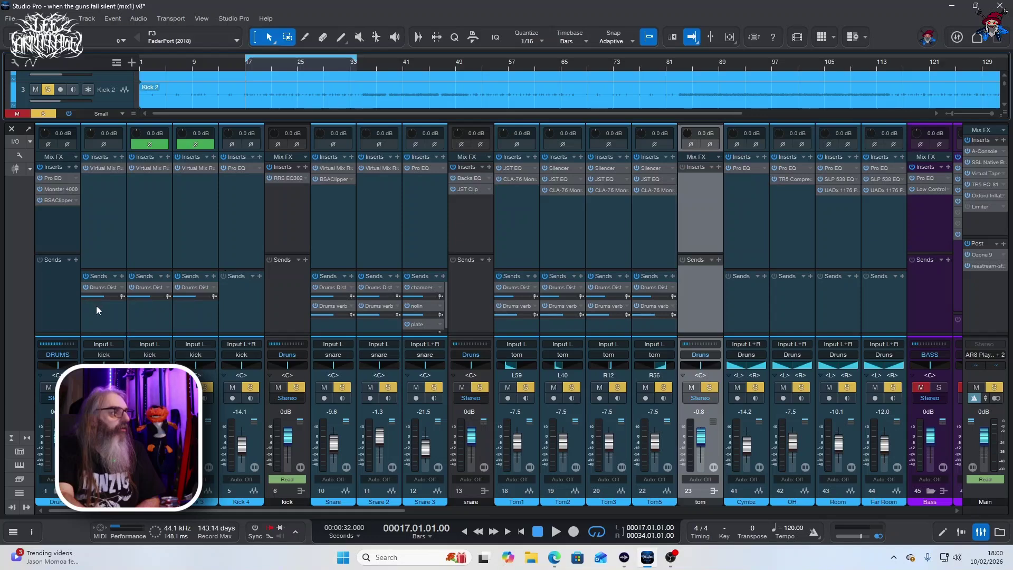
click(242, 294)
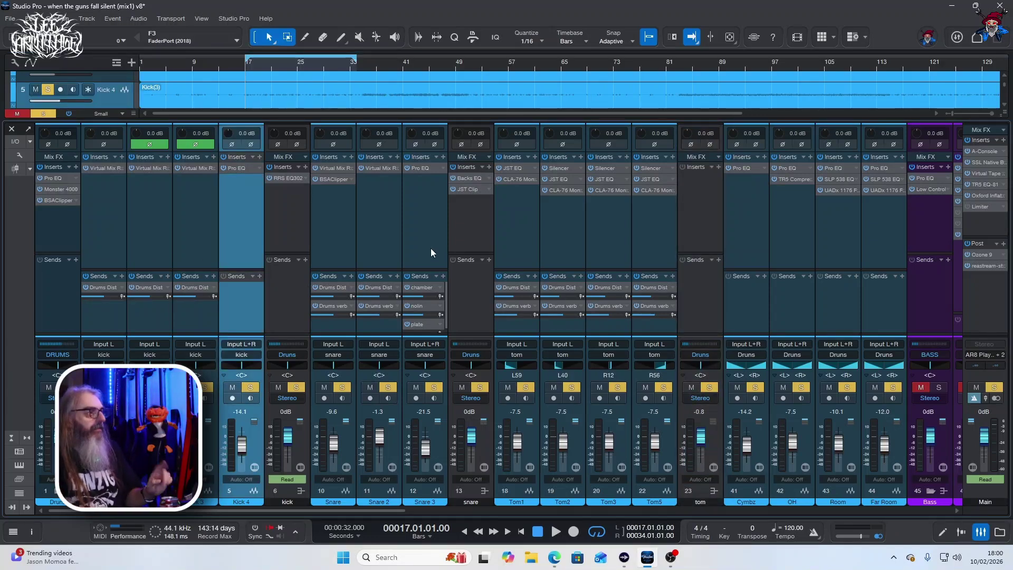
click(430, 252)
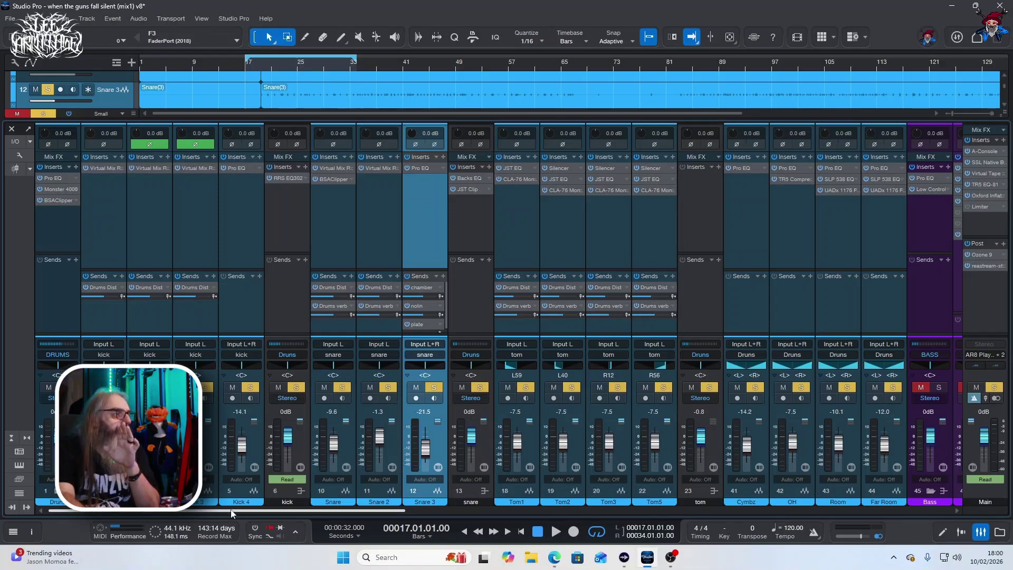
- Select the Drums Dist effects channel and open its LocnessV2 distortion to examine the settings
drag(231, 513, 655, 512)
click(698, 201)
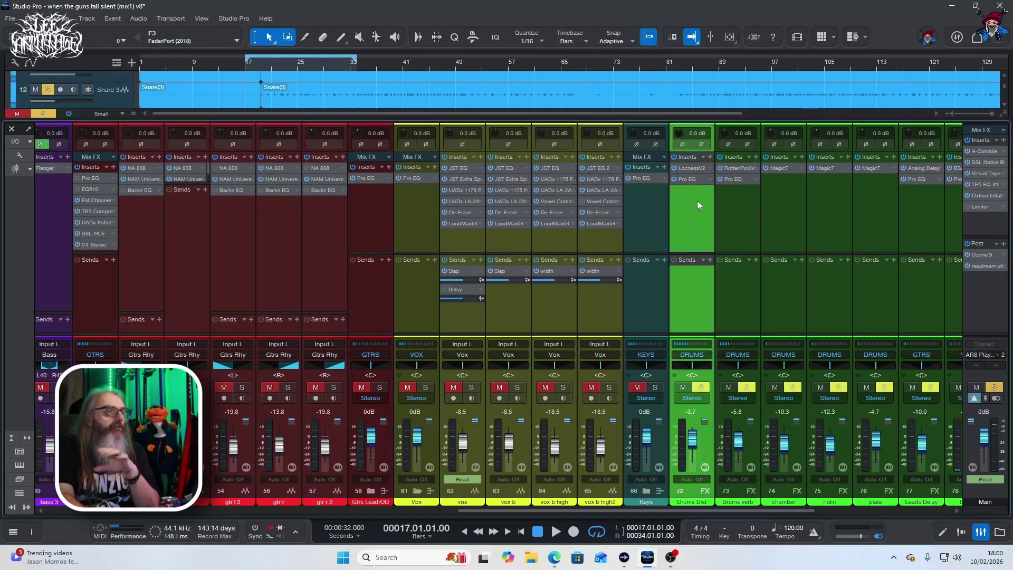
click(692, 169)
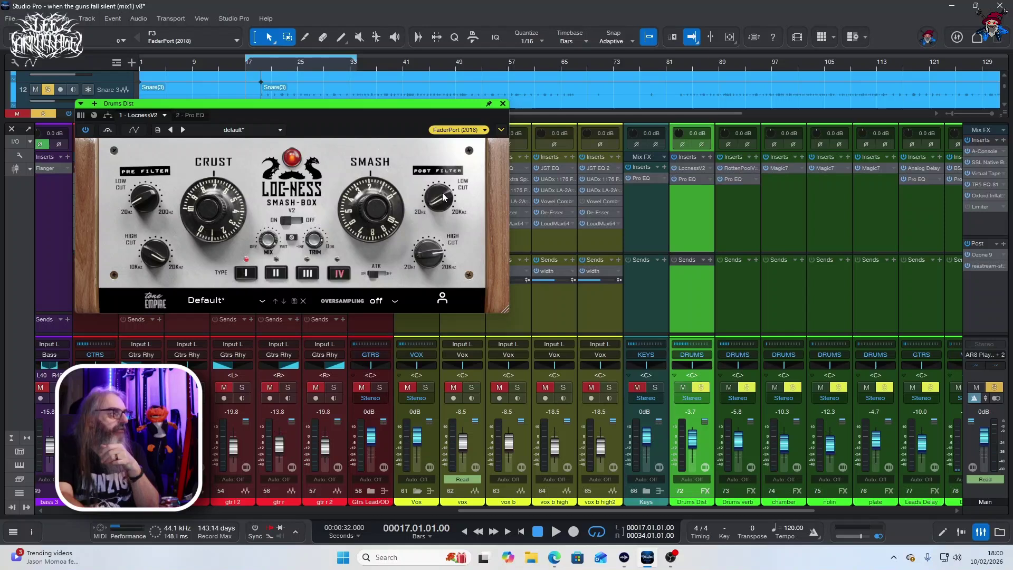
- Compare the drum playback with the LocnessV2 on Drums Dist active and bypassed, leaving it active and closing it
click(108, 130)
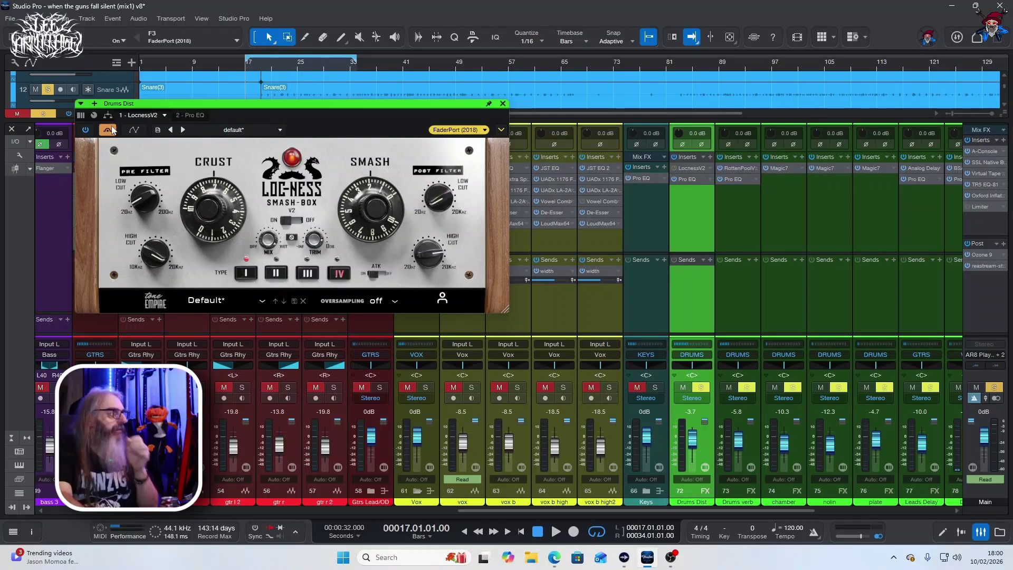
click(112, 130)
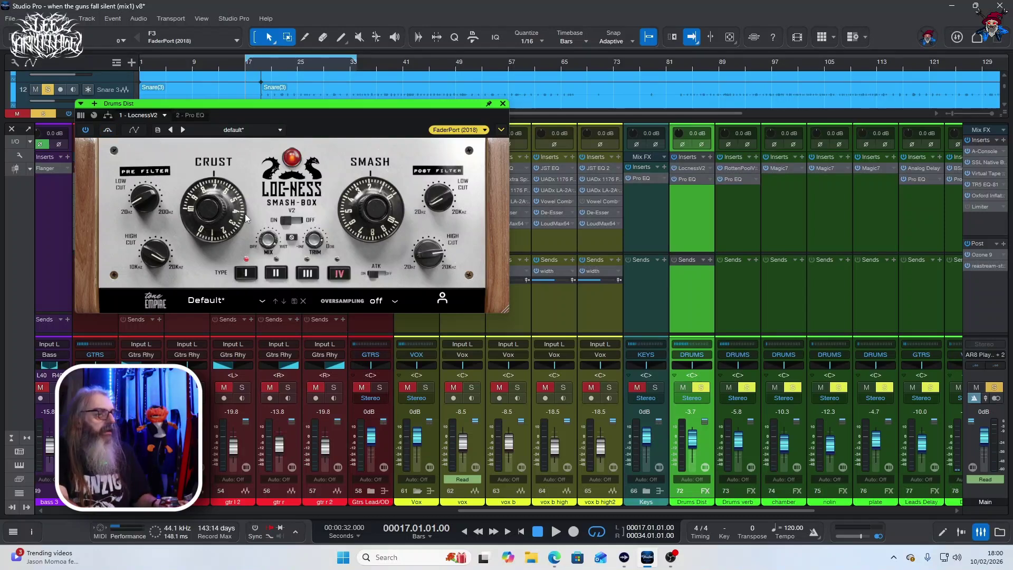
click(111, 130)
key(space)
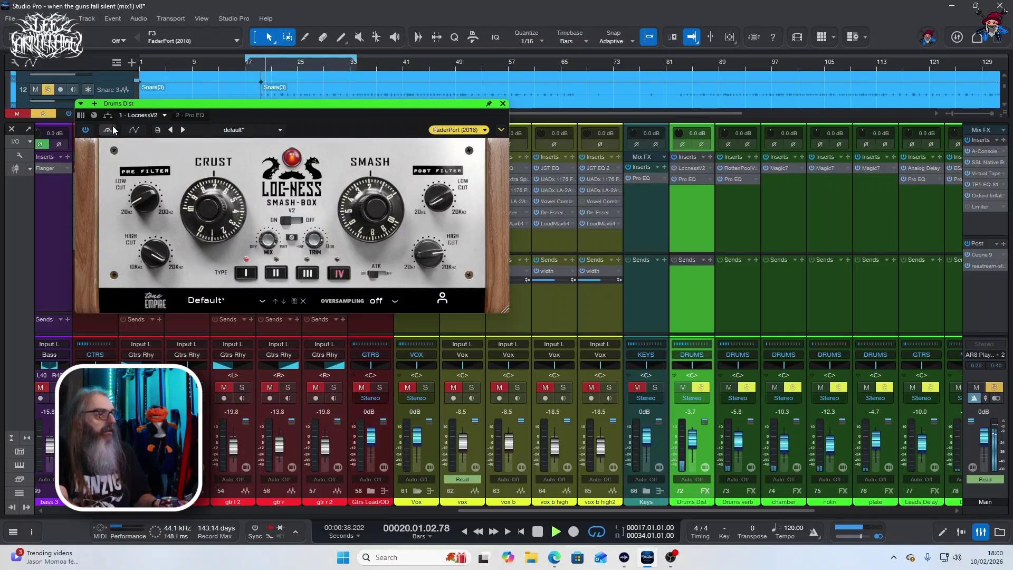
click(111, 130)
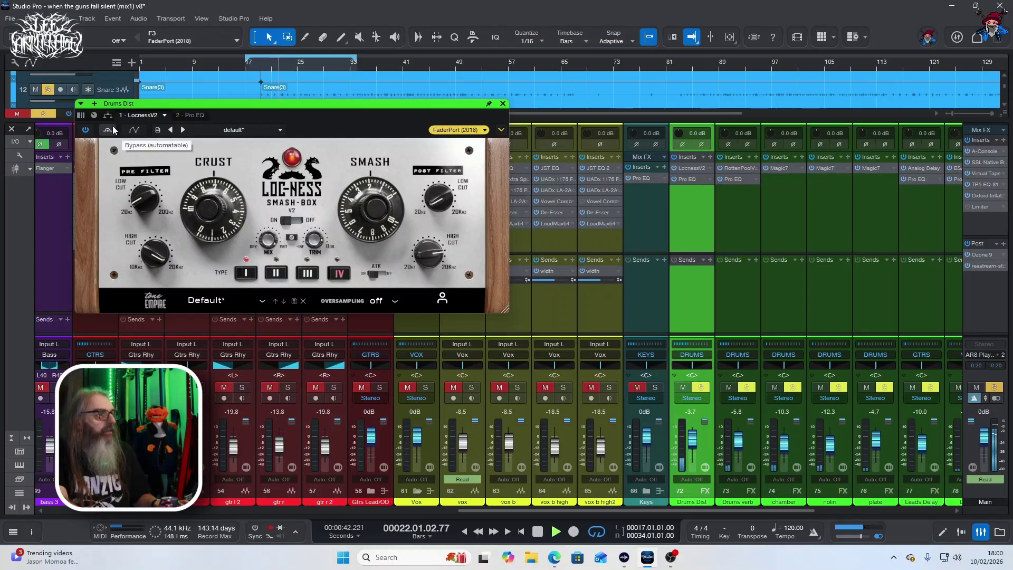
click(113, 130)
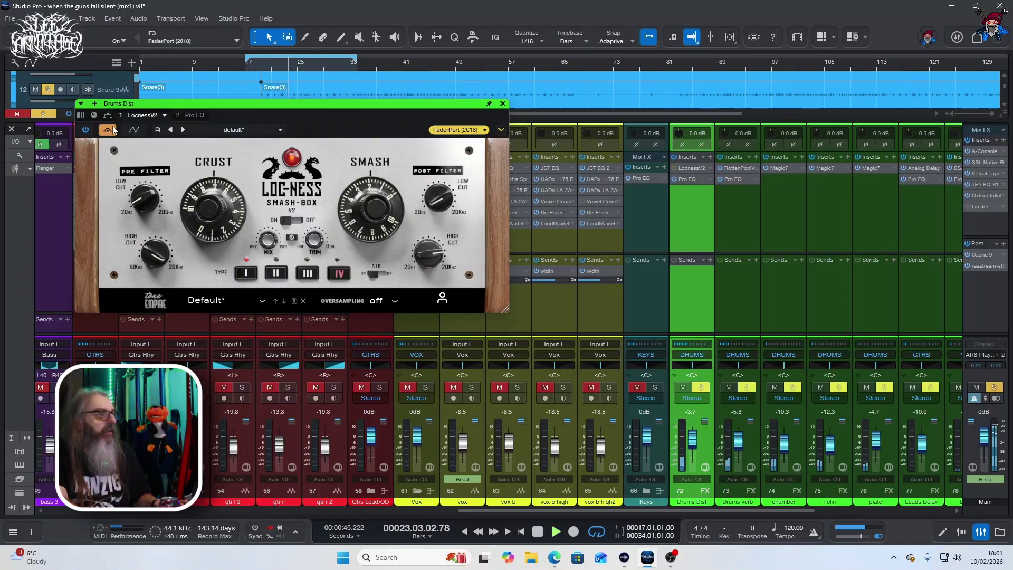
click(113, 130)
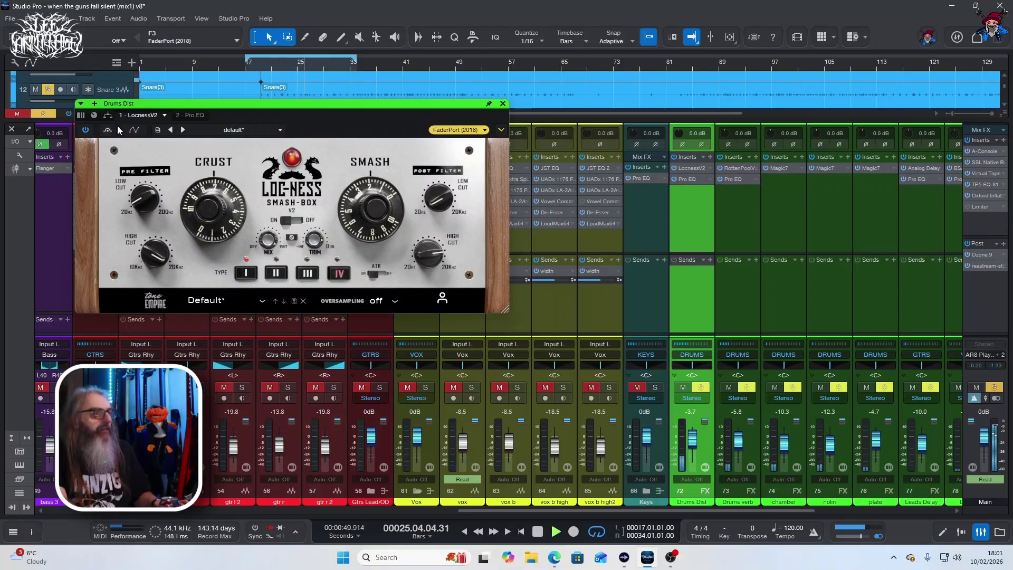
key(space)
click(503, 103)
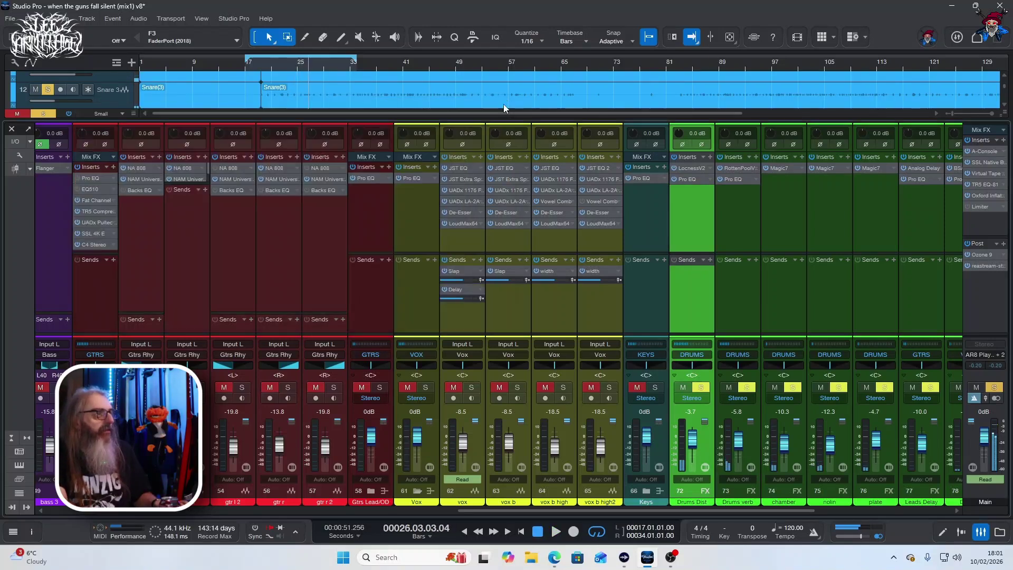
- Check the Pro EQ on the Drums Dist channel, and examine the RottenPoolVerb on the Drums verb channel
click(688, 179)
click(503, 104)
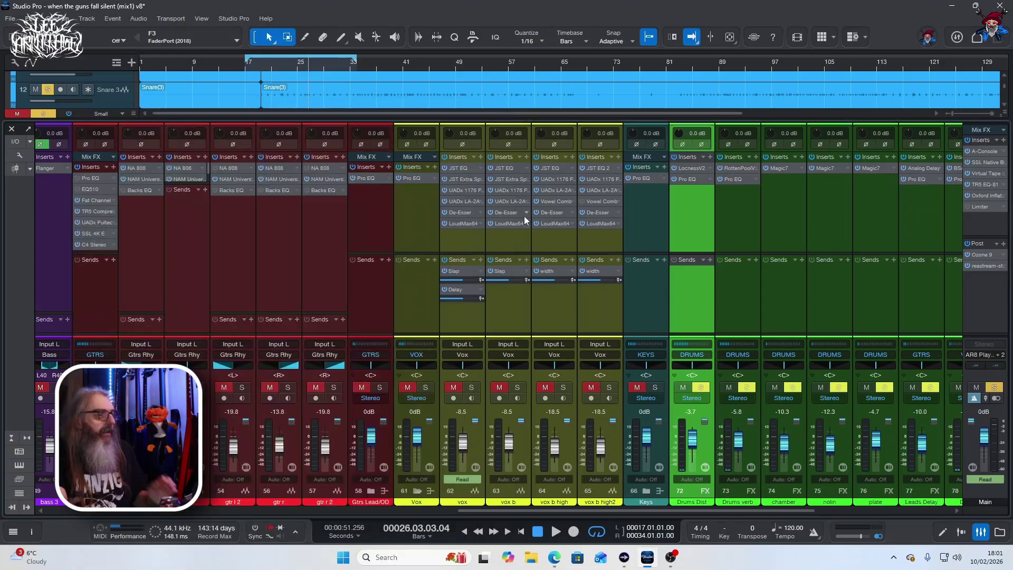
click(239, 510)
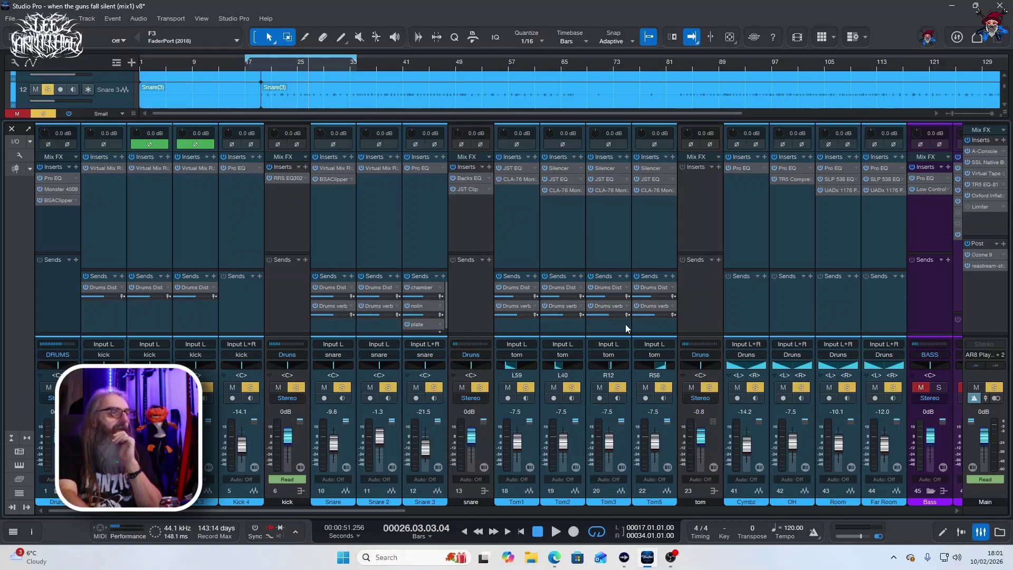
drag(319, 514, 764, 485)
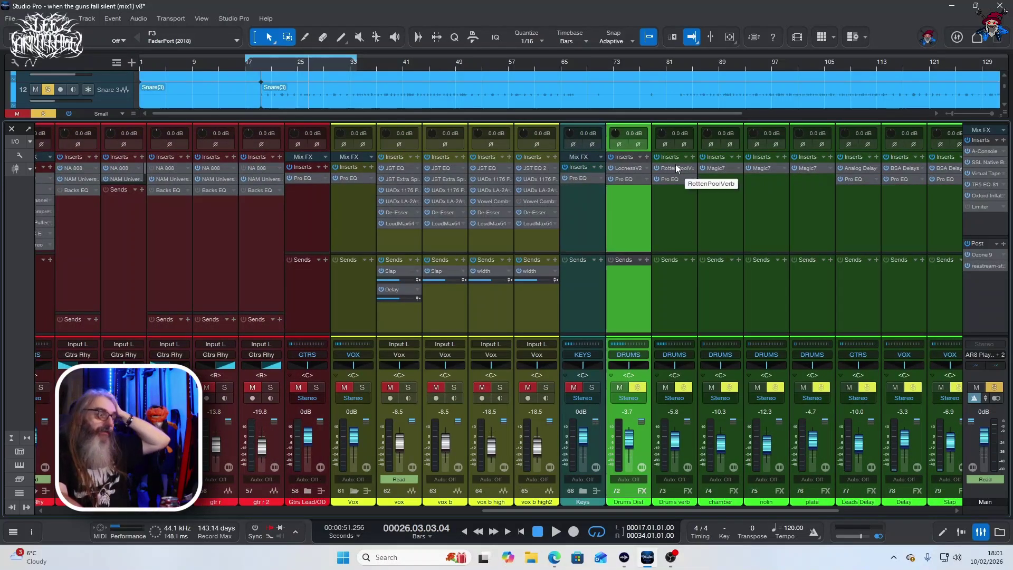
click(676, 168)
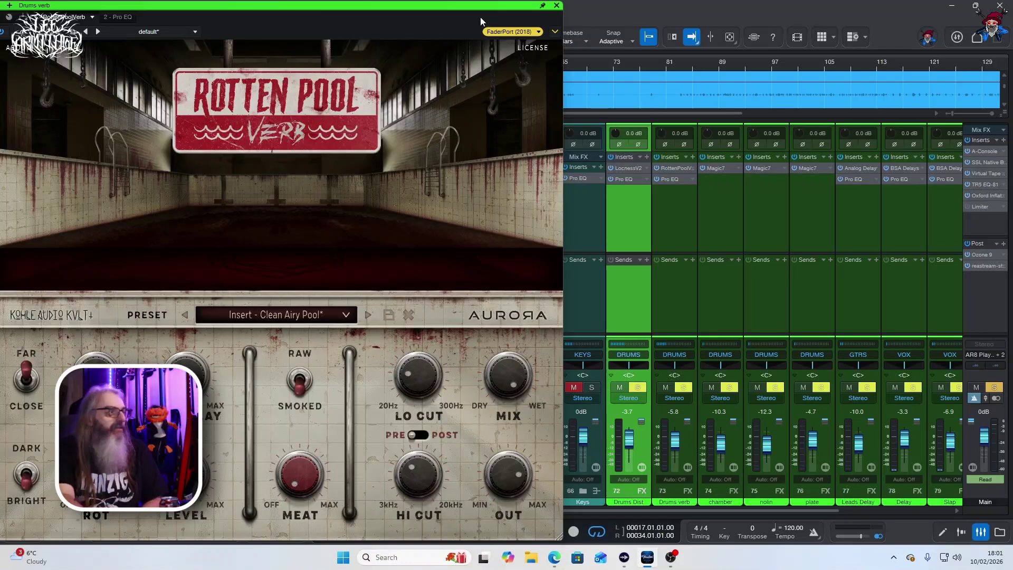
click(118, 21)
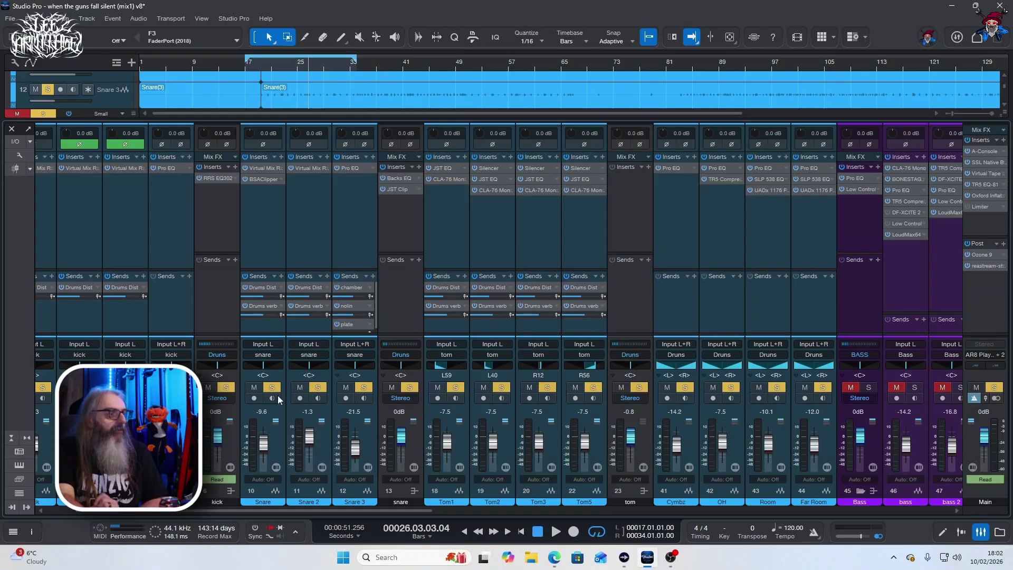
- Solo only the Snare 3 channel, enlarge the mixer's sends area, and view the Magic7 reverb on its chamber send
ctrl+click(363, 388)
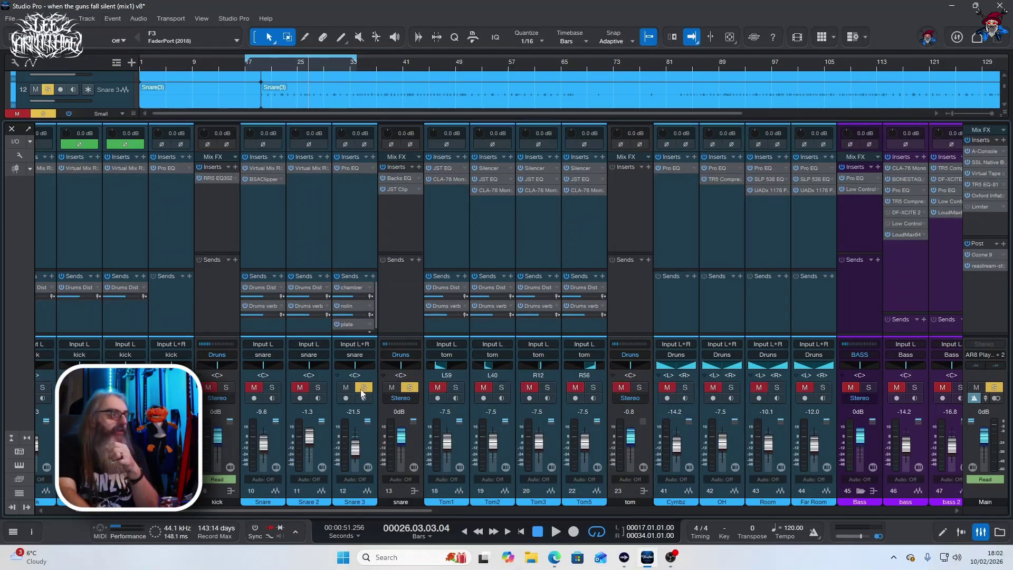
drag(335, 256, 335, 231)
double_click(351, 262)
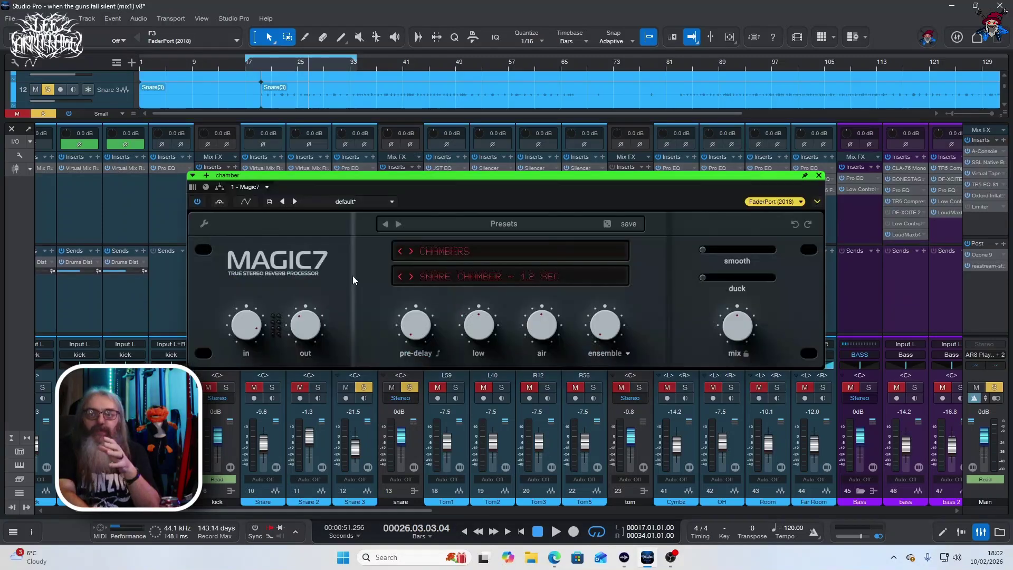
click(818, 176)
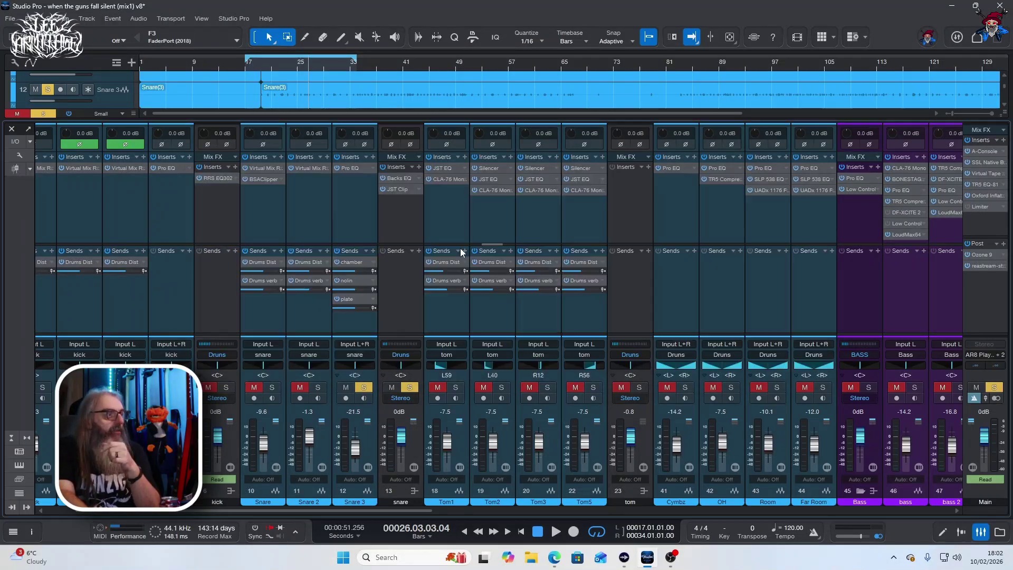
- Compare the soloed Snare 3 playback with all its sends deactivated and reactivated
click(336, 250)
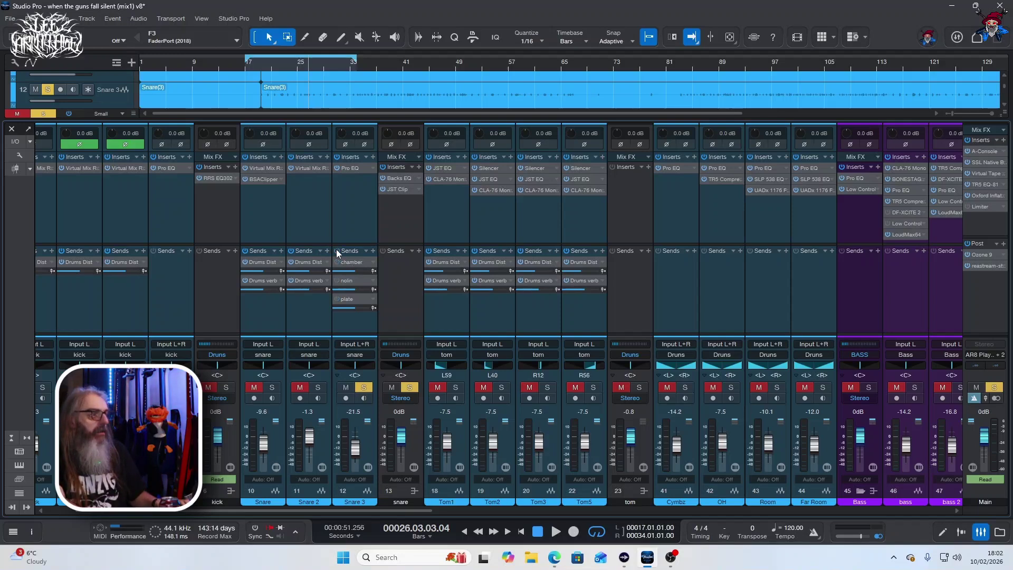
key(space)
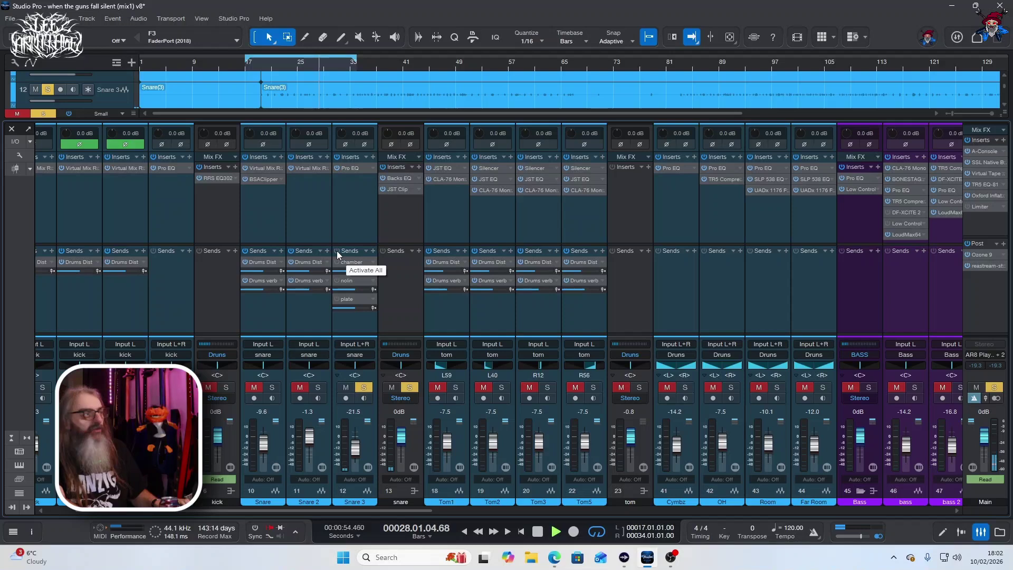
key(space)
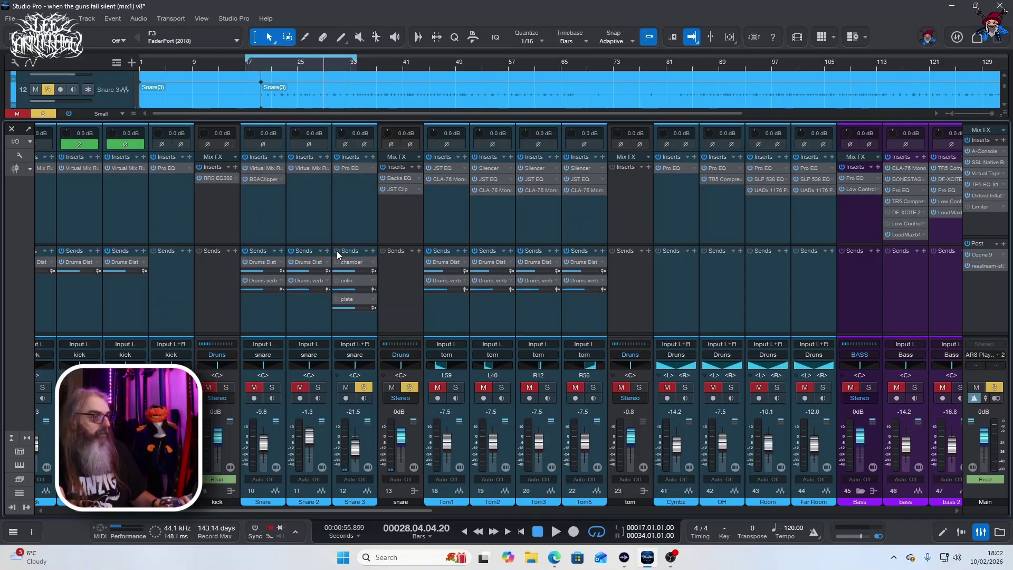
click(337, 251)
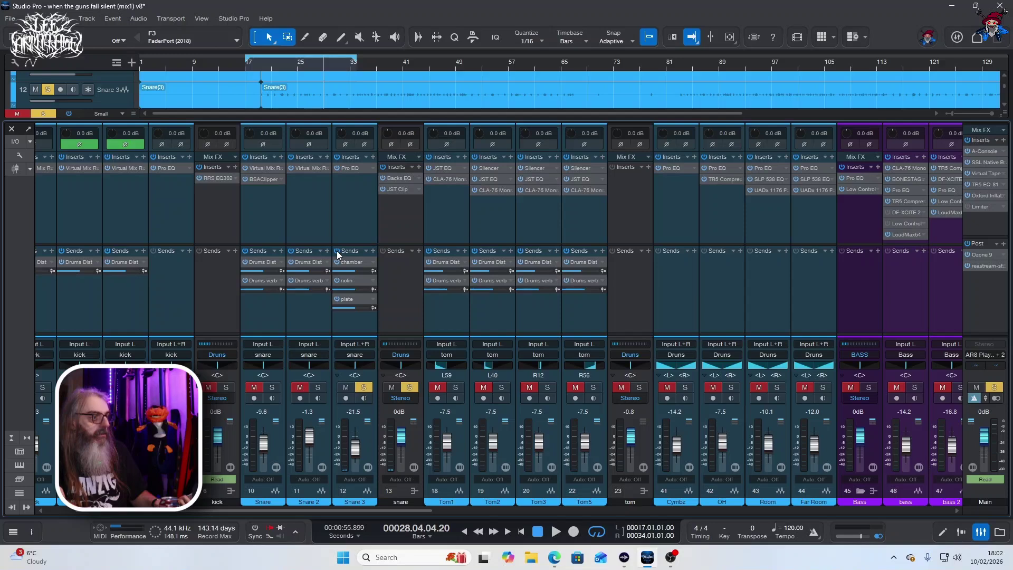
key(space)
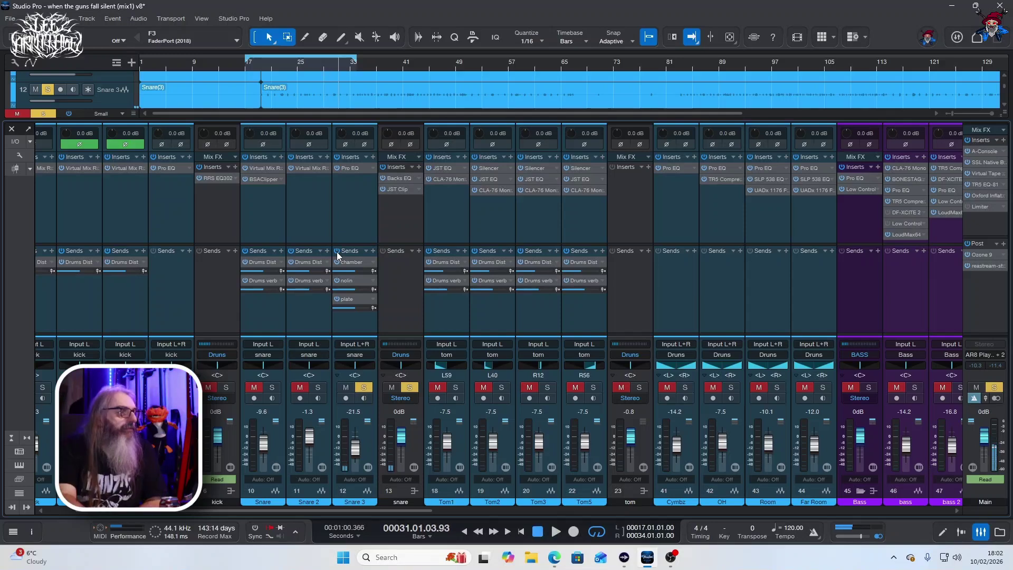
- View the Magic7 reverbs on Snare 3's nolin and chamber sends, moving the chamber window clear of the sends
double_click(348, 281)
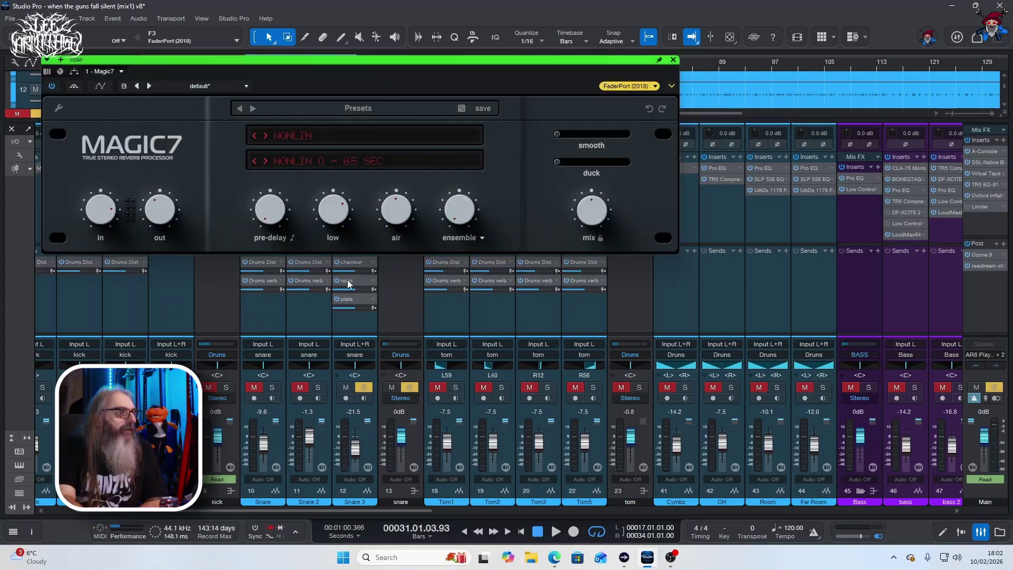
double_click(348, 263)
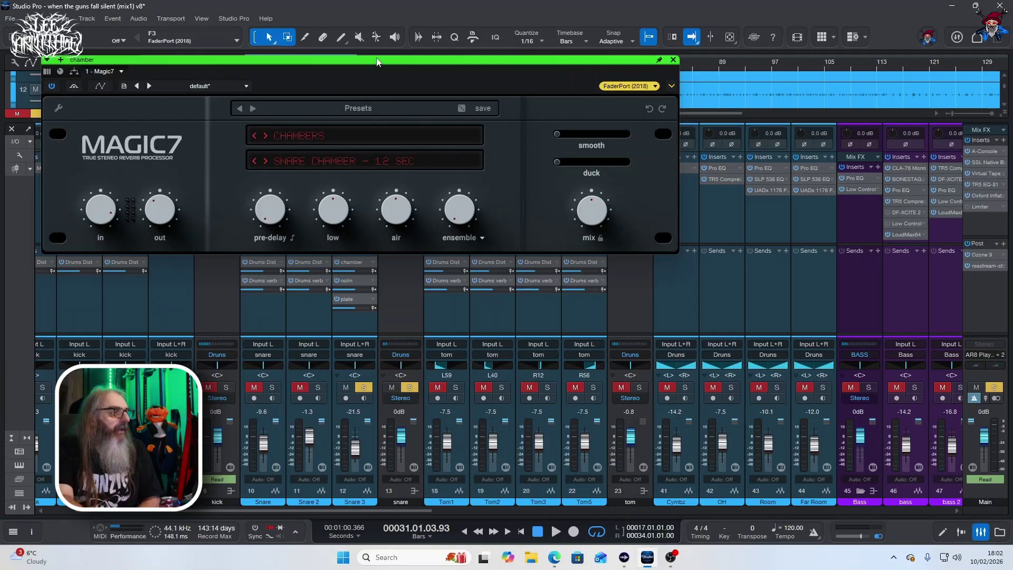
drag(365, 65, 415, 183)
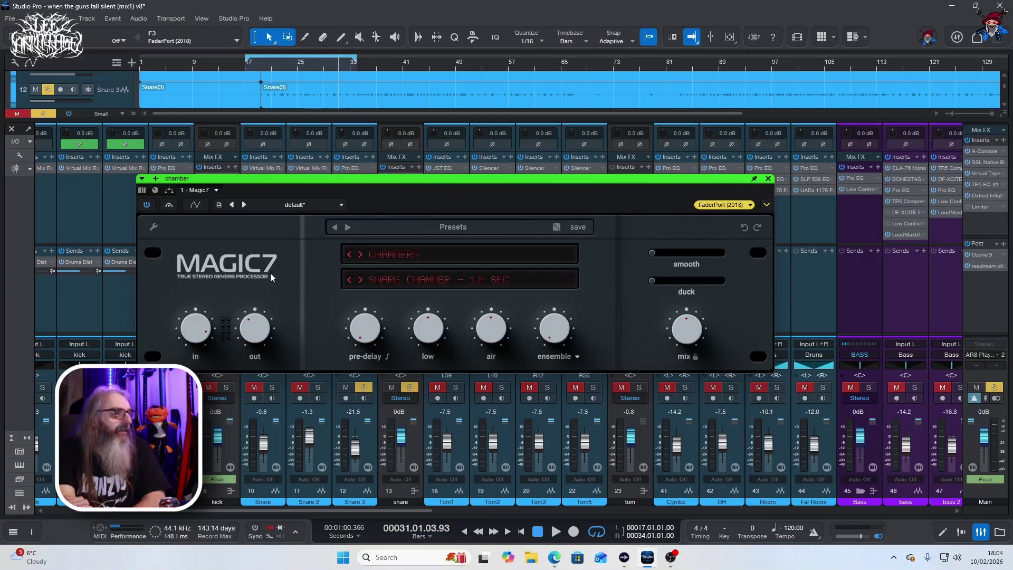
- Browse the presets, reverb categories and chamber programs in the chamber Magic7, keeping Snare Chamber as the program
click(479, 228)
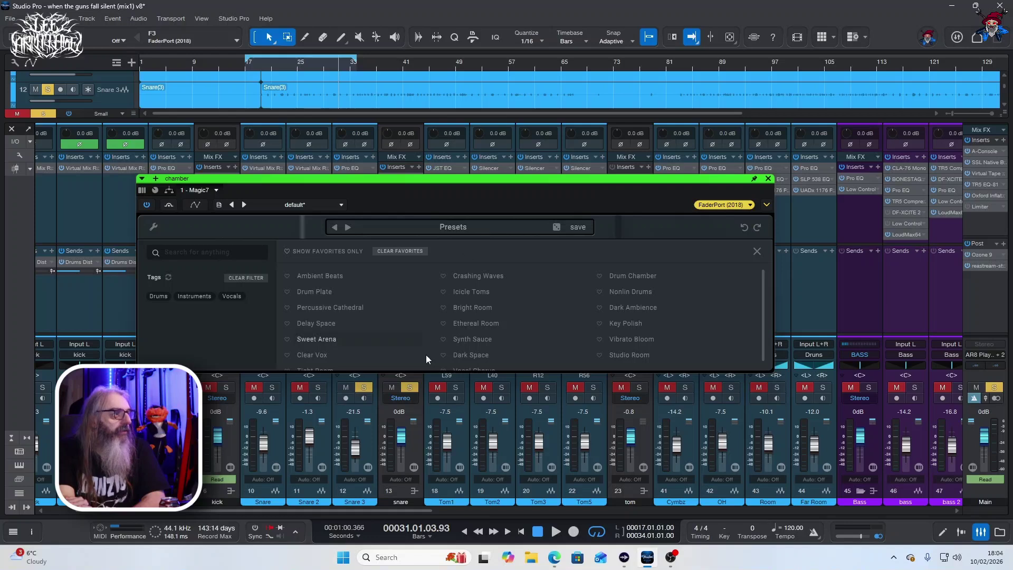
click(757, 252)
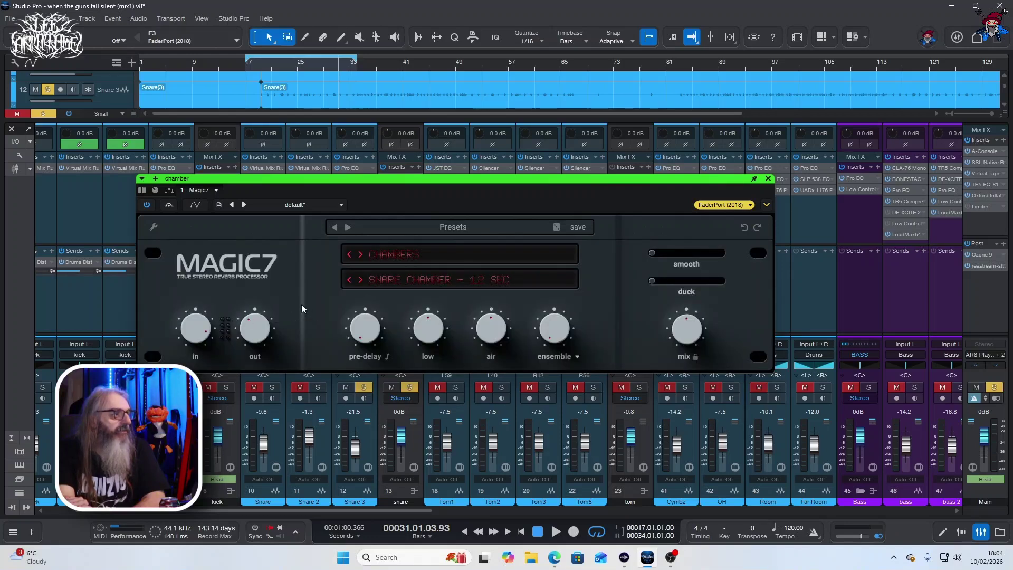
click(468, 258)
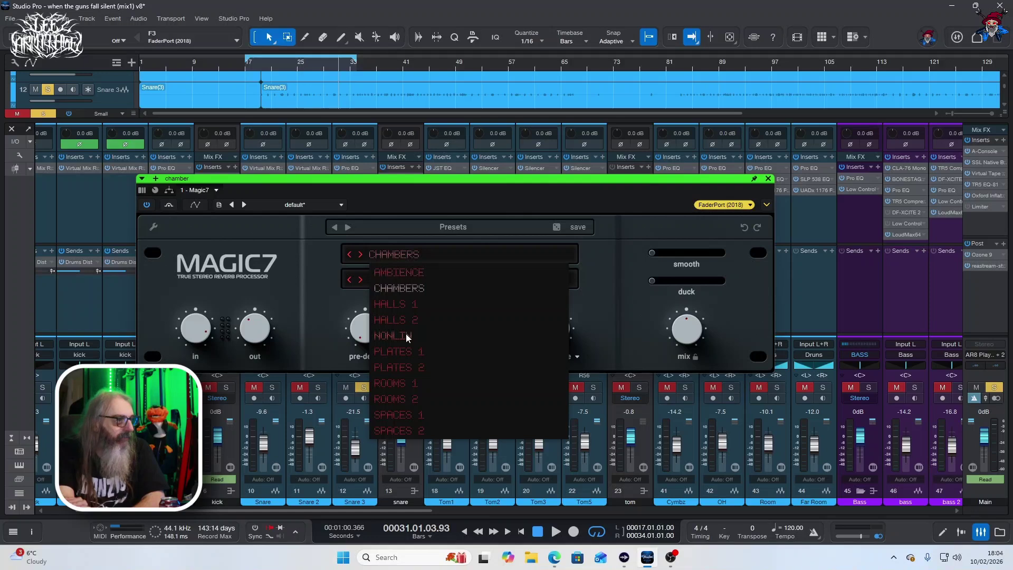
click(607, 282)
click(573, 279)
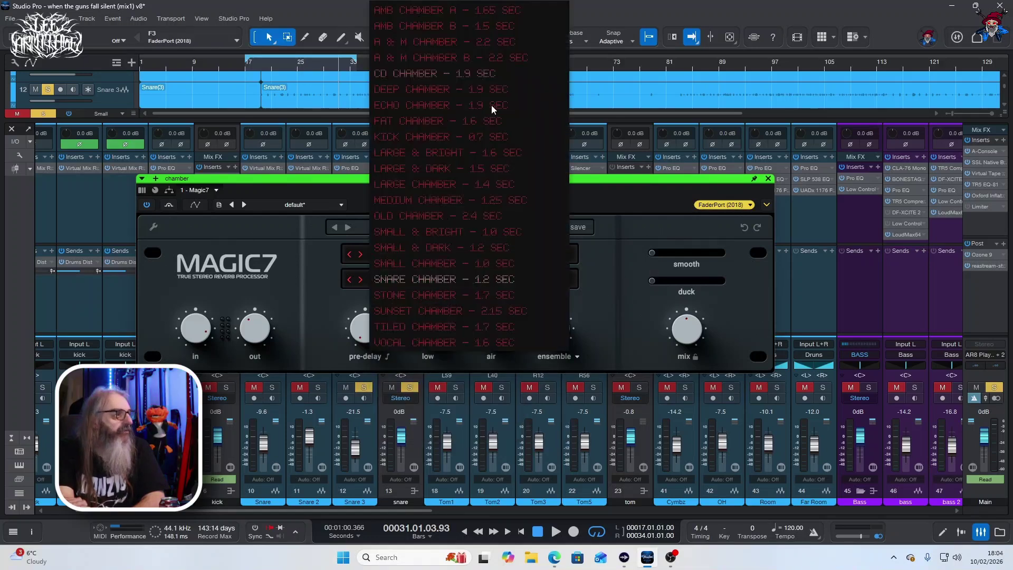
click(601, 300)
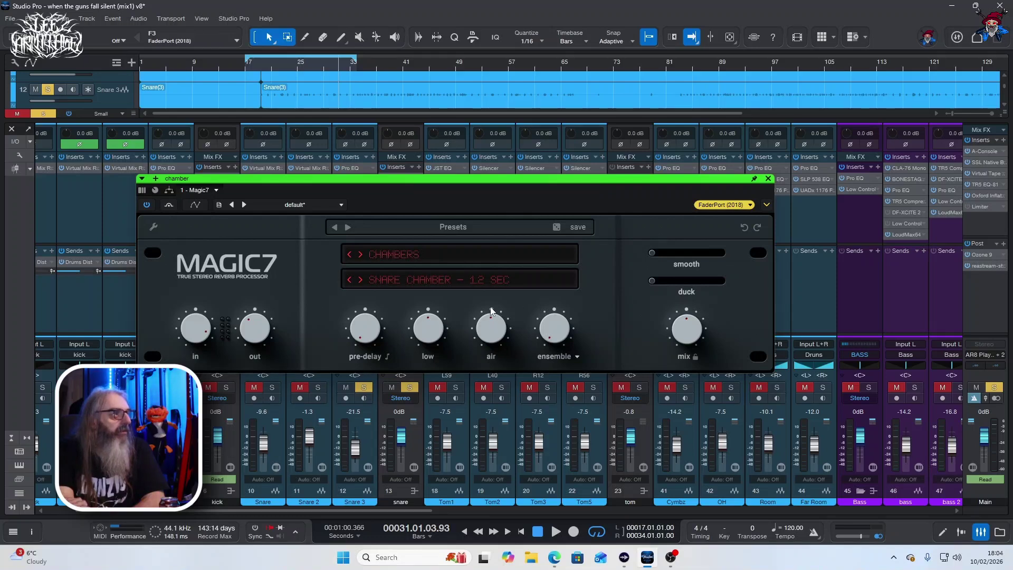
- Examine the reverb categories in the nolin Magic7, and view the plate send's Magic7 settings before closing it
click(542, 248)
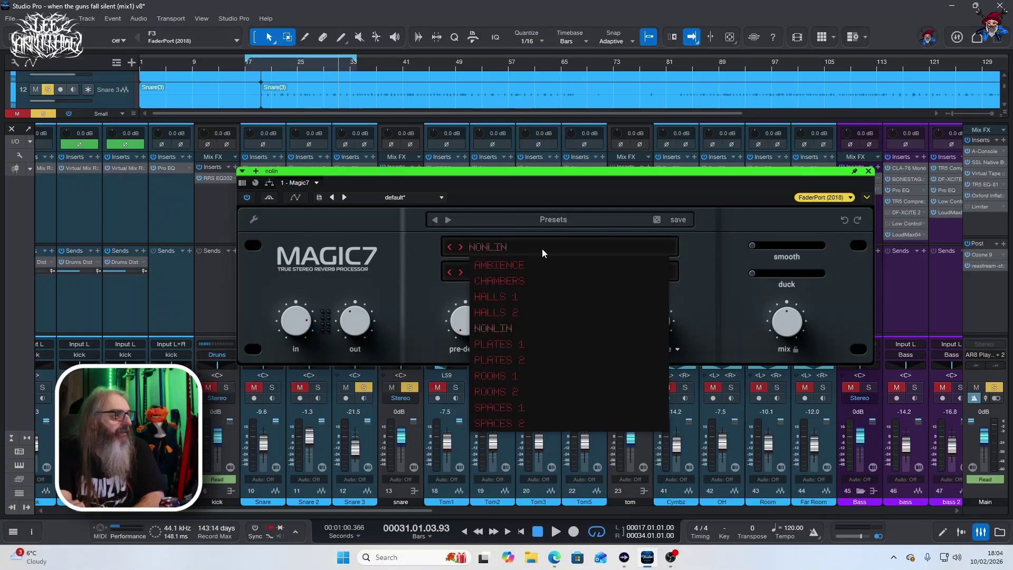
click(543, 248)
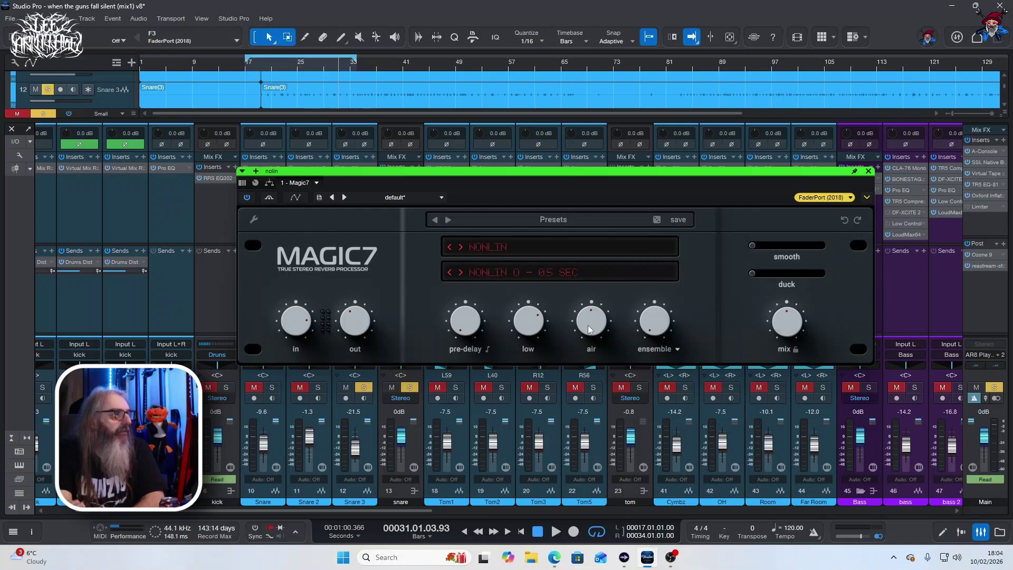
key(Escape)
double_click(348, 299)
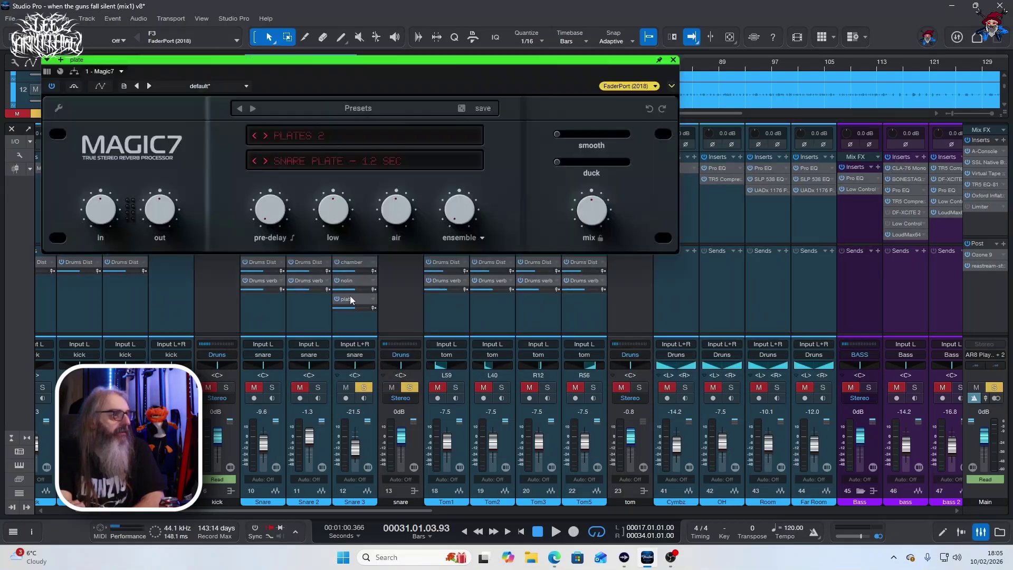
drag(416, 68, 597, 208)
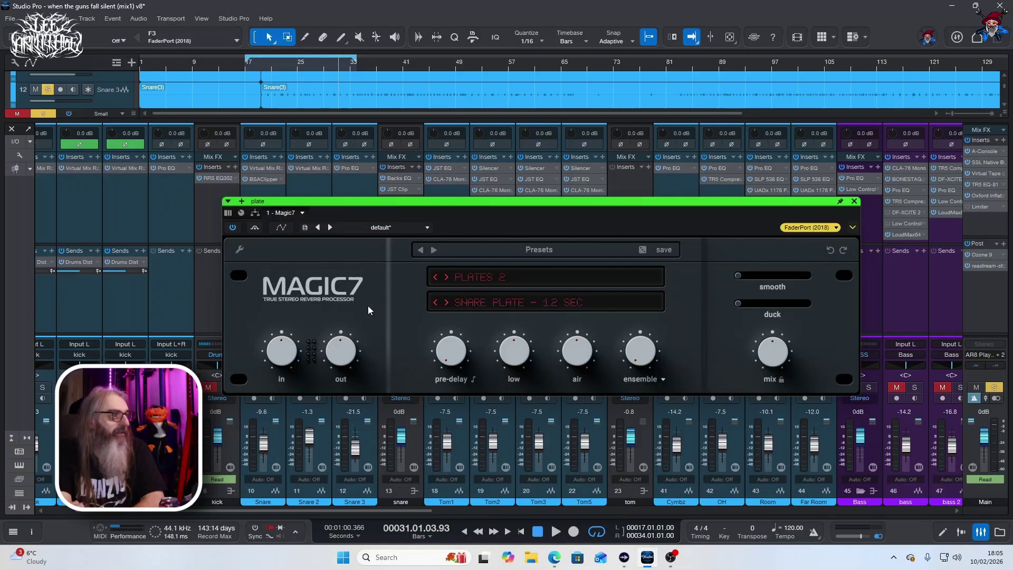
click(854, 203)
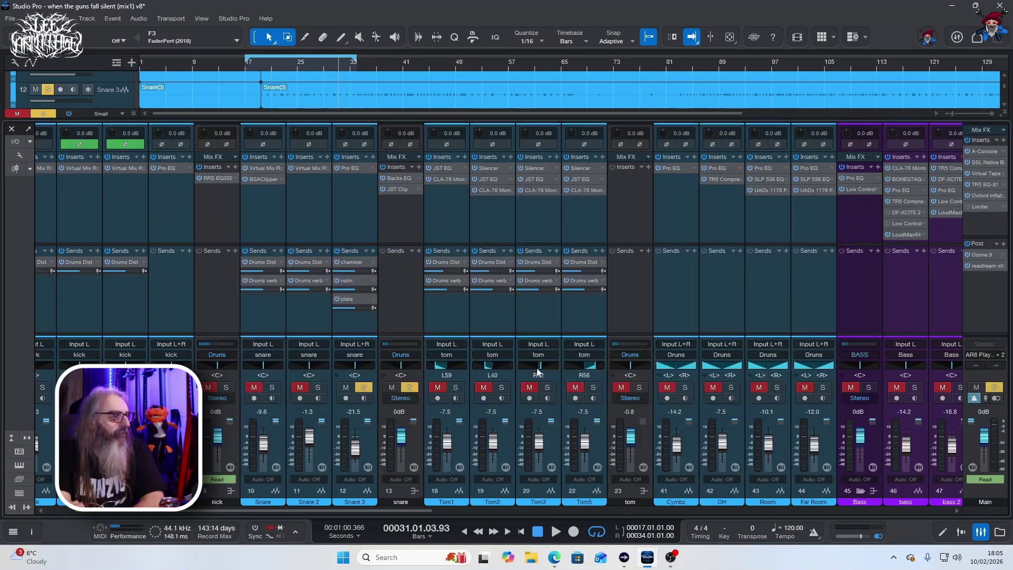
- Unsolo Snare 3 and solo the DRUMS bus that follows the effects channels
click(368, 388)
drag(330, 511, 302, 520)
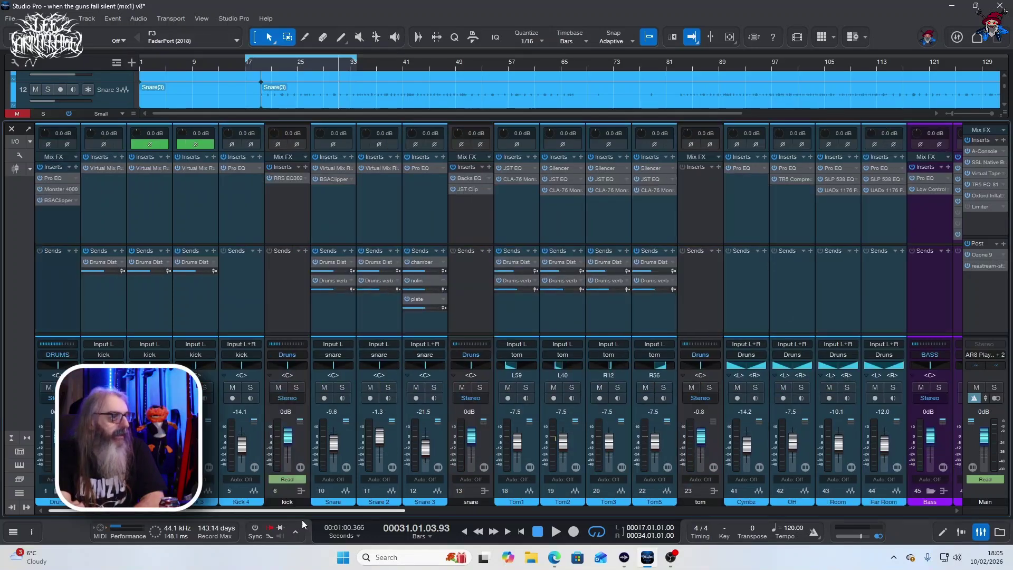
scroll(543, 383, right, 10)
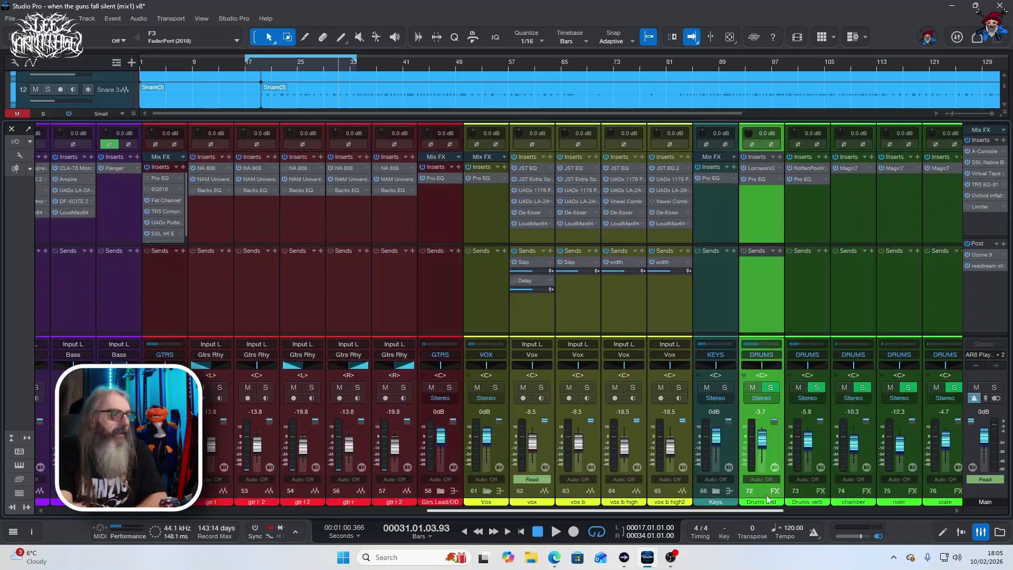
shift+click(659, 297)
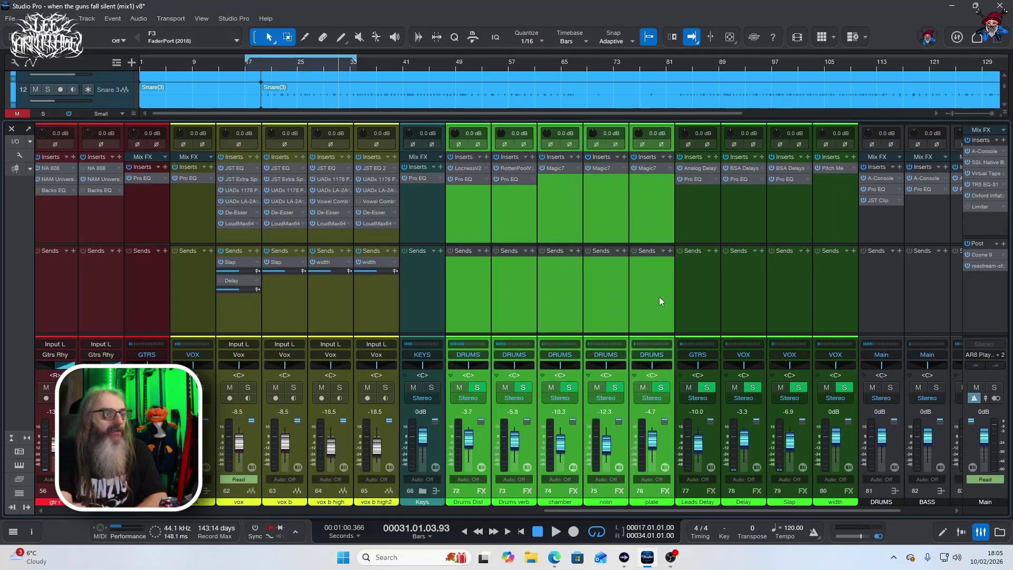
click(891, 272)
click(891, 388)
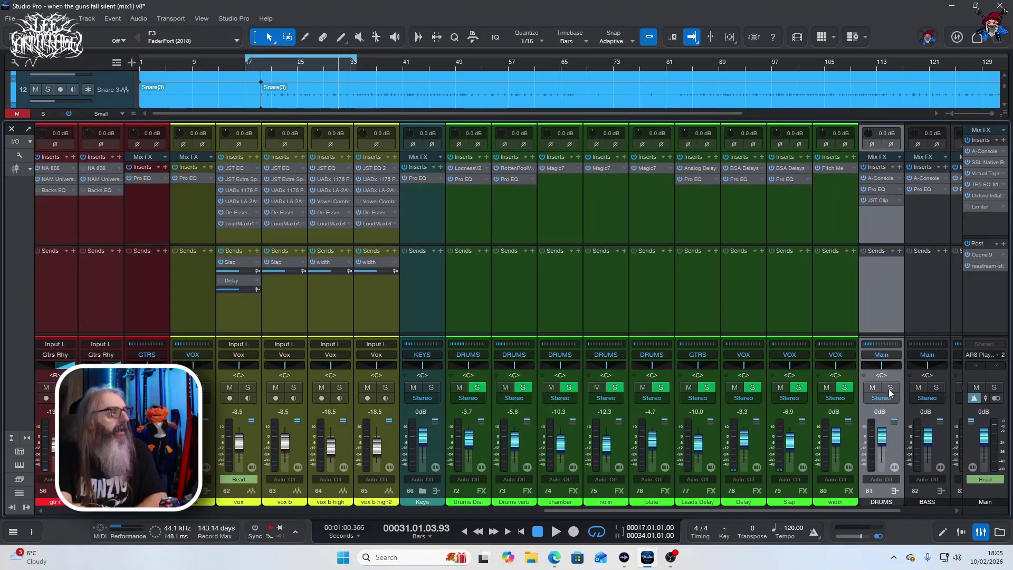
- View the A-Console, Pro EQ and JST Clip settings inserted on the DRUMS bus
click(881, 177)
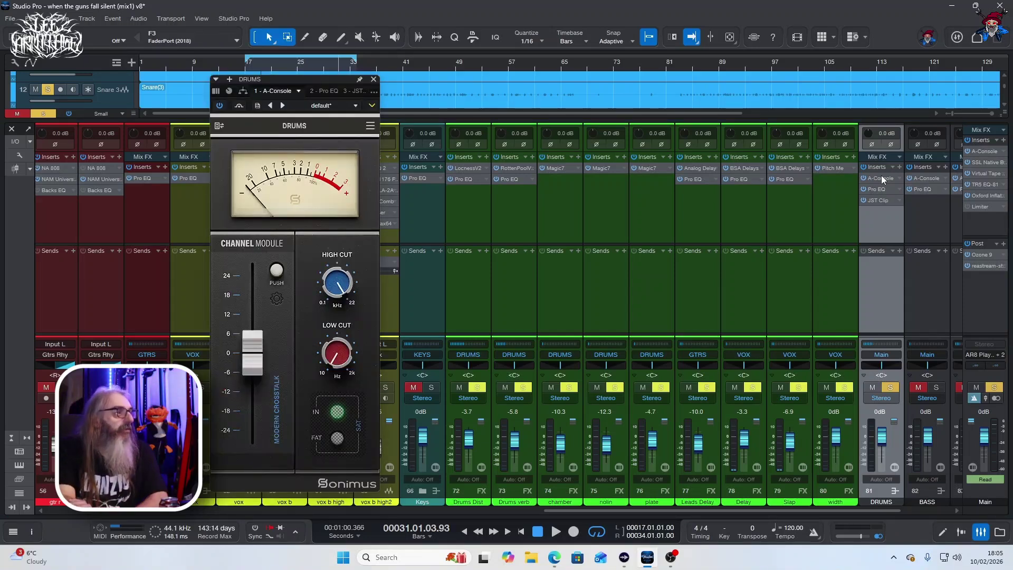
click(331, 92)
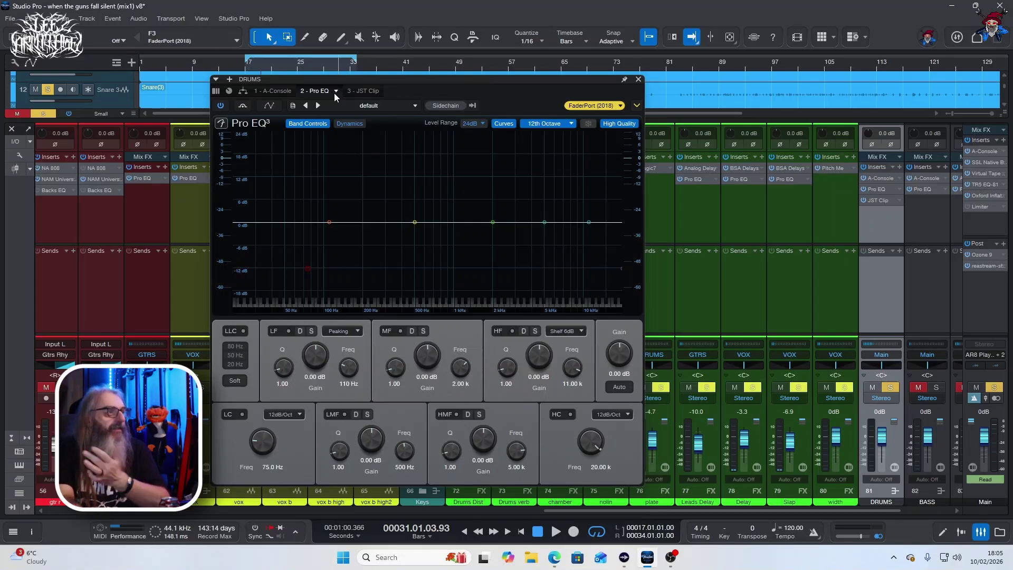
click(364, 91)
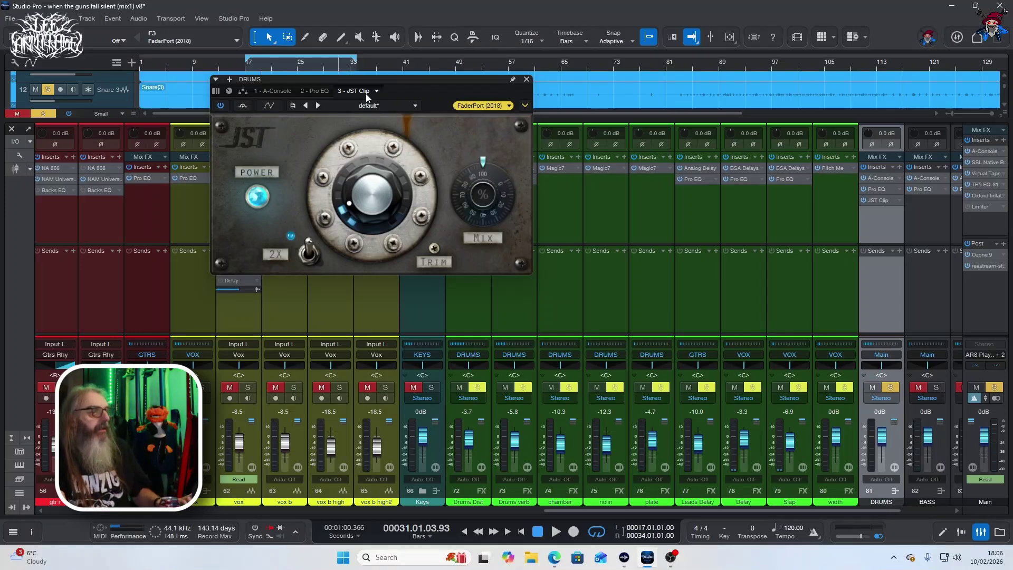
- Compare the soloed DRUMS bus playback with all its inserts bypassed and reactivated, and close the JST Clip window
click(865, 167)
key(space)
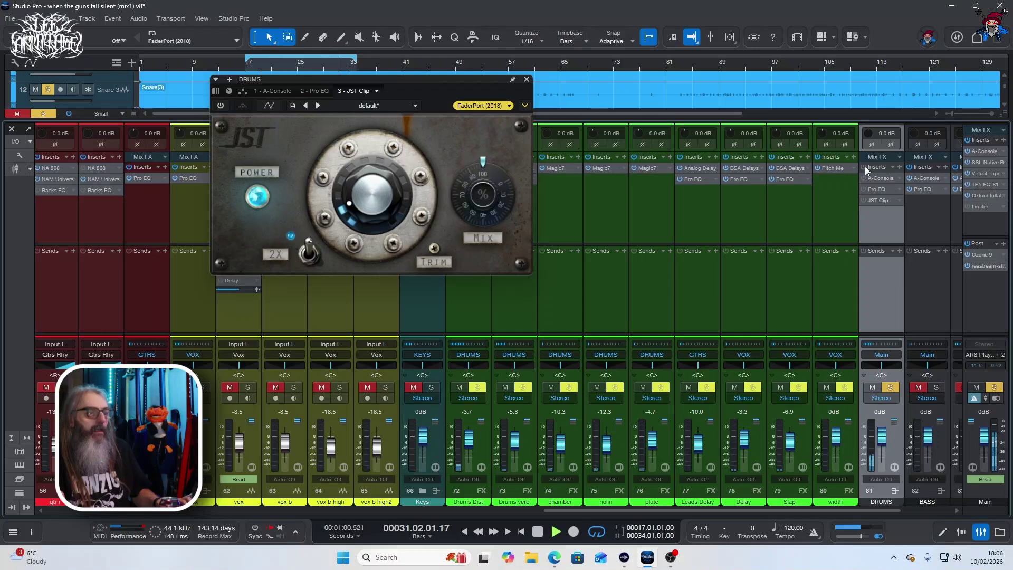
click(866, 166)
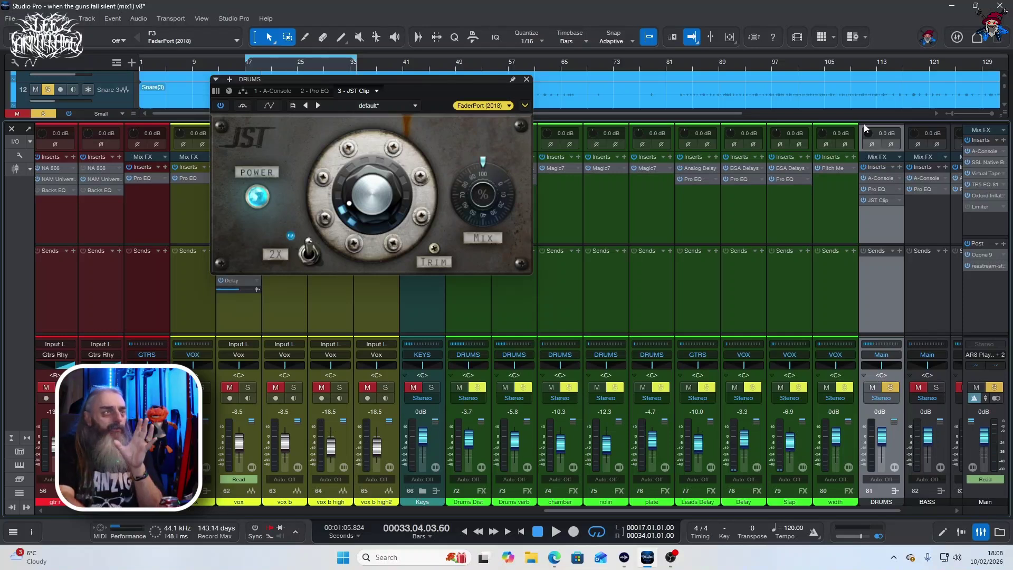
click(527, 79)
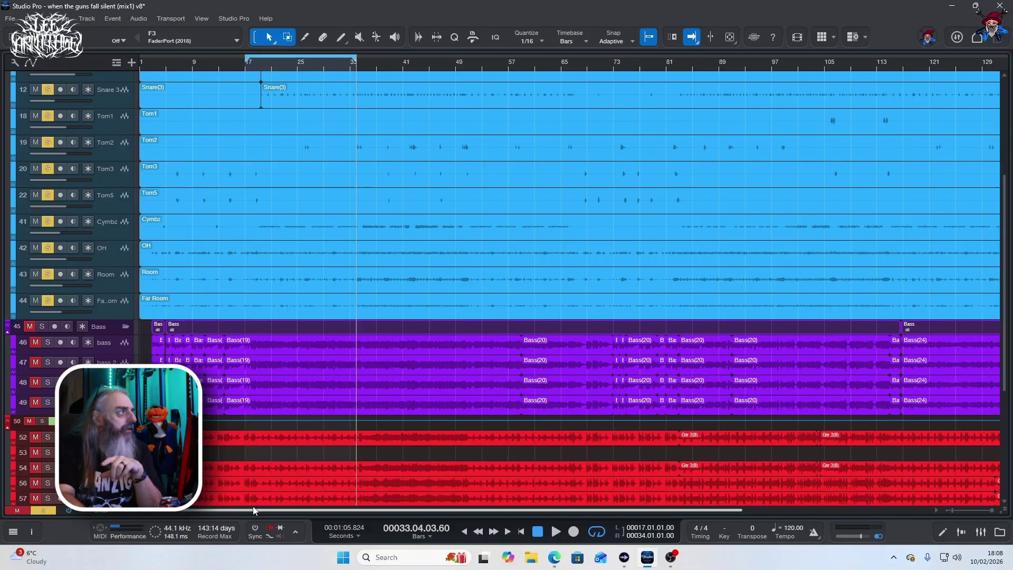
- Hide the mixer and examine the kick bus's volume automation in the arrangement, enlarging its track temporarily
click(980, 532)
scroll(243, 469, up, 5)
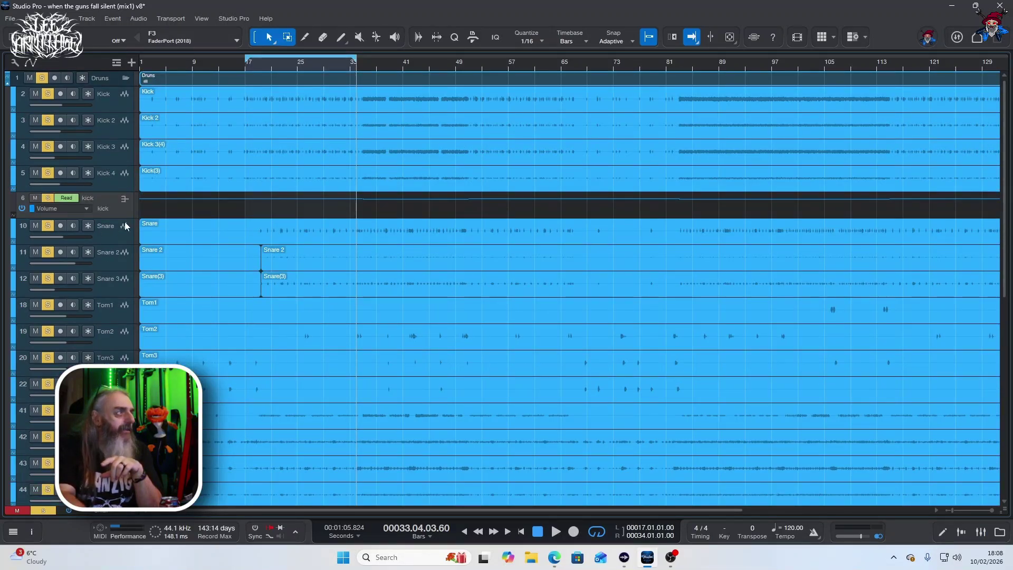
drag(117, 219, 117, 386)
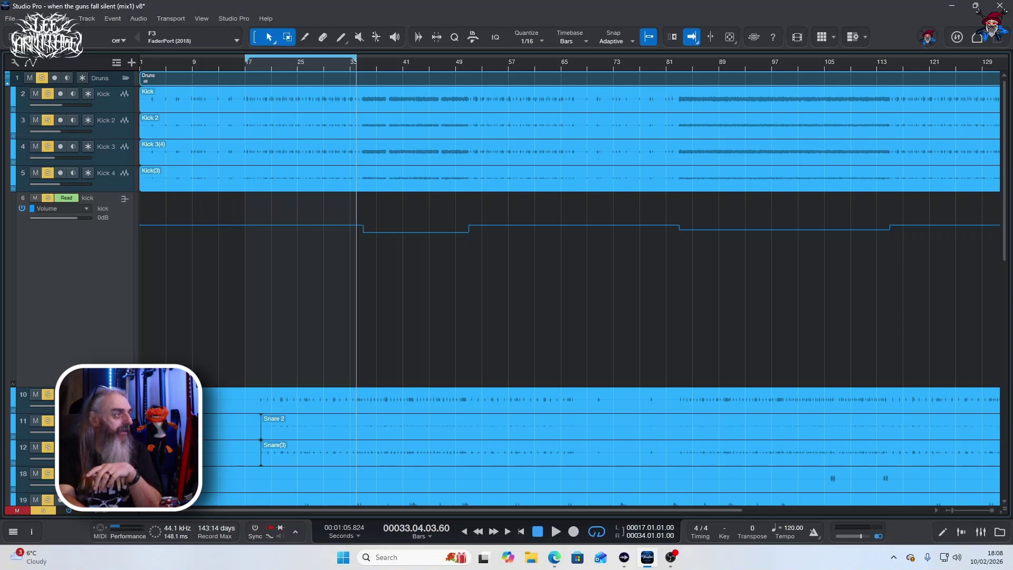
drag(117, 386, 116, 248)
scroll(340, 346, down, 2)
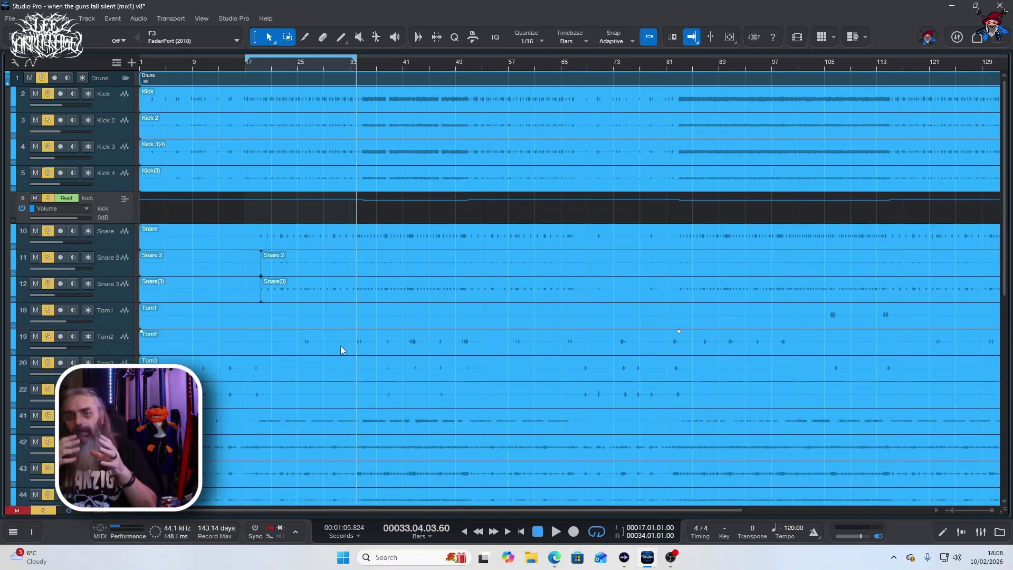
scroll(343, 349, down, 4)
scroll(343, 350, up, 6)
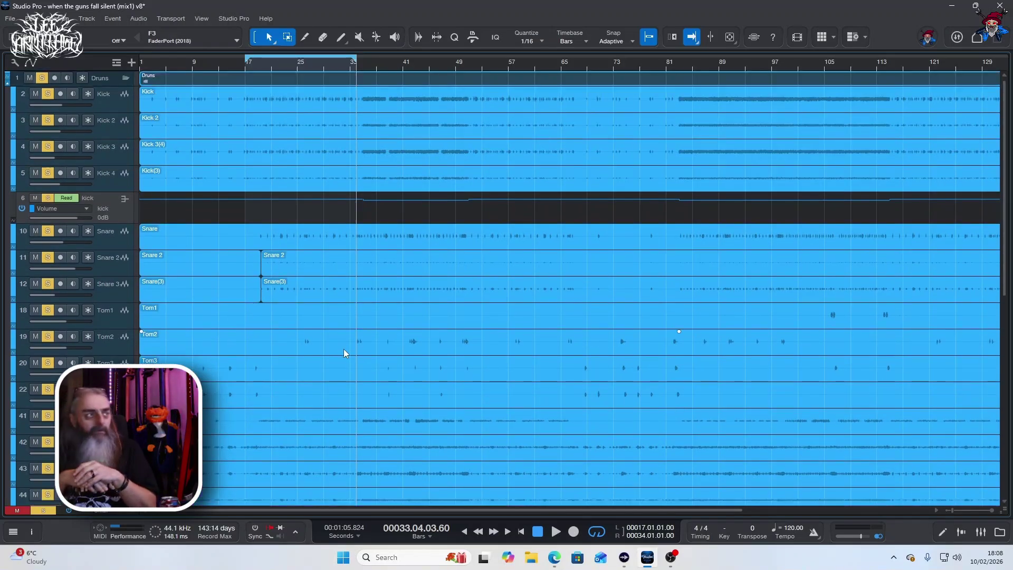